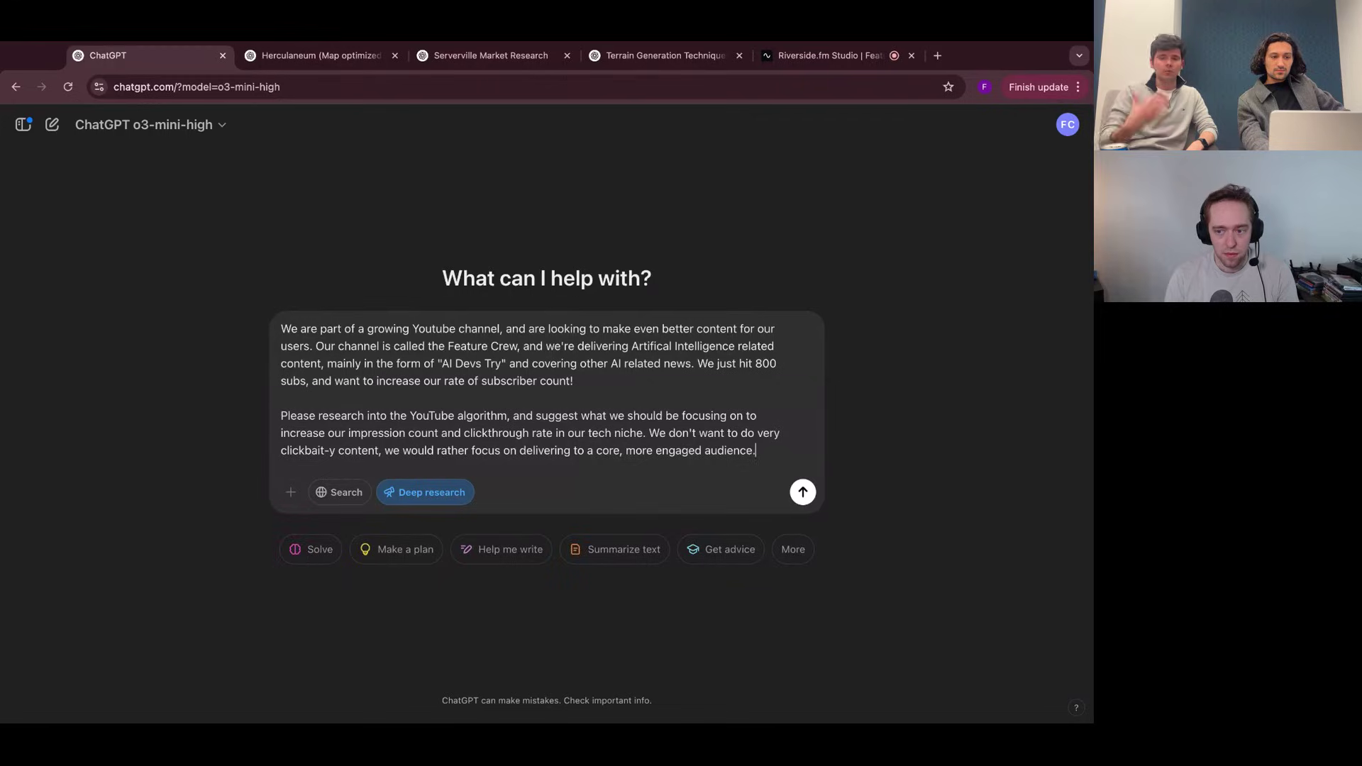
Submit the Deep research prompt on improving the Feature Crew YouTube channel's impressions and clickthrough rate.
key(Return)
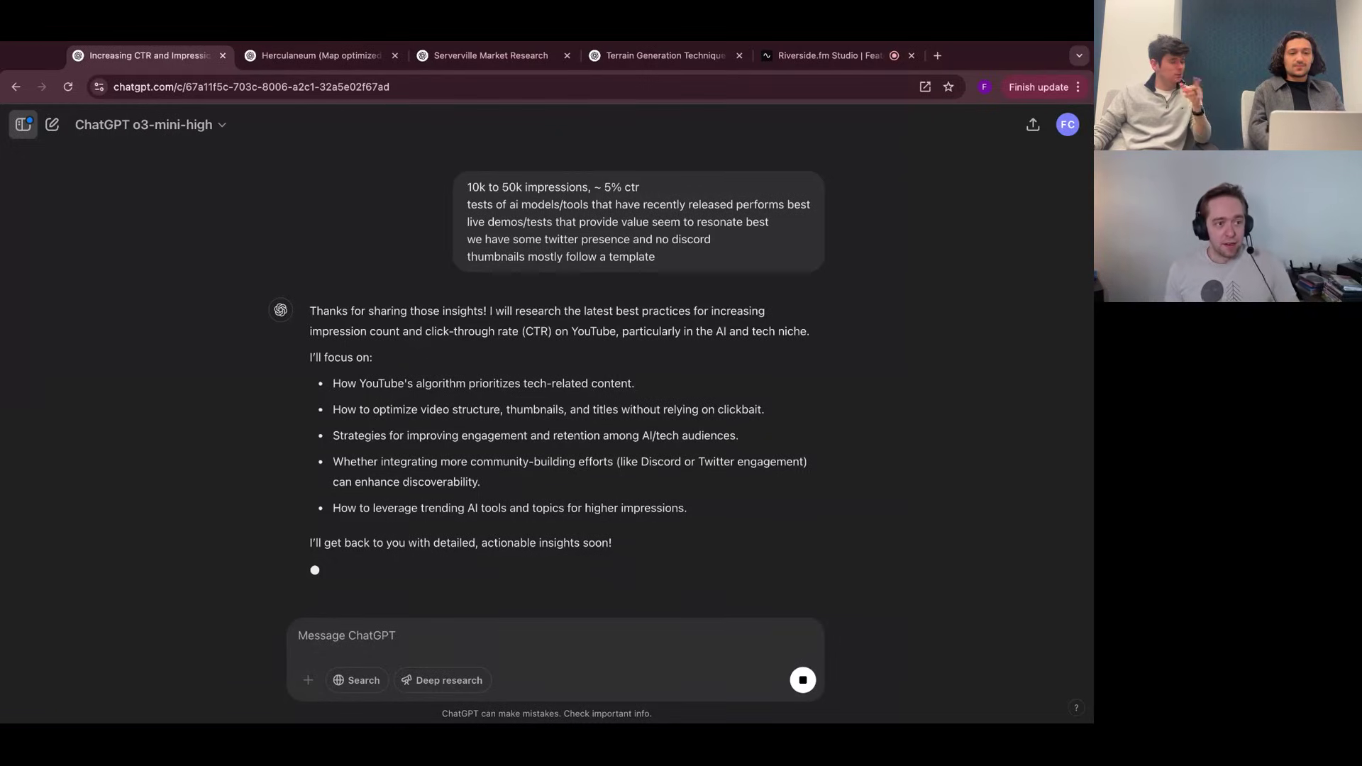
Open the Herculaneum (Map optimized) chat, examine its research prompt and the clarifying questions, and hide the chat history sidebar.
click(255, 54)
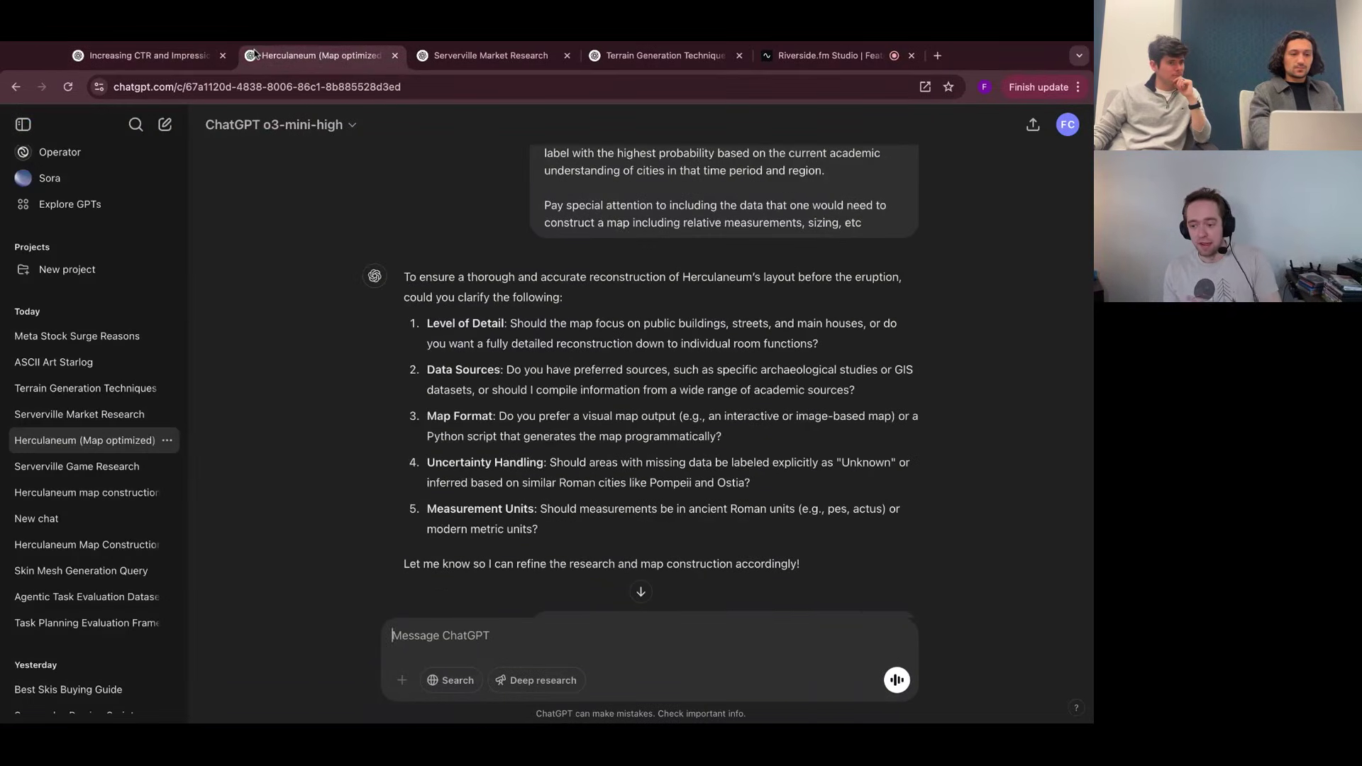
scroll(579, 281, up, 3)
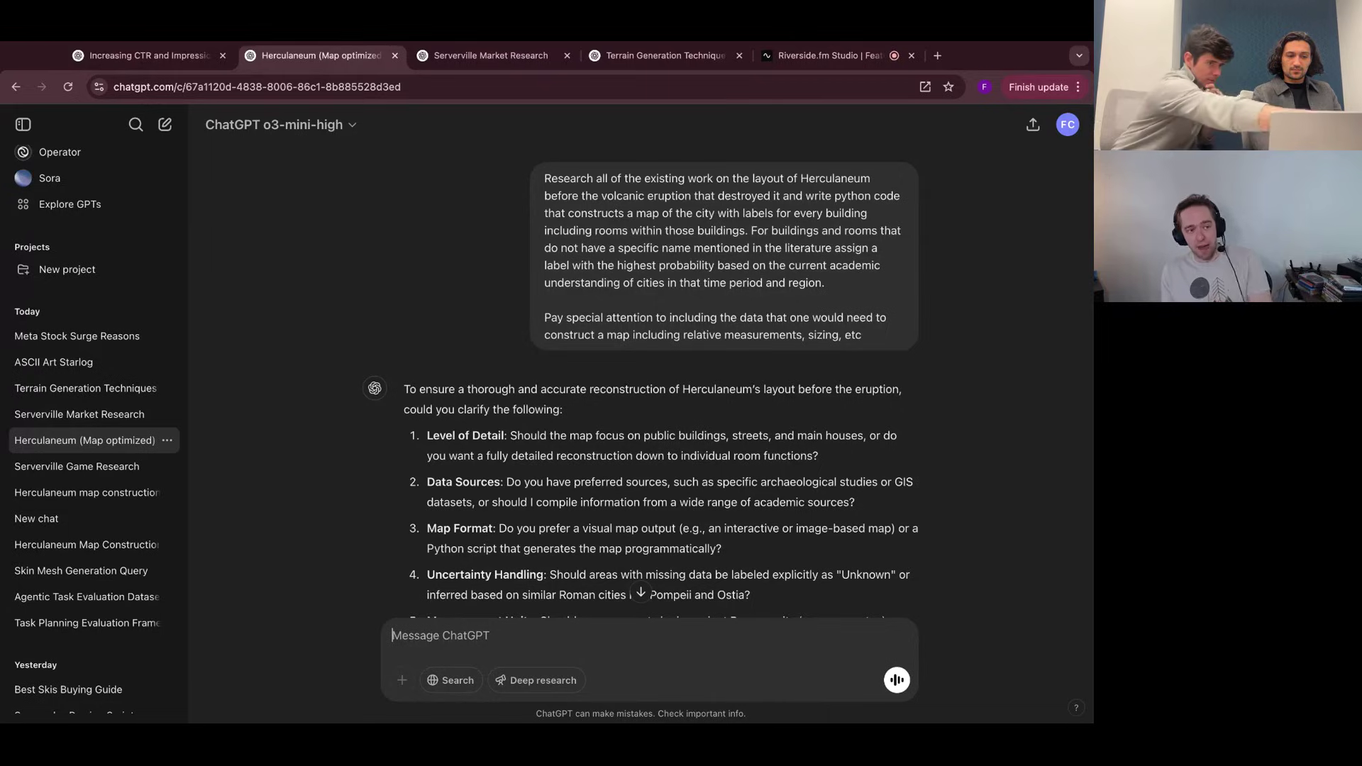
drag(403, 389, 608, 548)
click(23, 125)
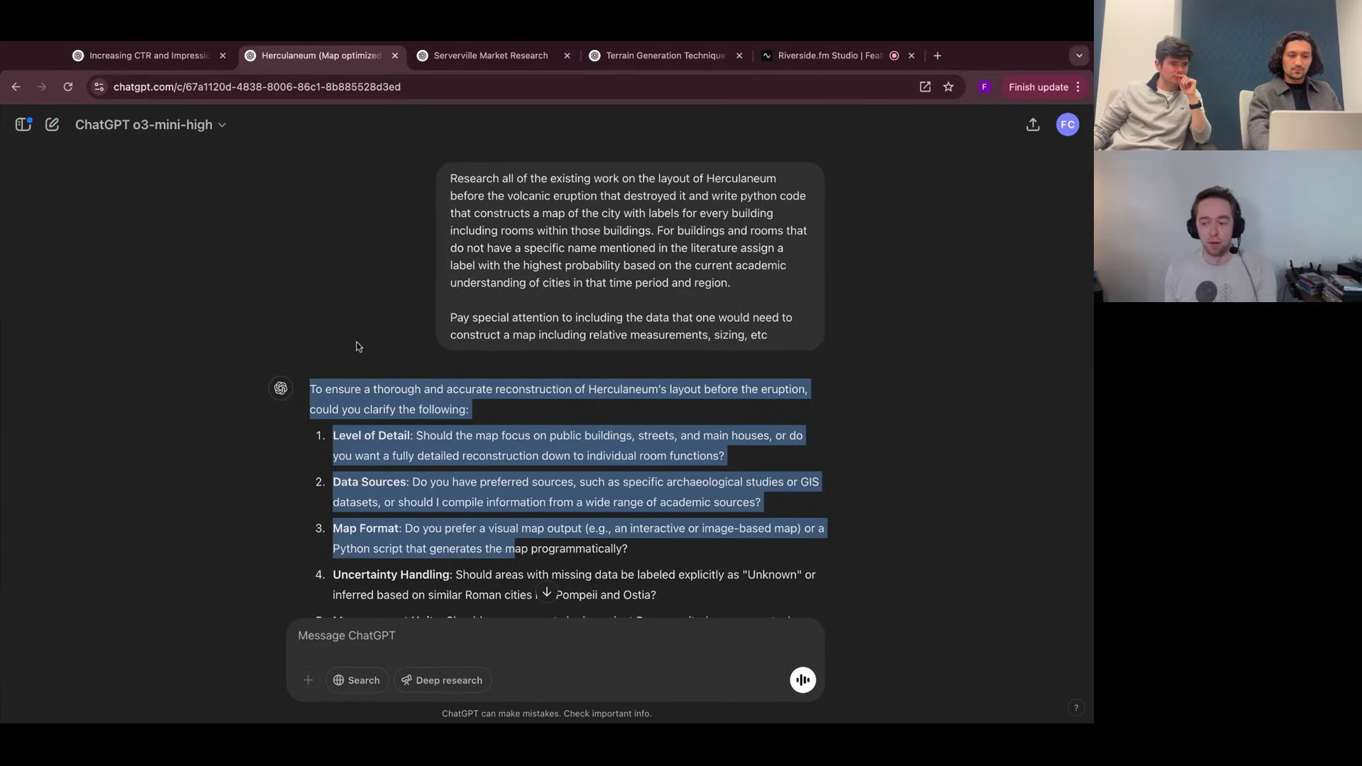
click(356, 343)
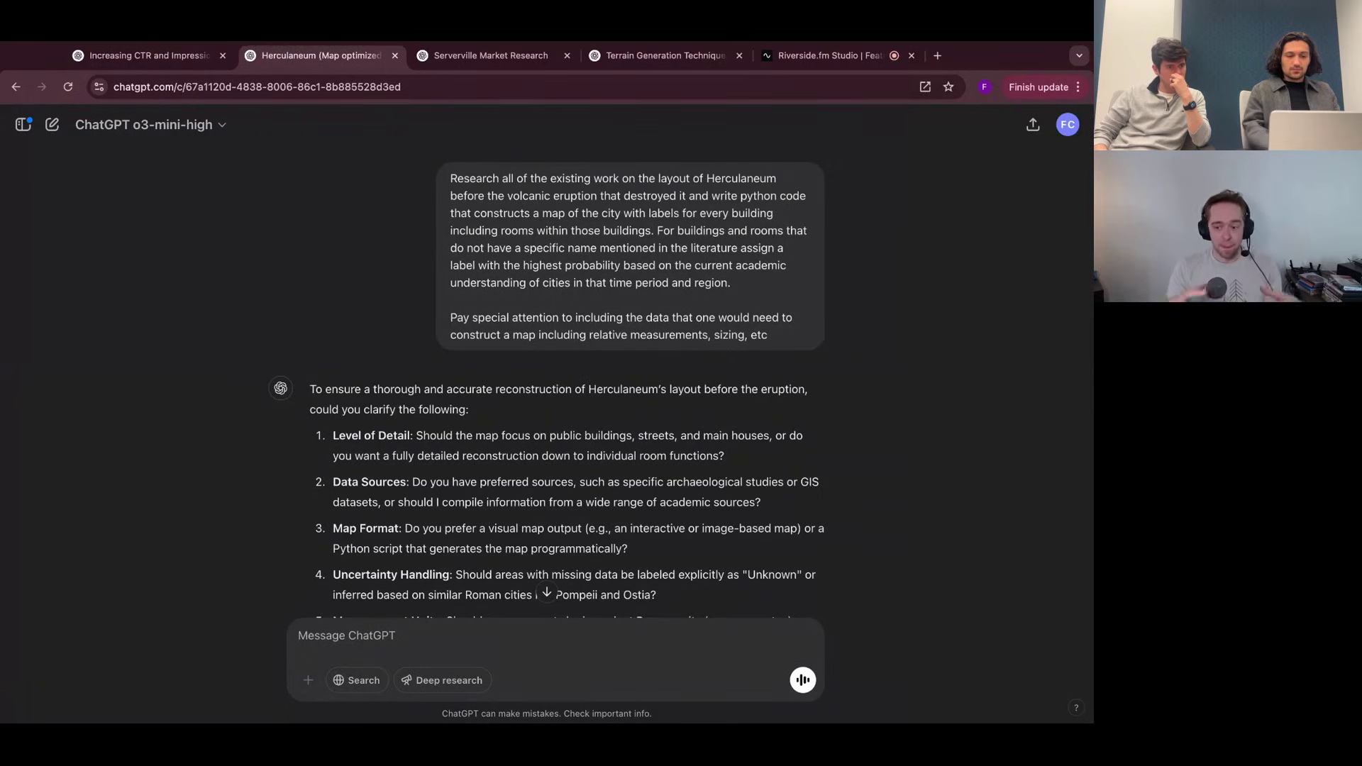
Examine the research plan and the overview of the report on Herculaneum's pre-eruption layout.
scroll(274, 336, down, 15)
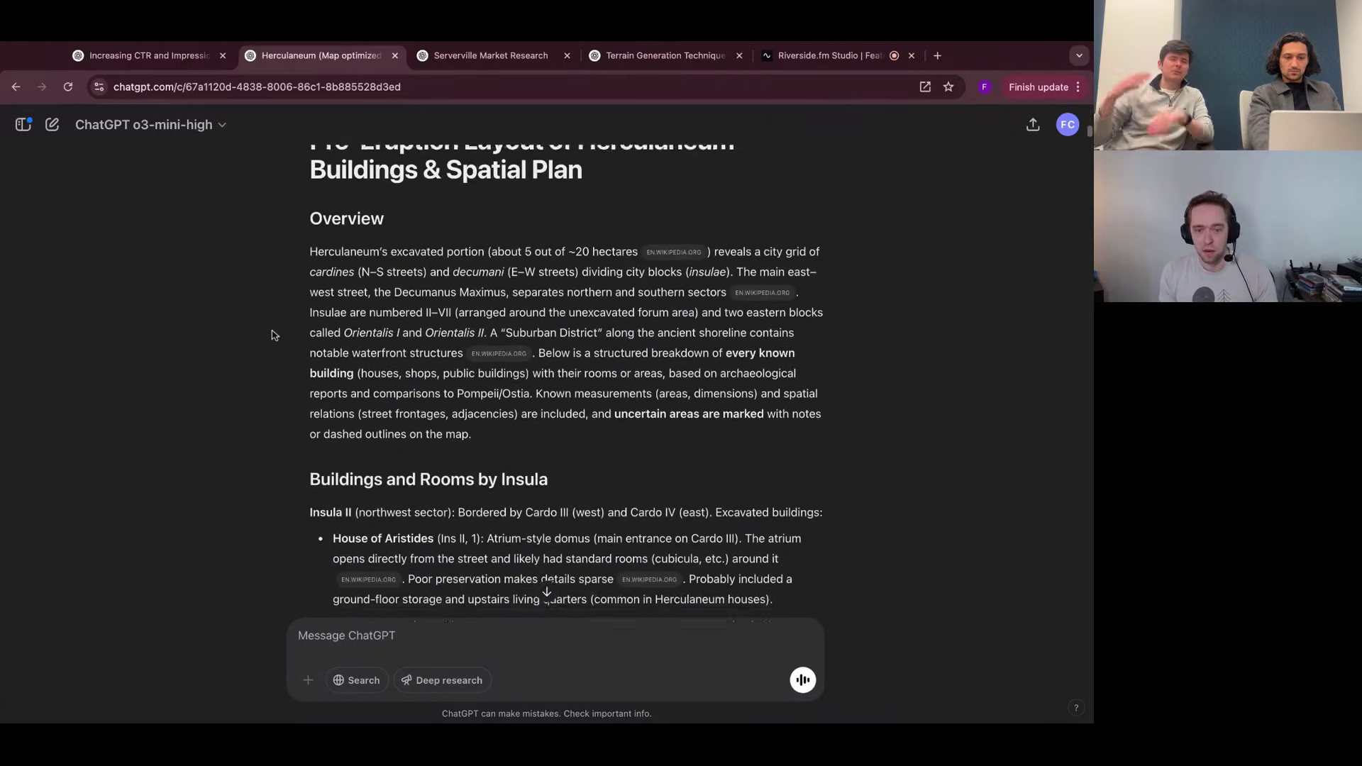
scroll(275, 335, up, 1)
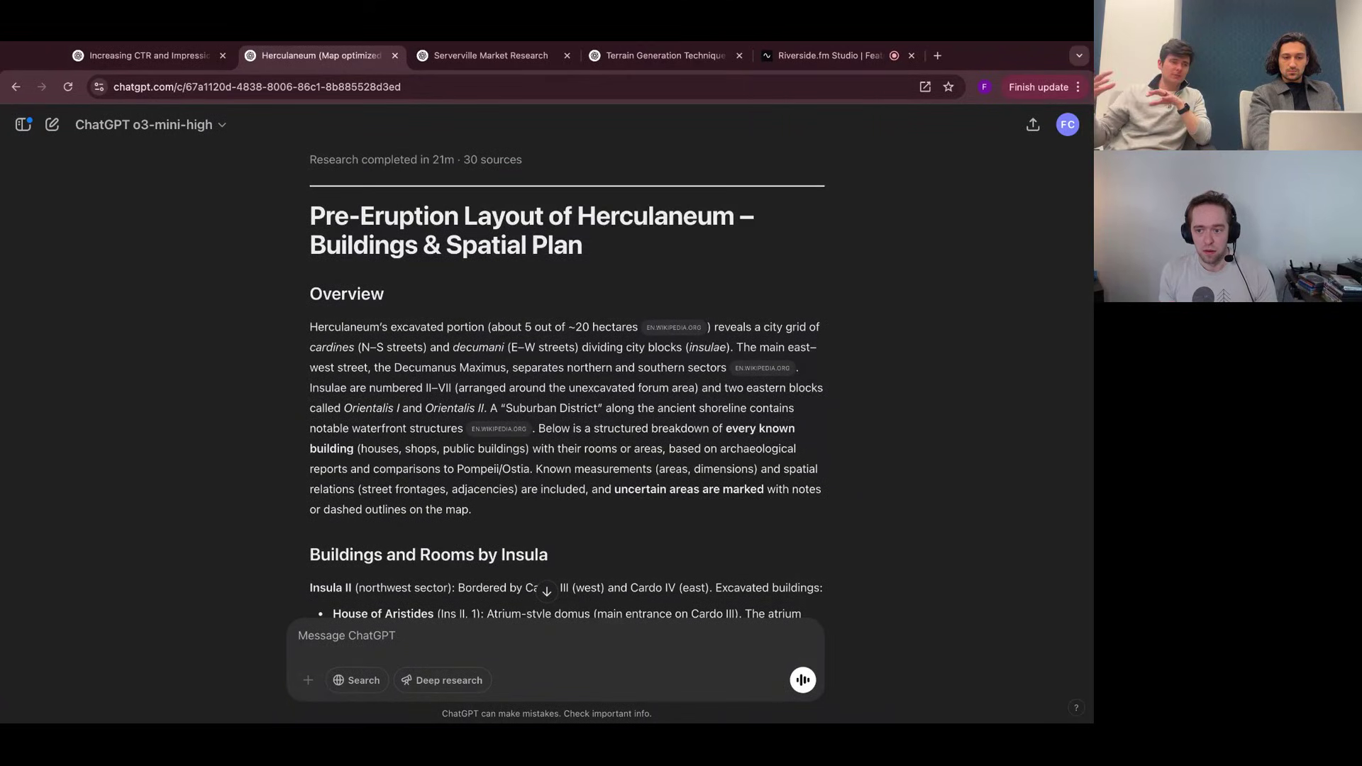
scroll(275, 335, up, 3)
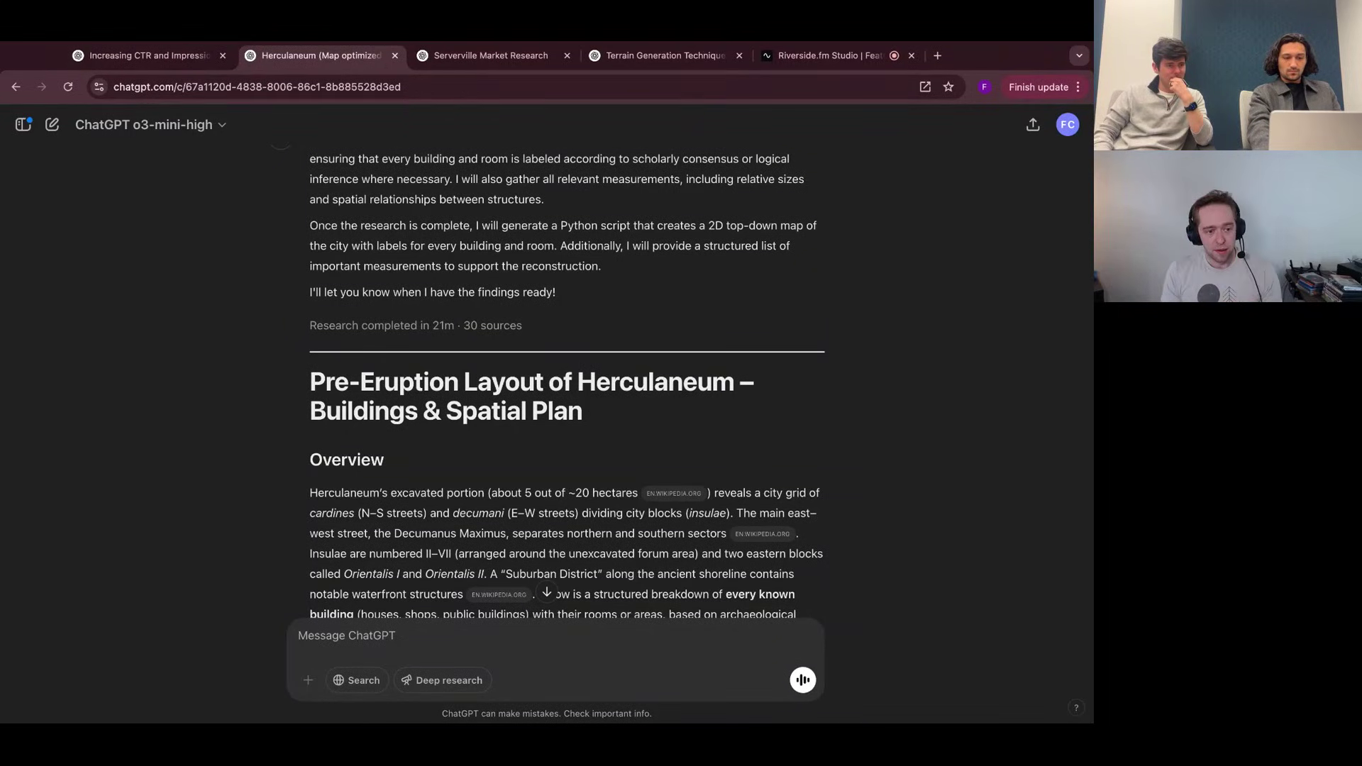
scroll(566, 383, down, 3)
scroll(566, 383, up, 5)
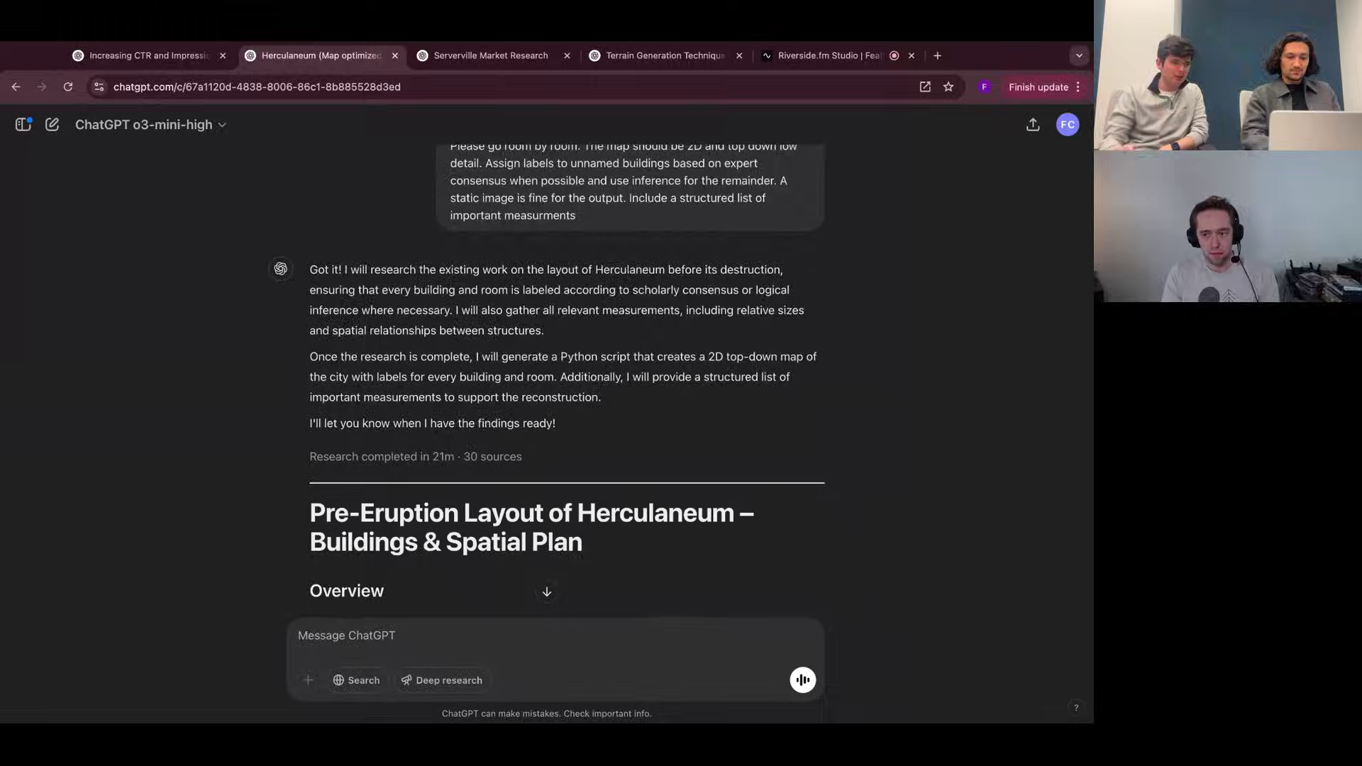
scroll(566, 383, down, 2)
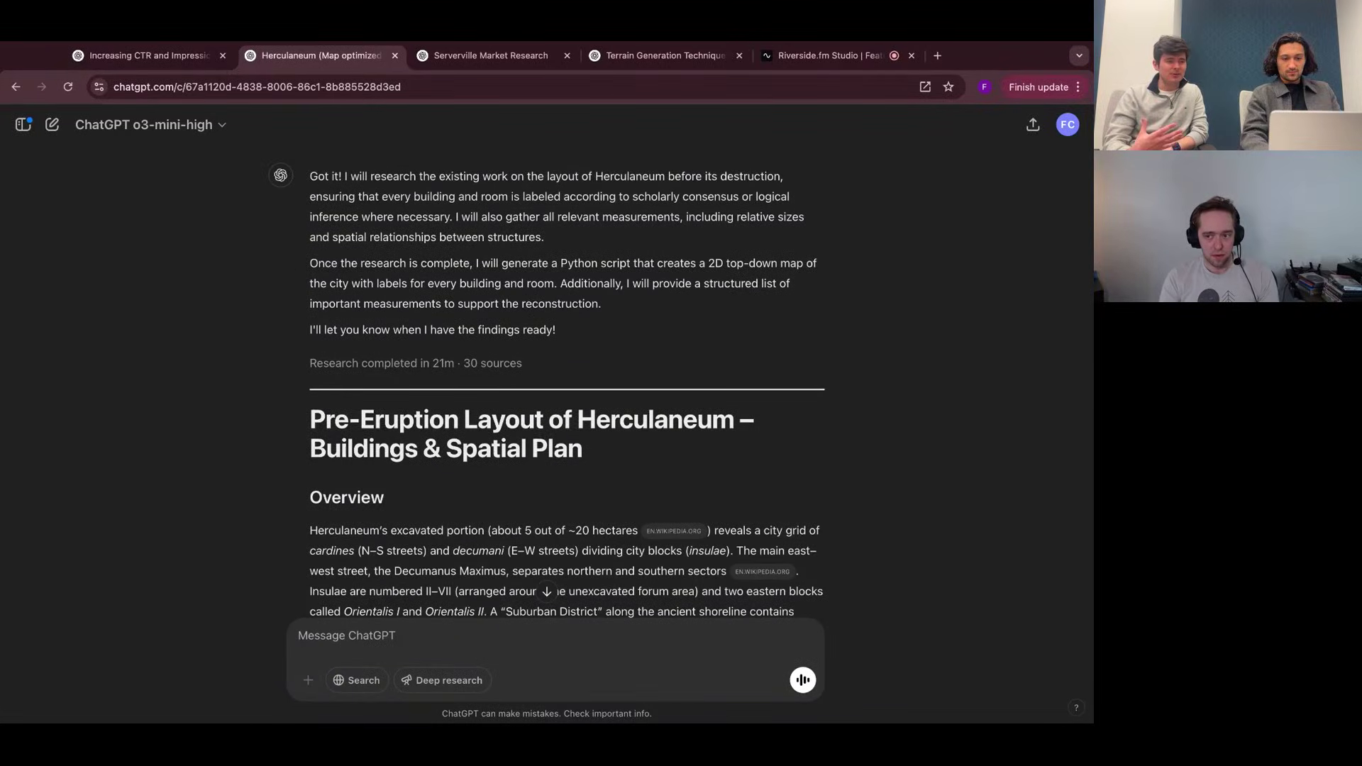
scroll(565, 383, down, 5)
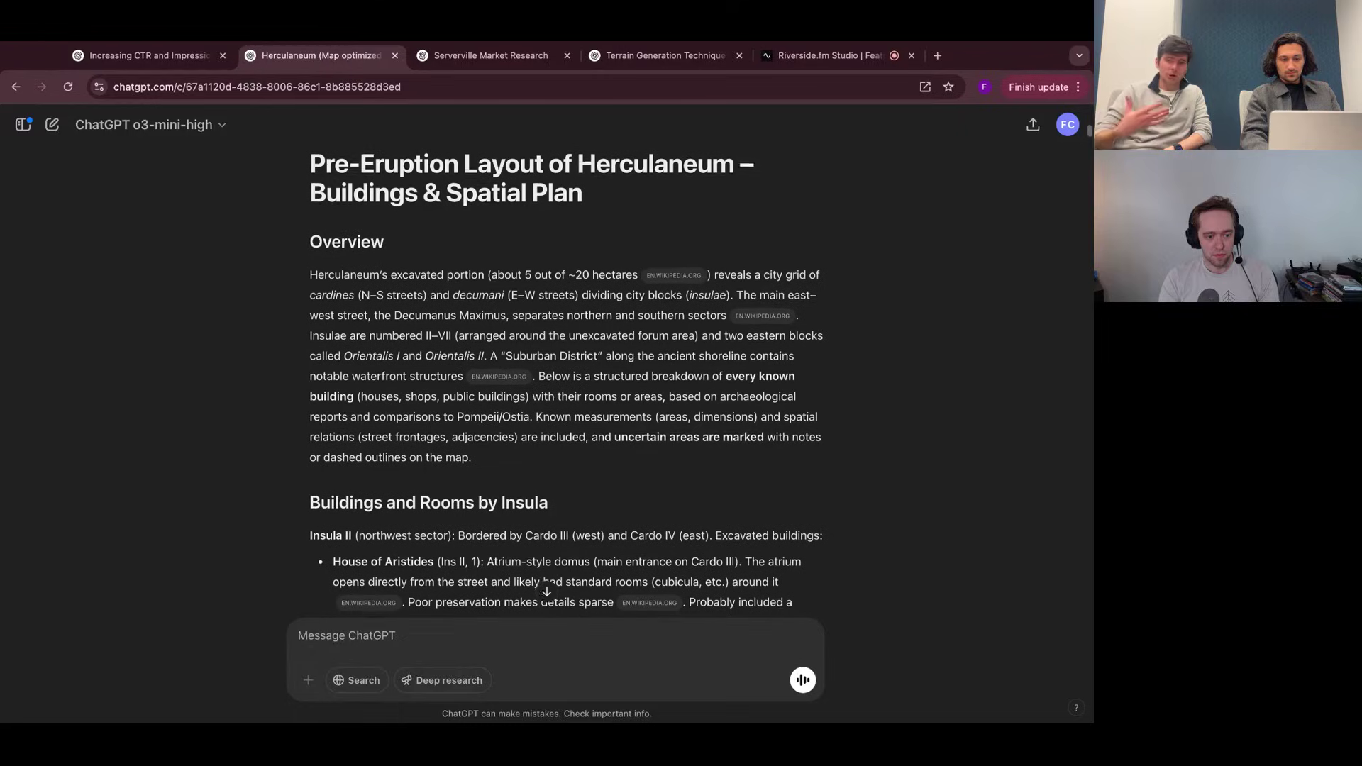
Skim the report's building and room descriptions for each insula of Herculaneum.
scroll(566, 383, down, 5)
scroll(566, 383, down, 7)
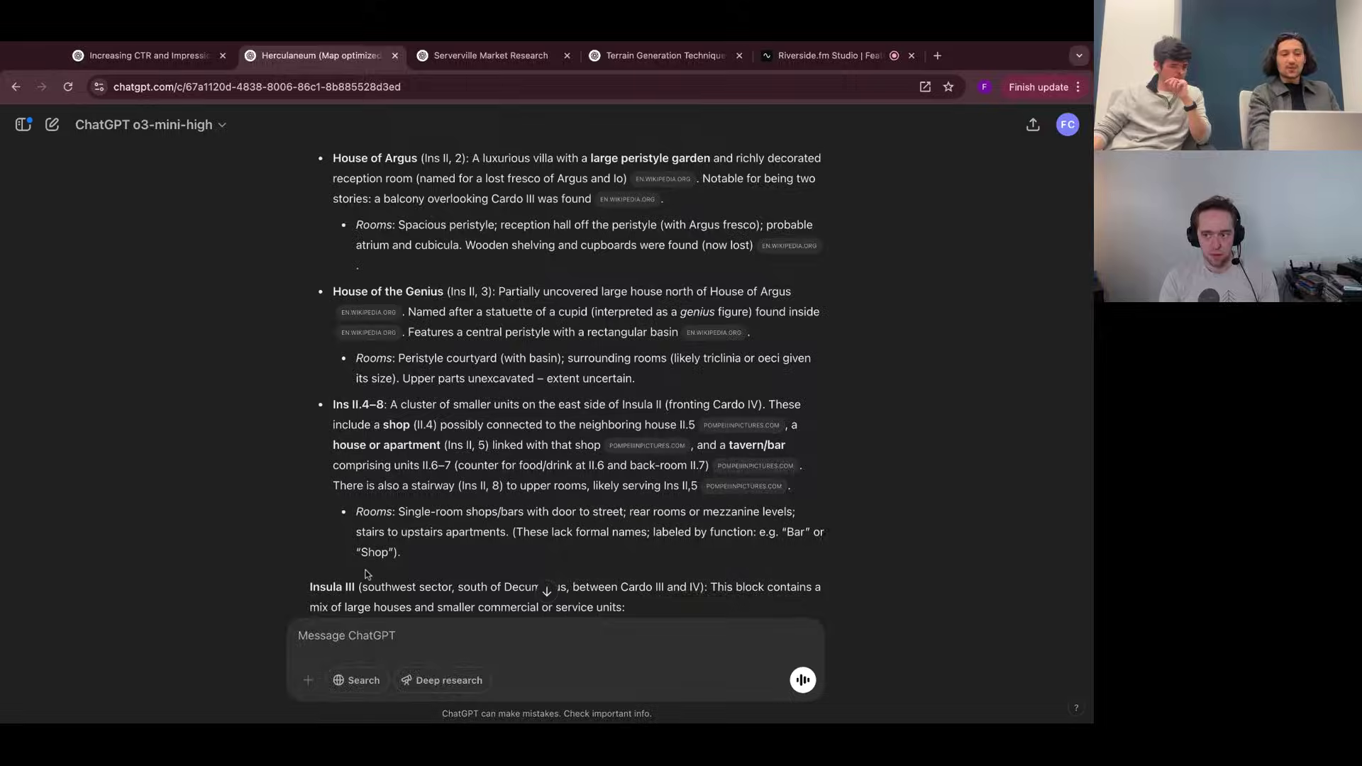
scroll(372, 469, down, 10)
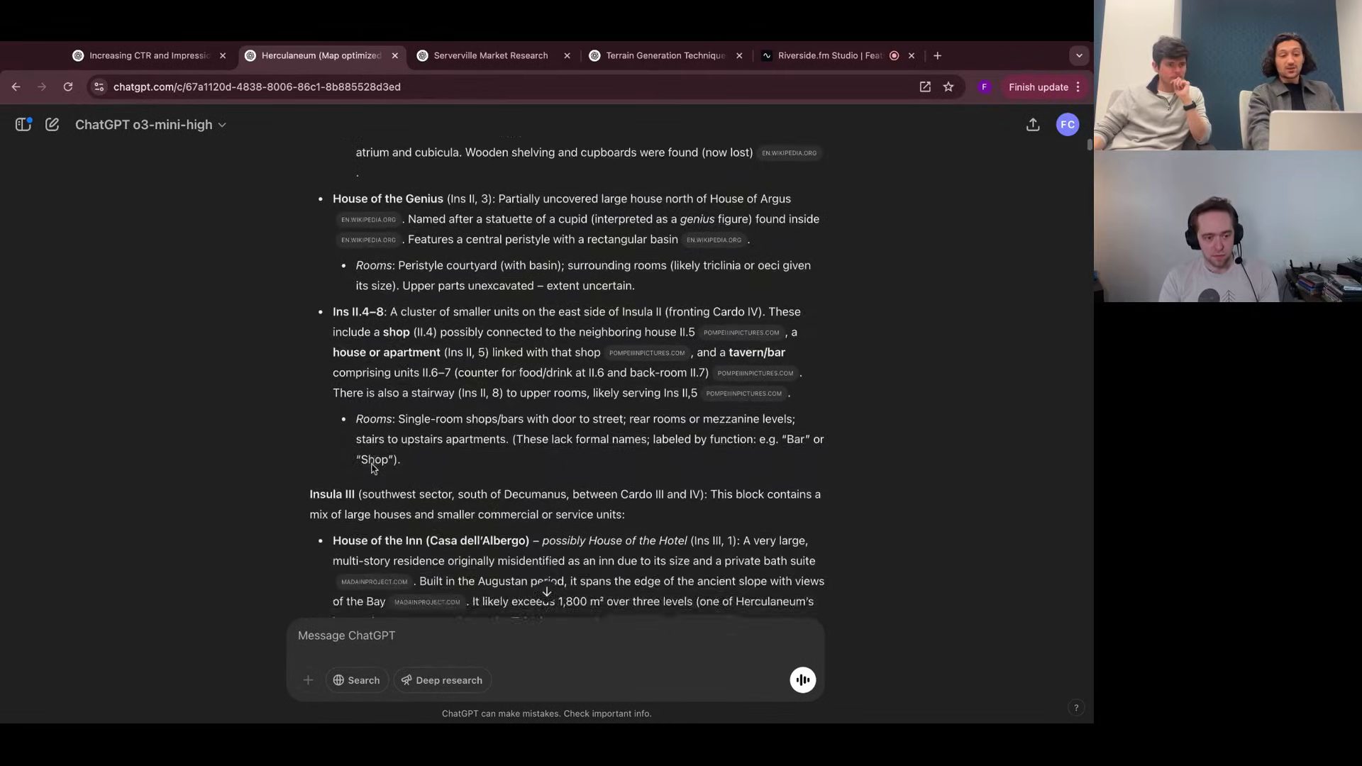
scroll(553, 383, down, 14)
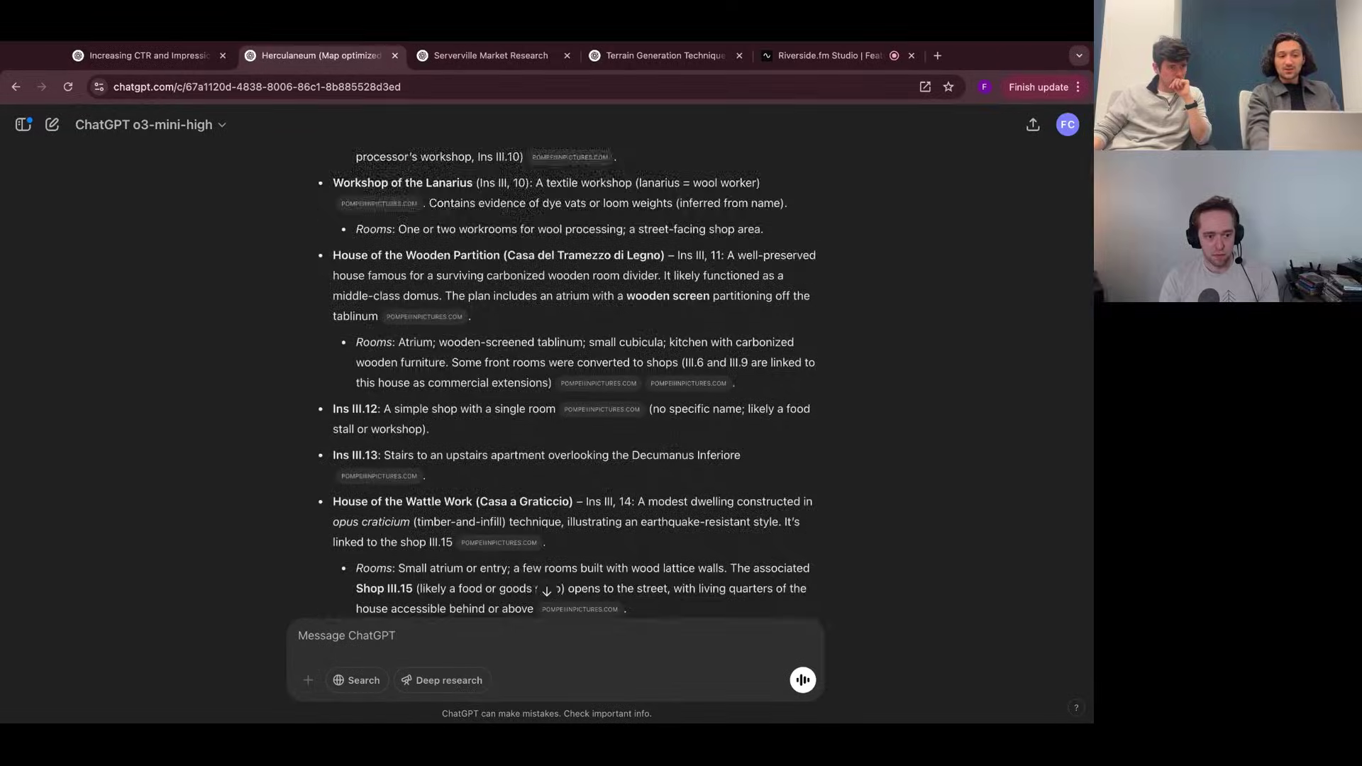
scroll(553, 383, down, 8)
scroll(554, 383, down, 15)
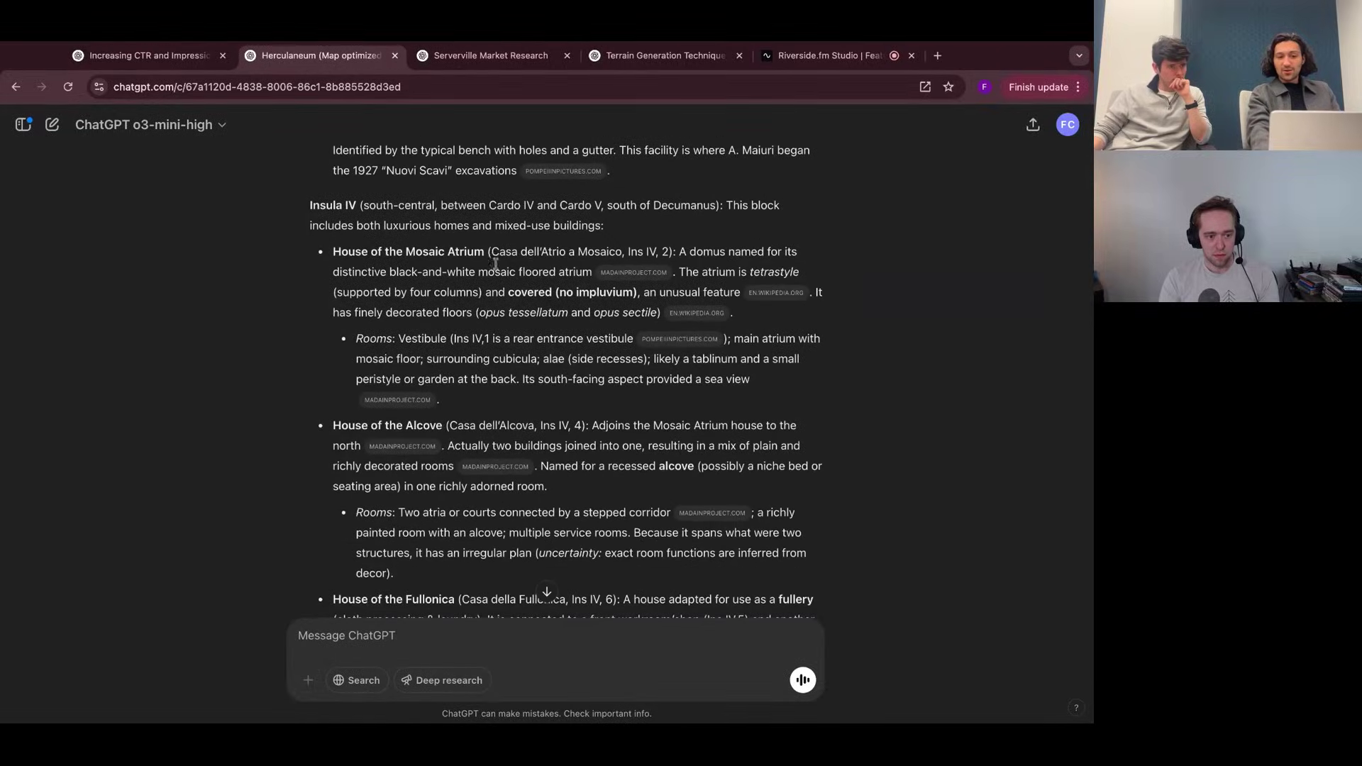
scroll(553, 383, down, 15)
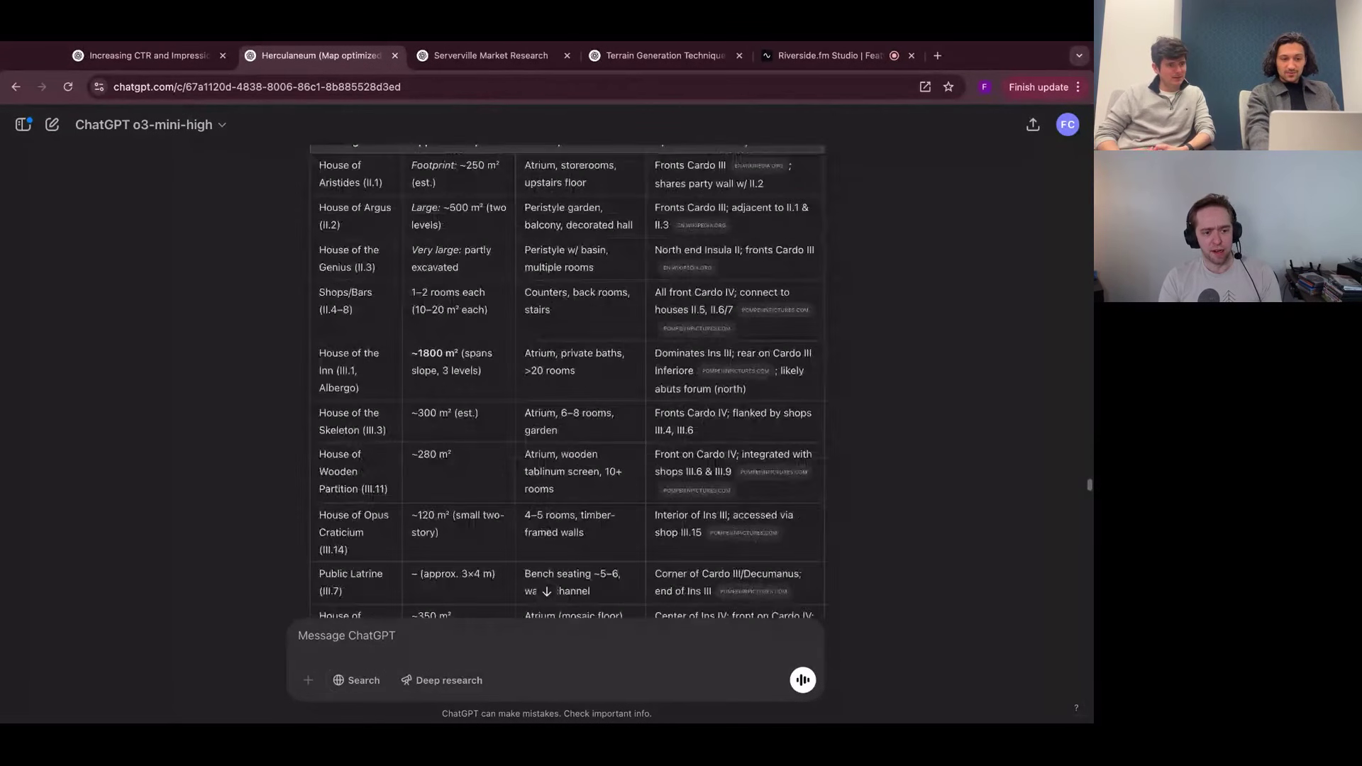
Examine the boat houses description and the table of building measurements and spatial relationships in the Herculaneum report.
scroll(553, 383, up, 10)
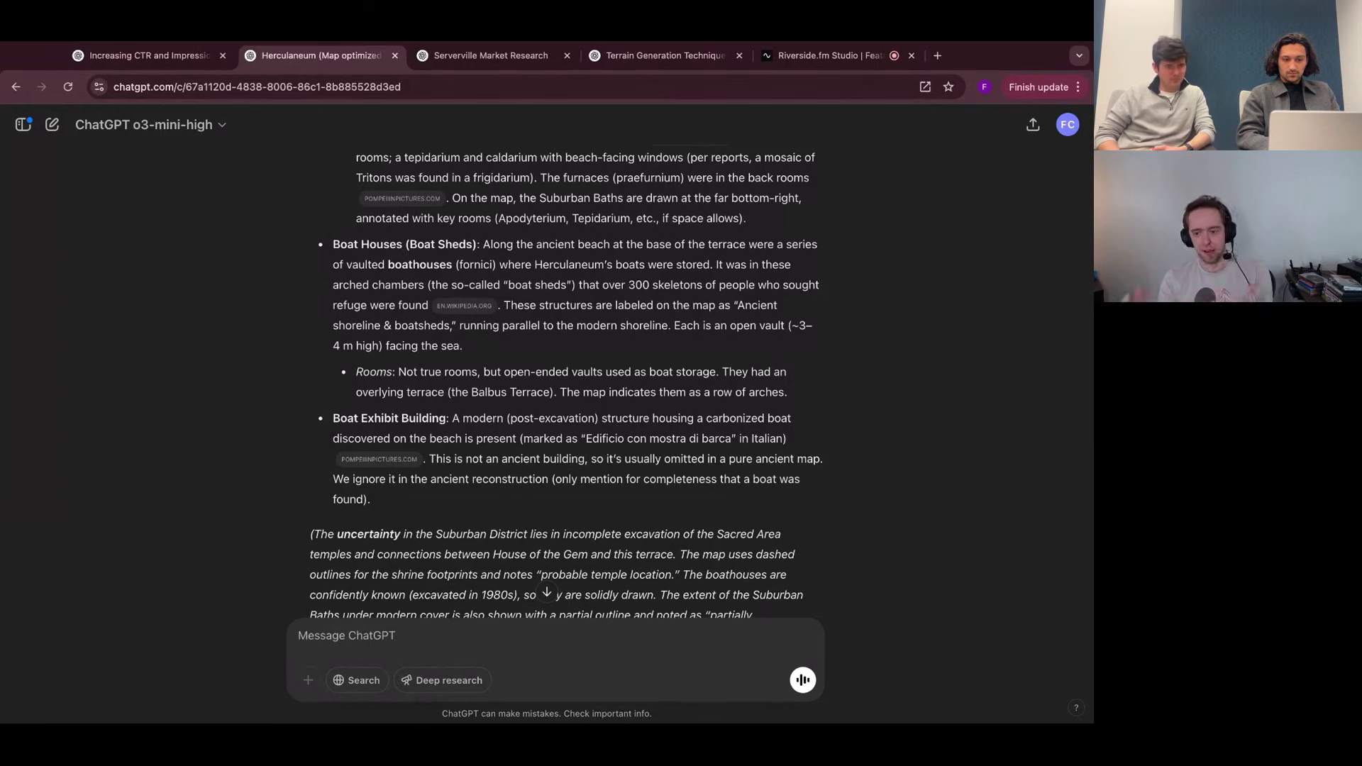
scroll(568, 415, down, 5)
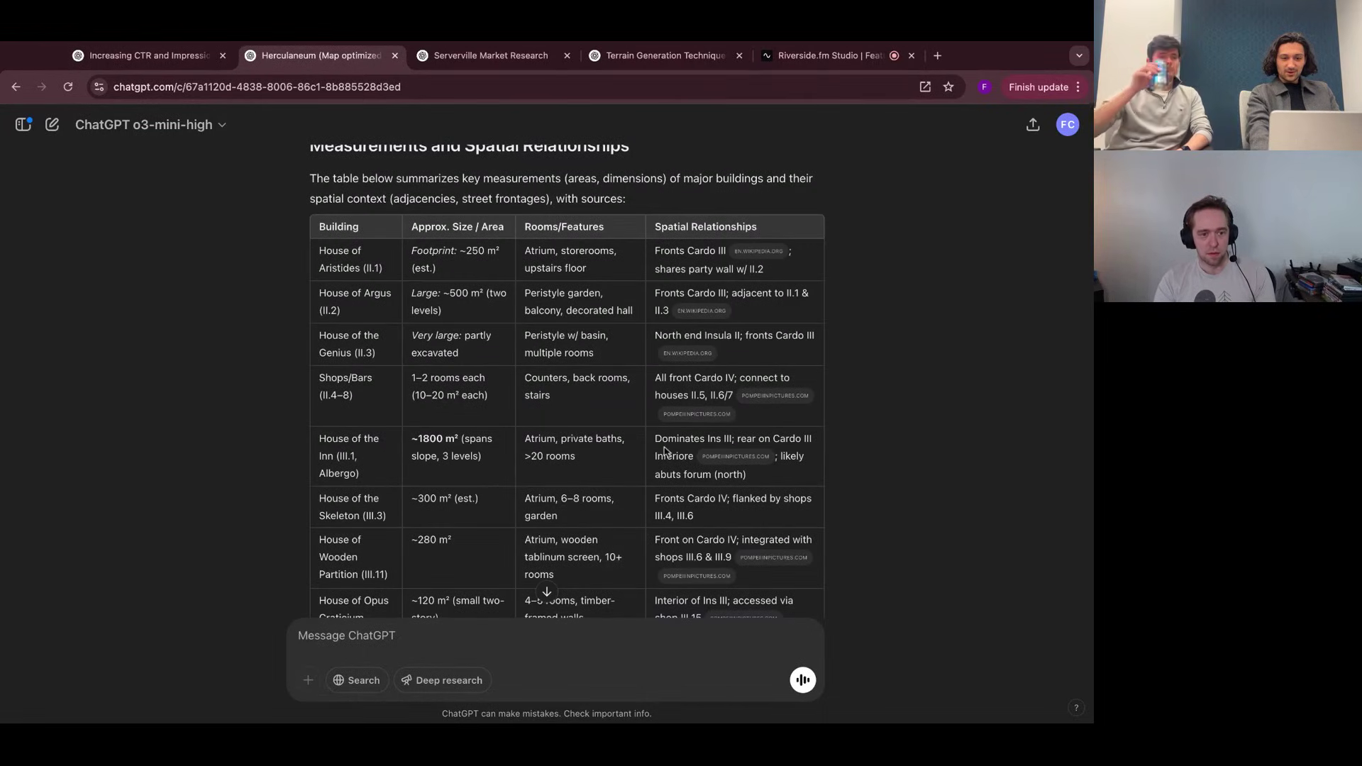
scroll(624, 301, down, 1)
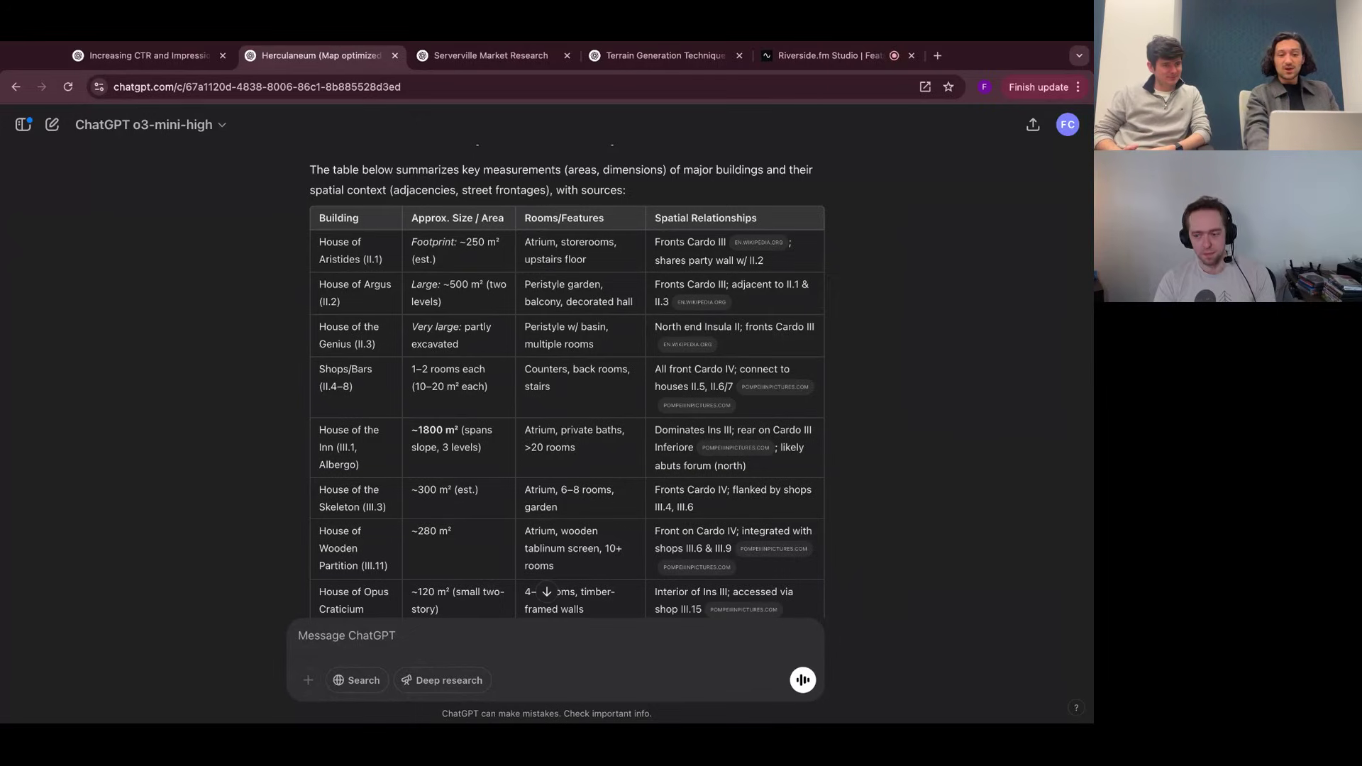
scroll(771, 326, down, 1)
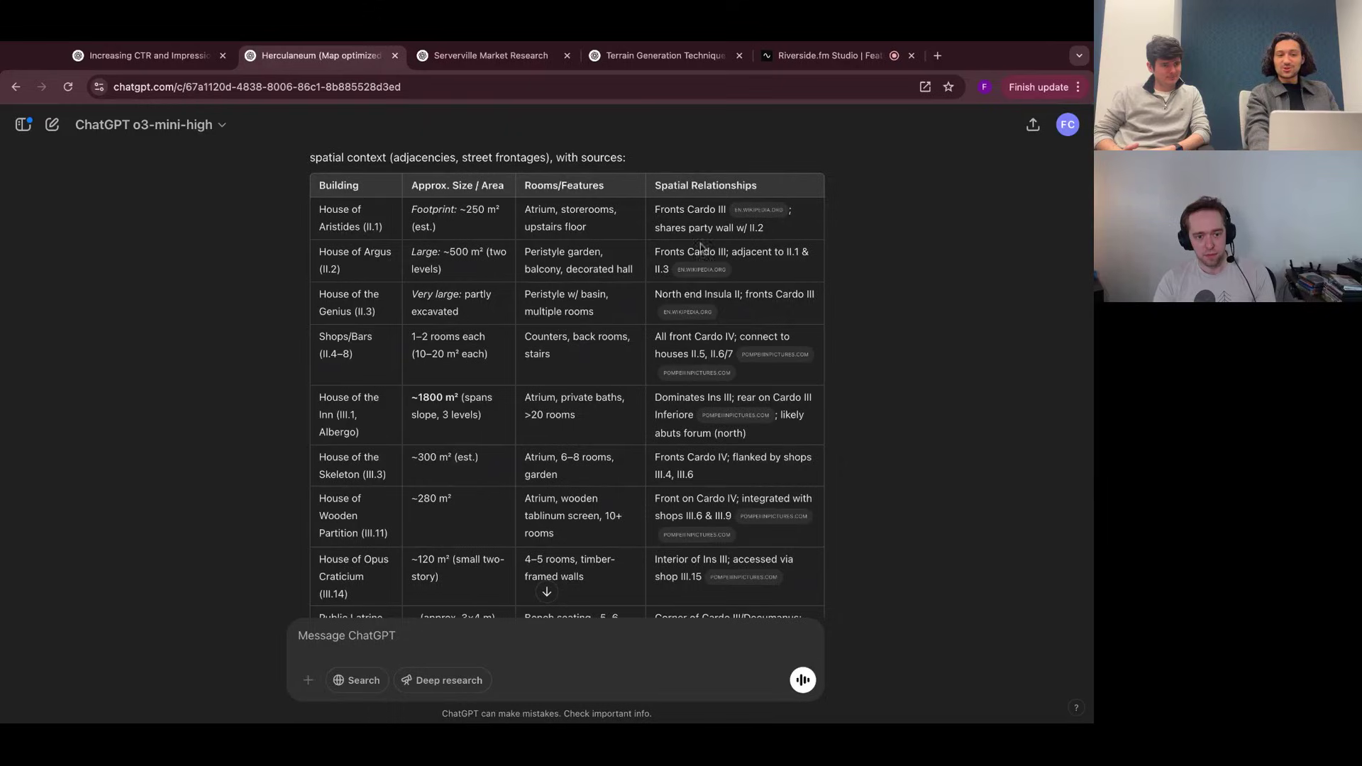
scroll(701, 248, down, 1)
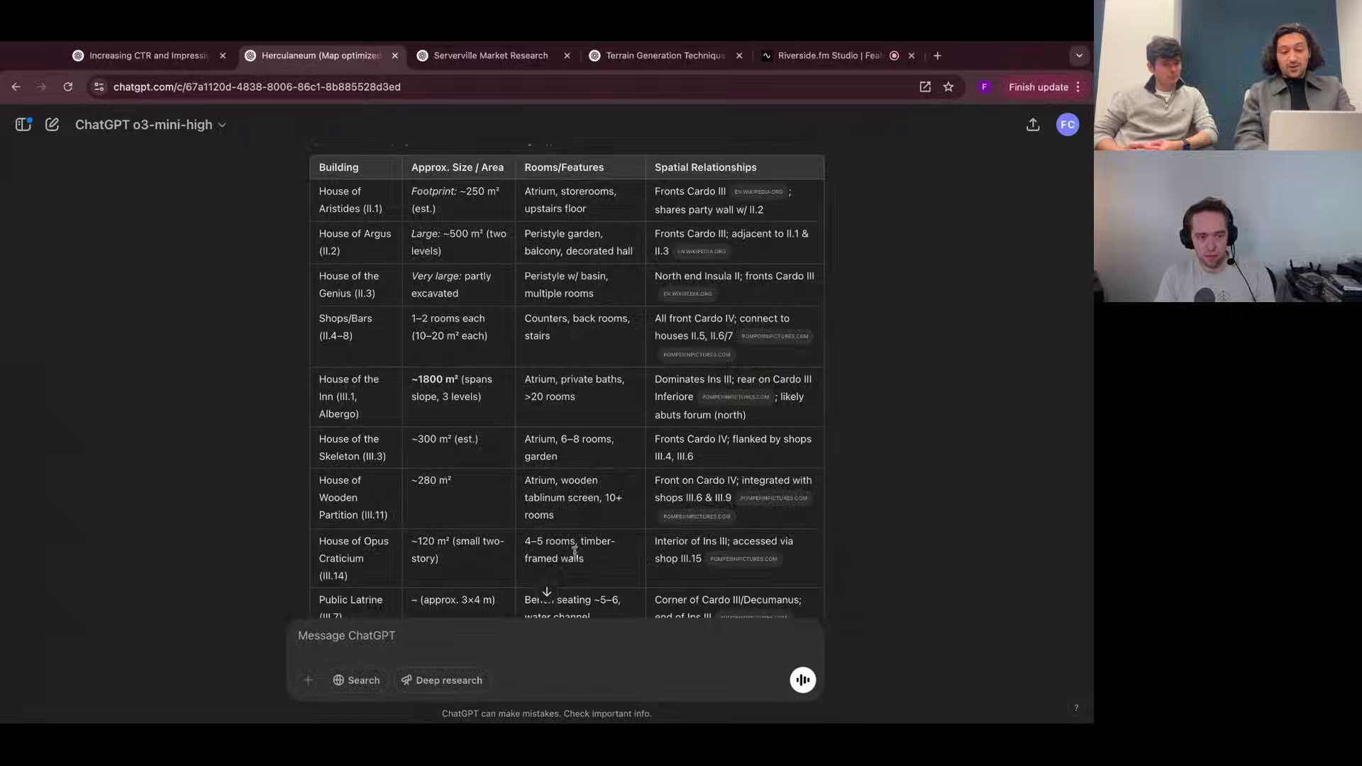
Review the measurement notes and the Python script for the 2D top-down map of Herculaneum, including its coordinates and building labels.
scroll(574, 550, down, 15)
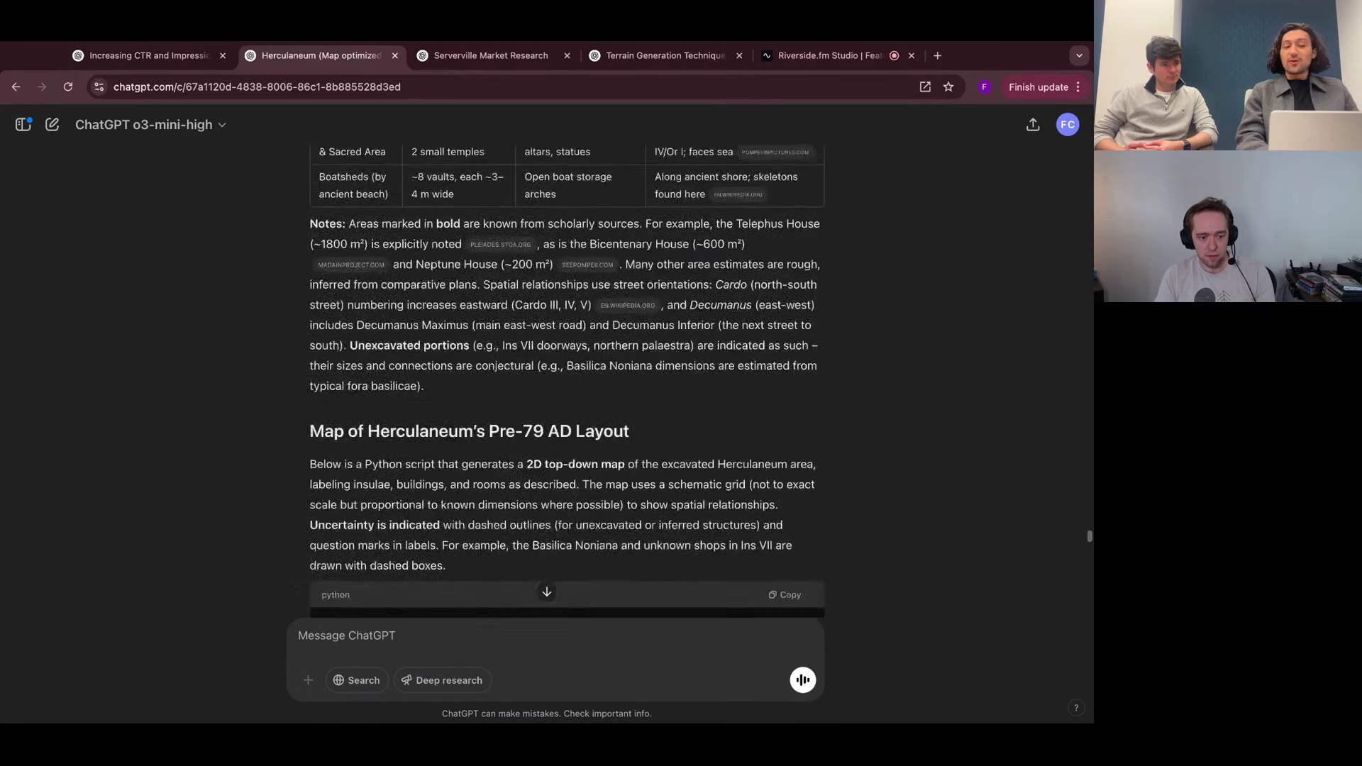
scroll(568, 383, down, 7)
scroll(567, 383, up, 3)
scroll(567, 383, down, 2)
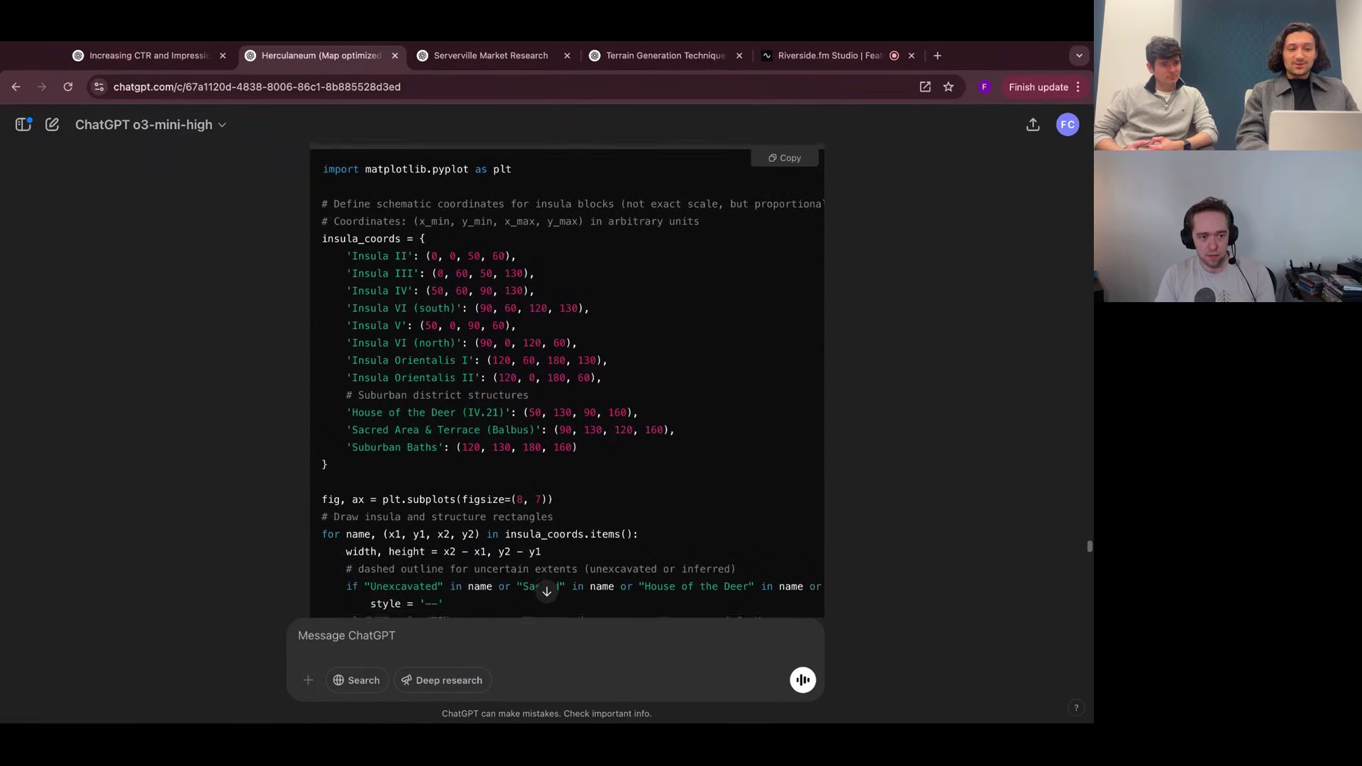
scroll(492, 315, down, 2)
scroll(492, 315, up, 1)
scroll(492, 315, down, 10)
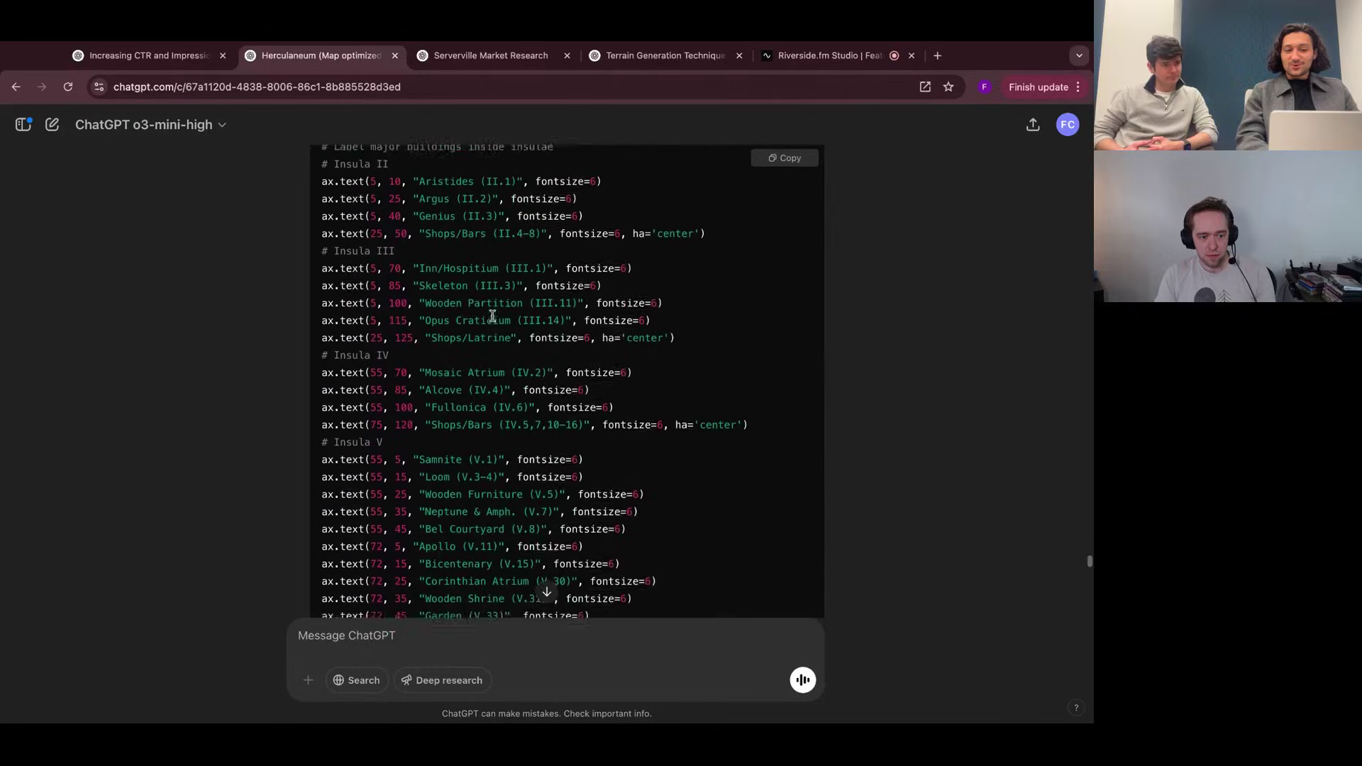
scroll(492, 315, down, 5)
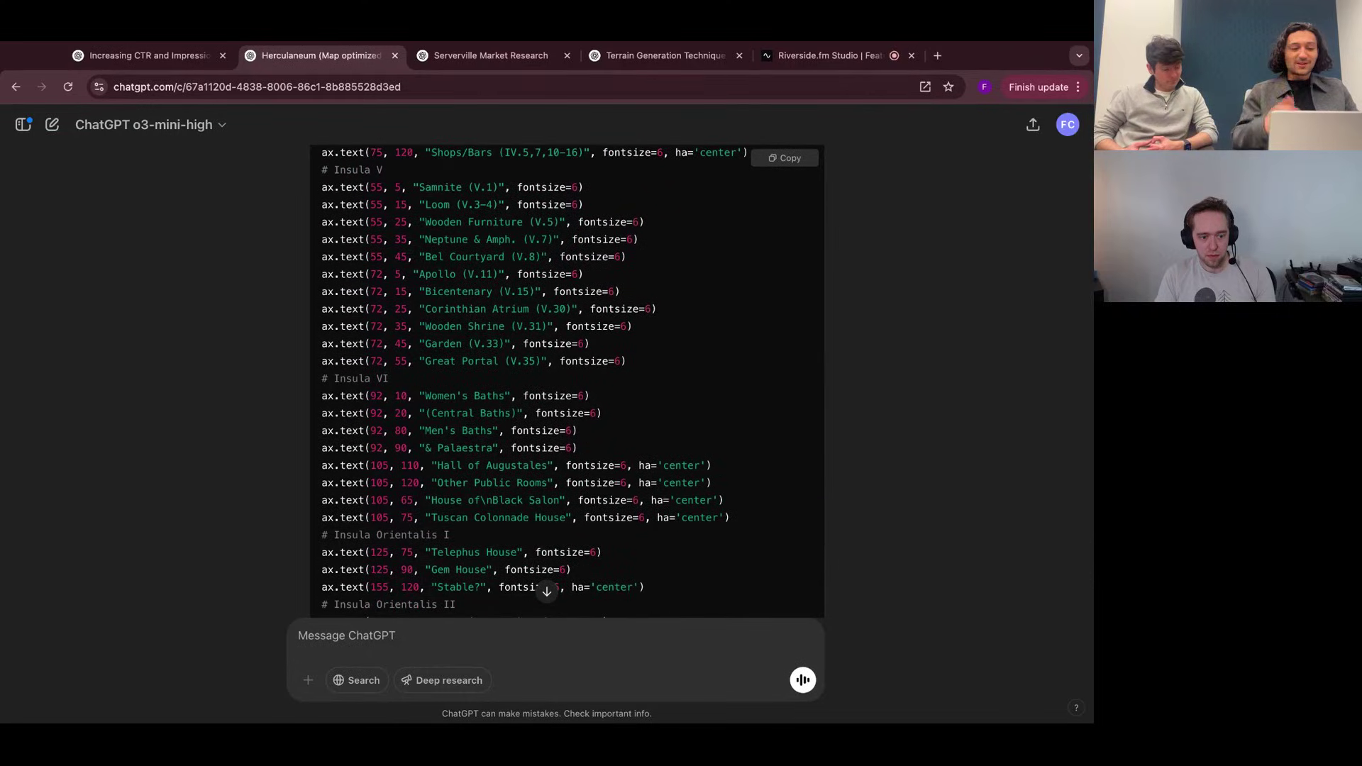
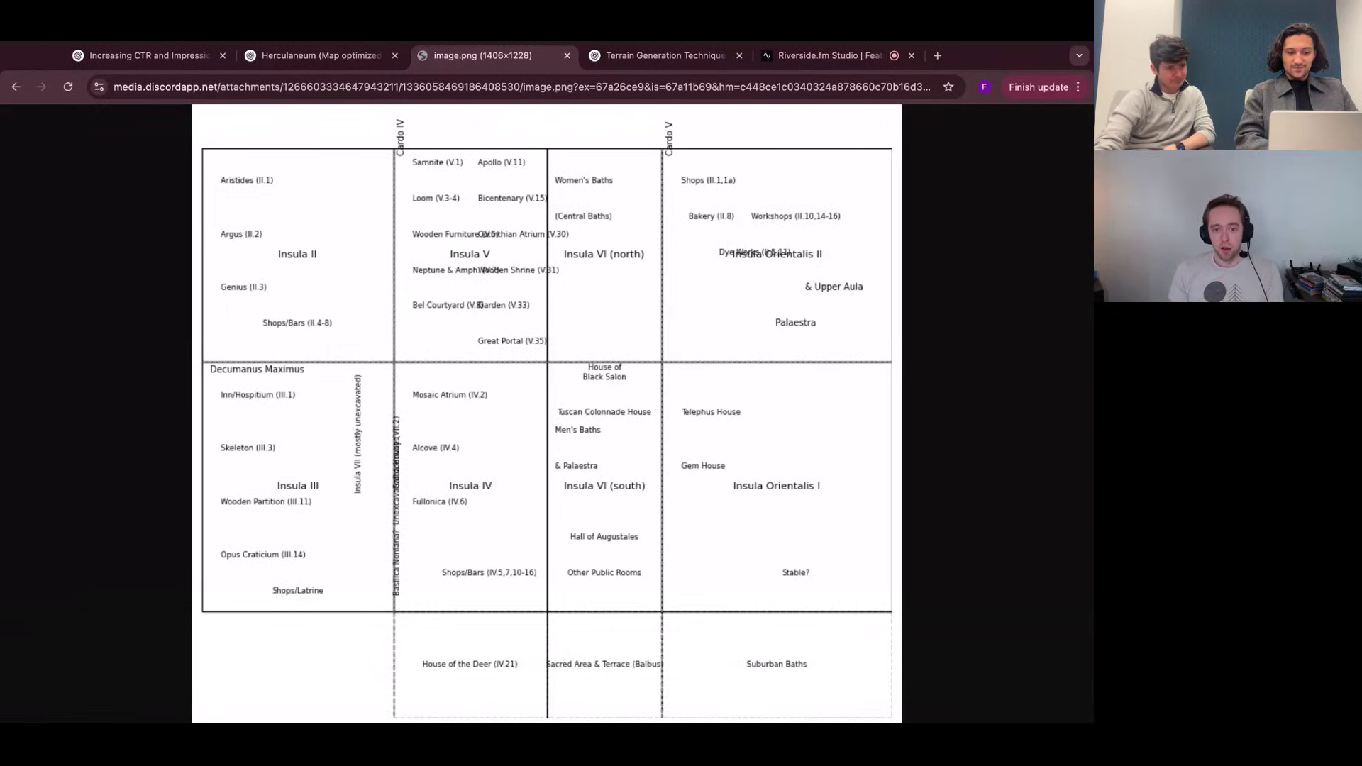
Return from the map image to the Serverville Market Research chat and read its prompt, platform prioritization and gameplay mechanics sections.
key(alt+Left)
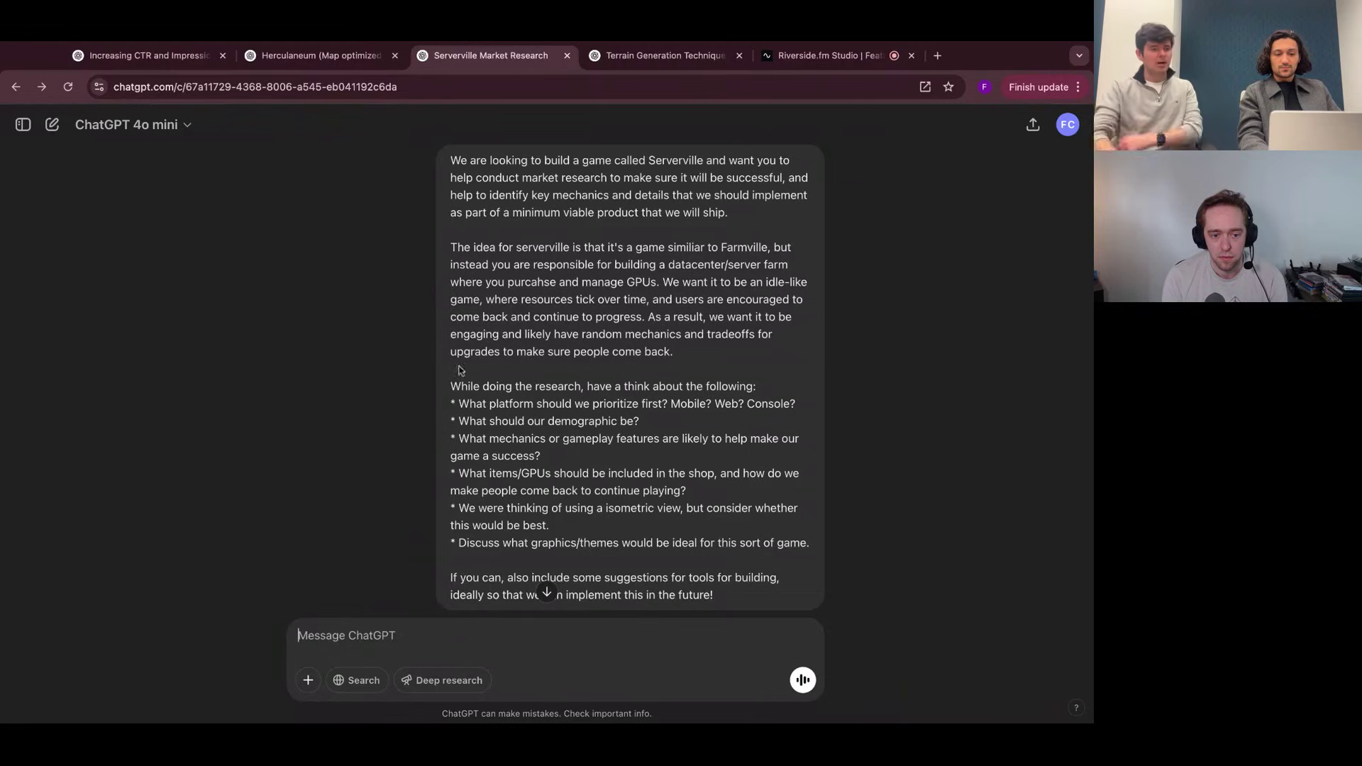
scroll(455, 349, down, 10)
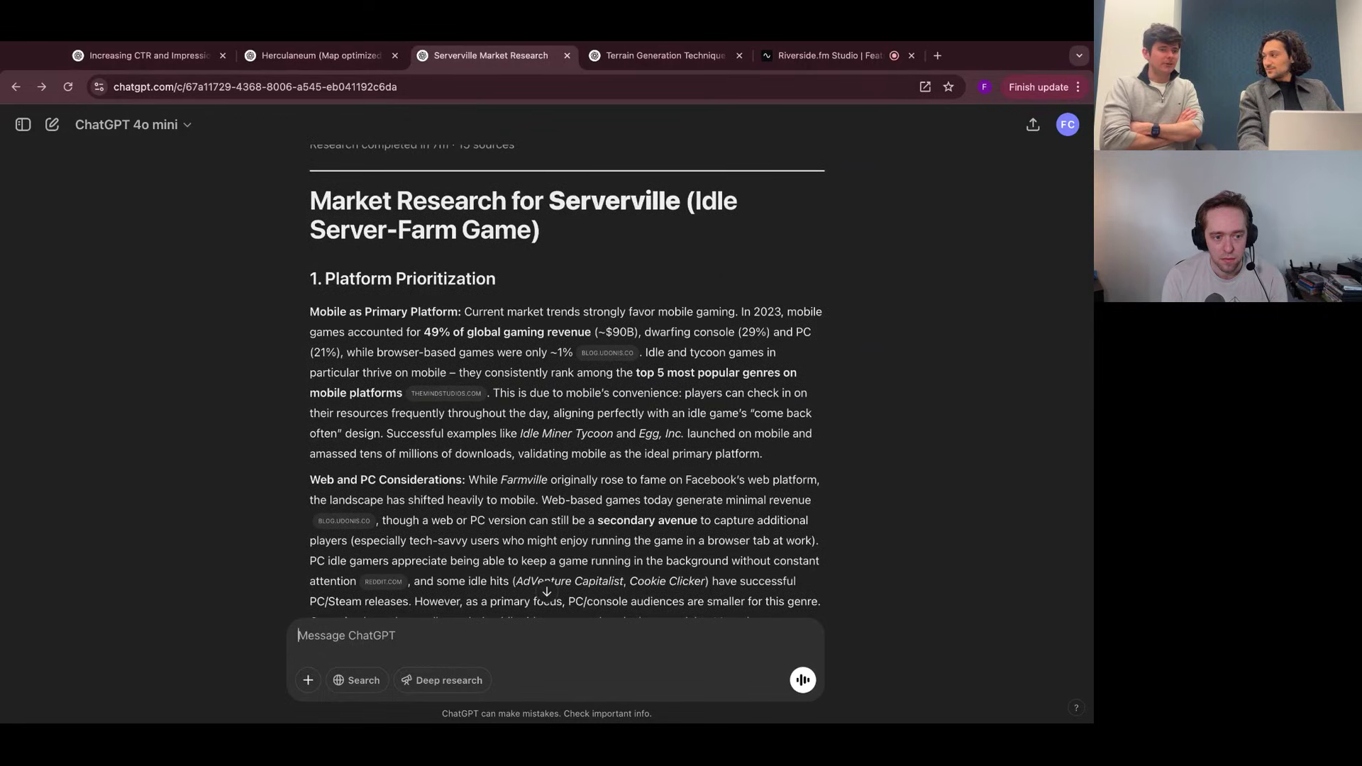
scroll(547, 594, down, 1)
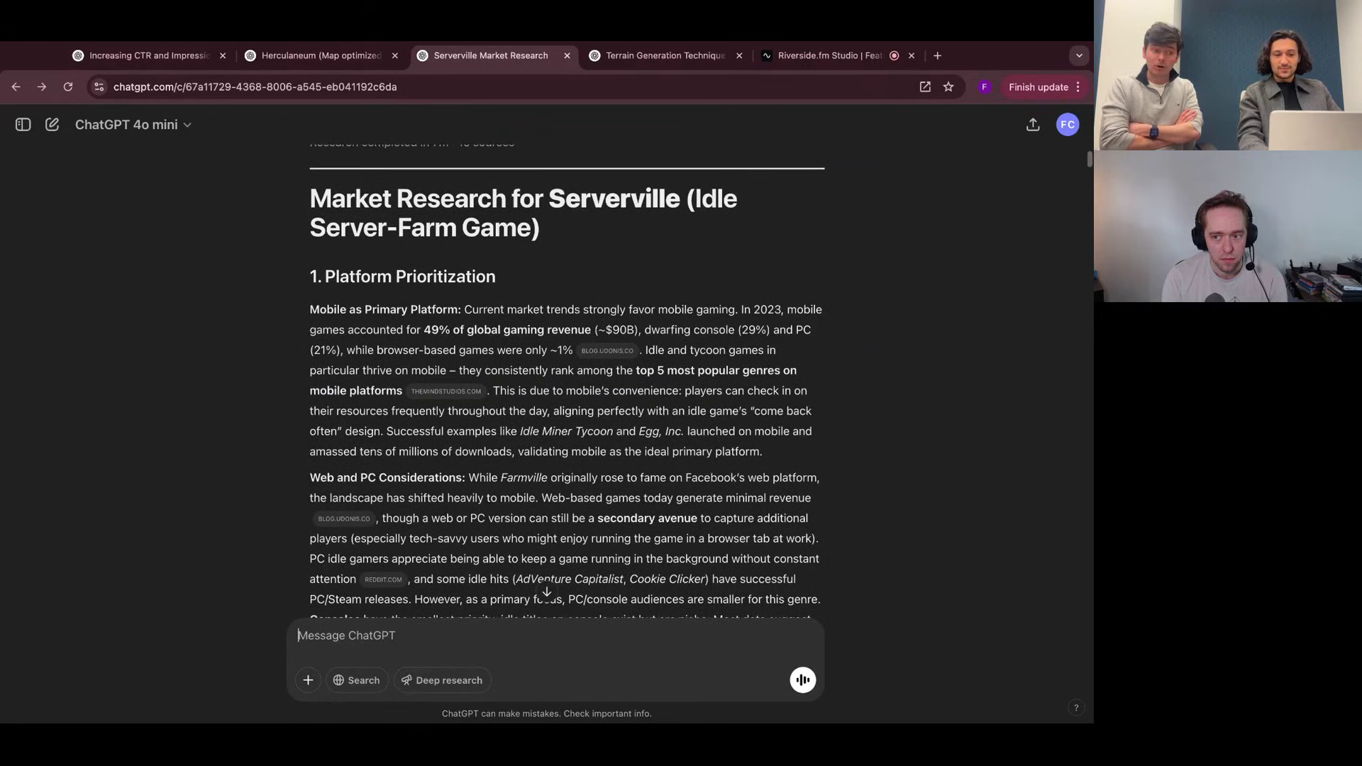
scroll(547, 594, down, 1)
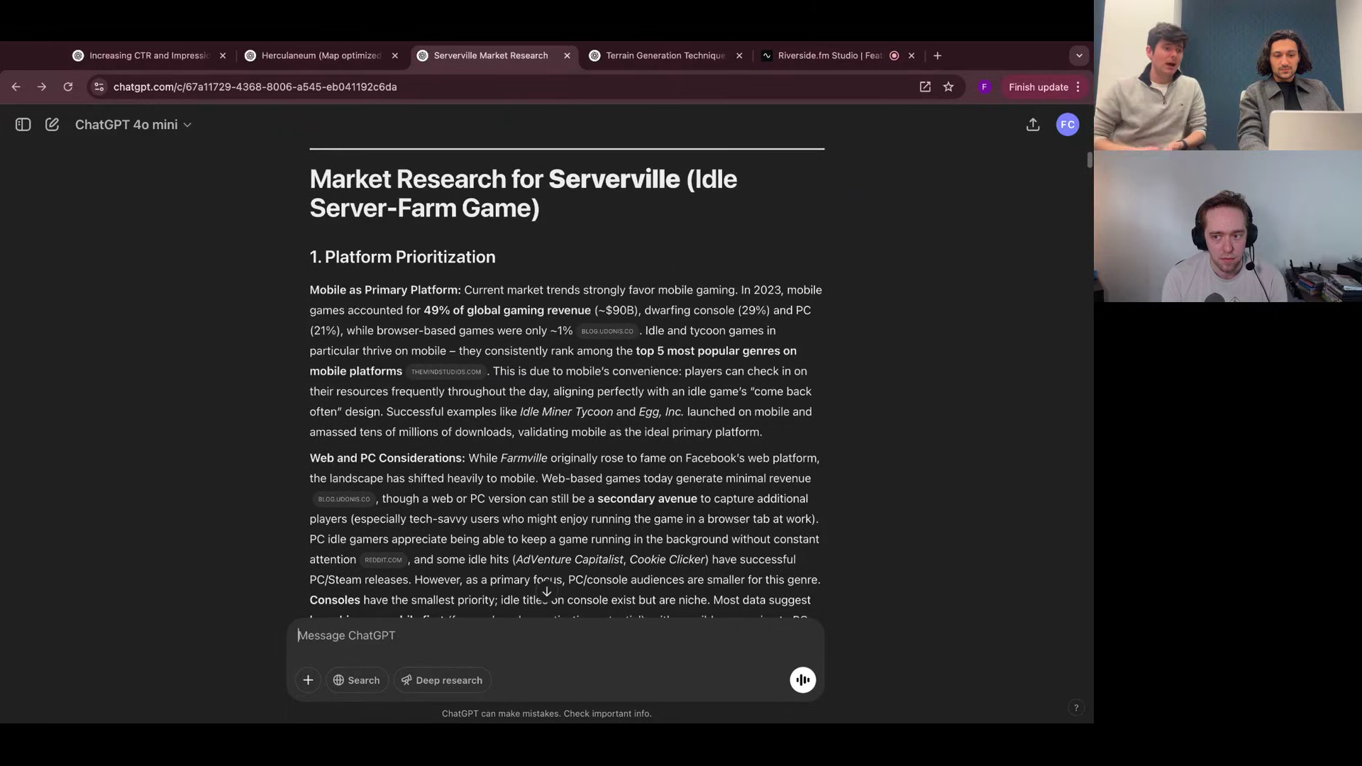
scroll(566, 383, down, 2)
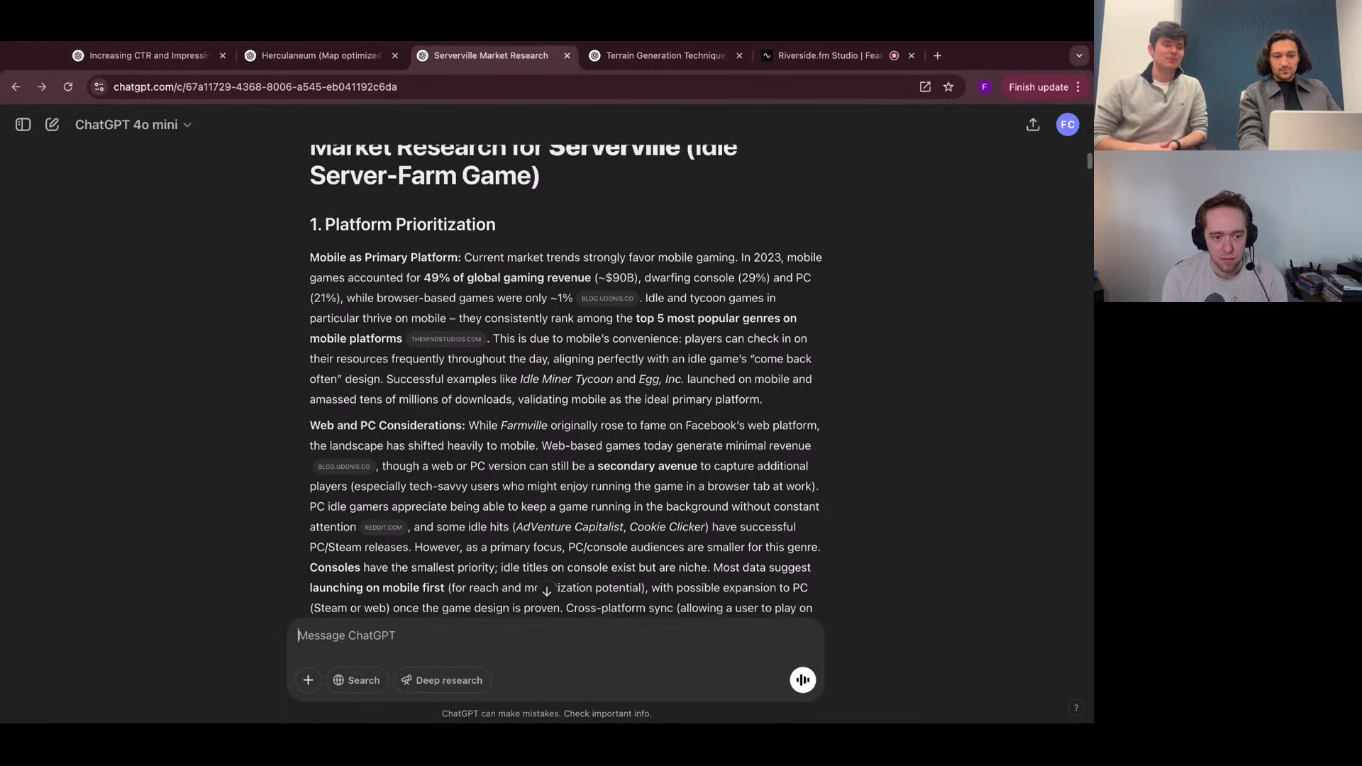
scroll(692, 149, down, 3)
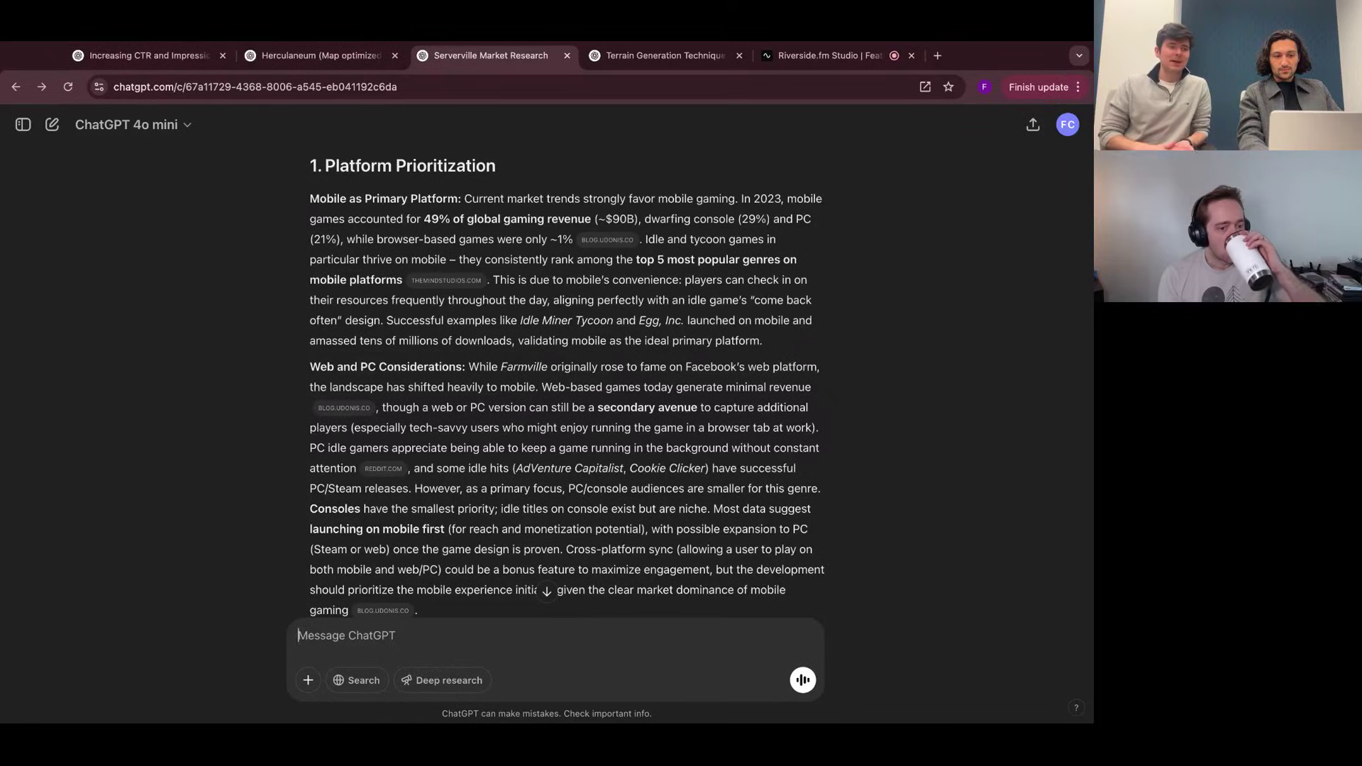
scroll(566, 383, down, 1)
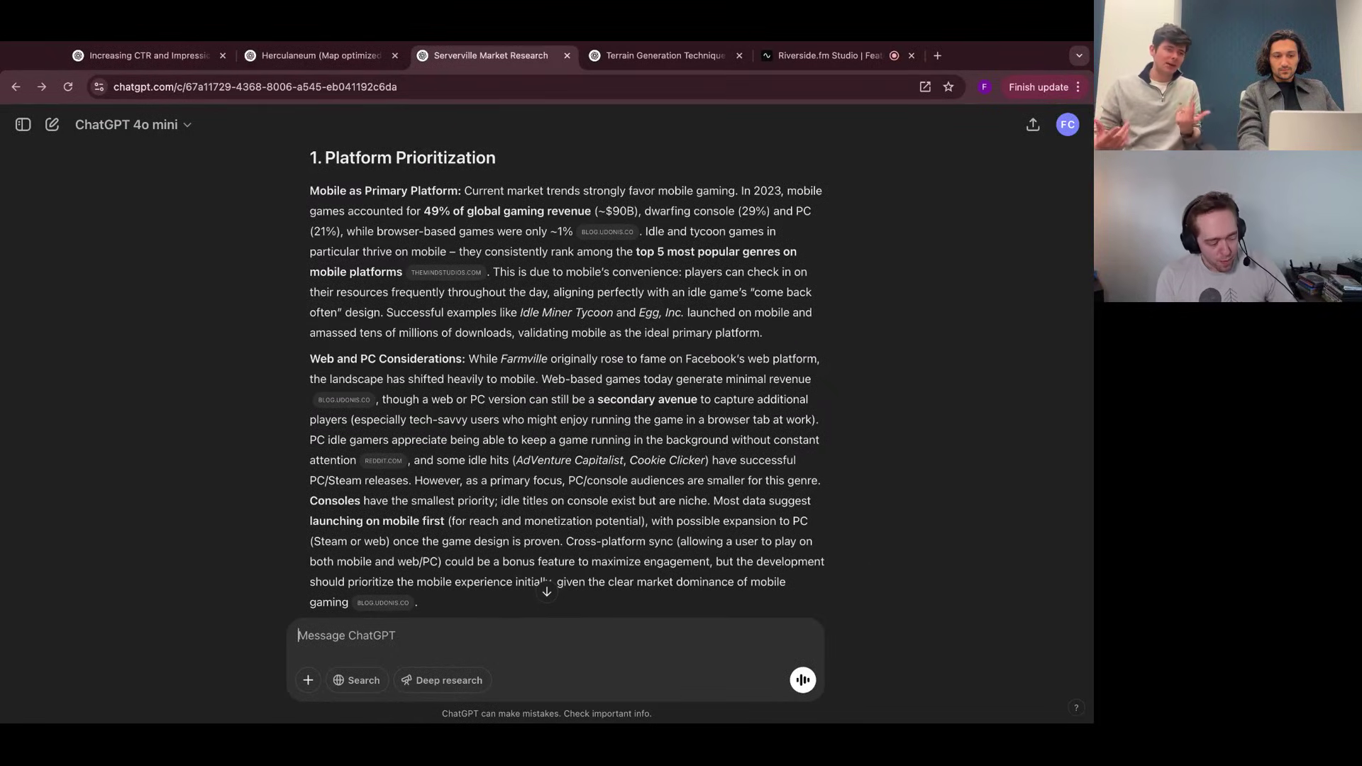
scroll(566, 383, down, 10)
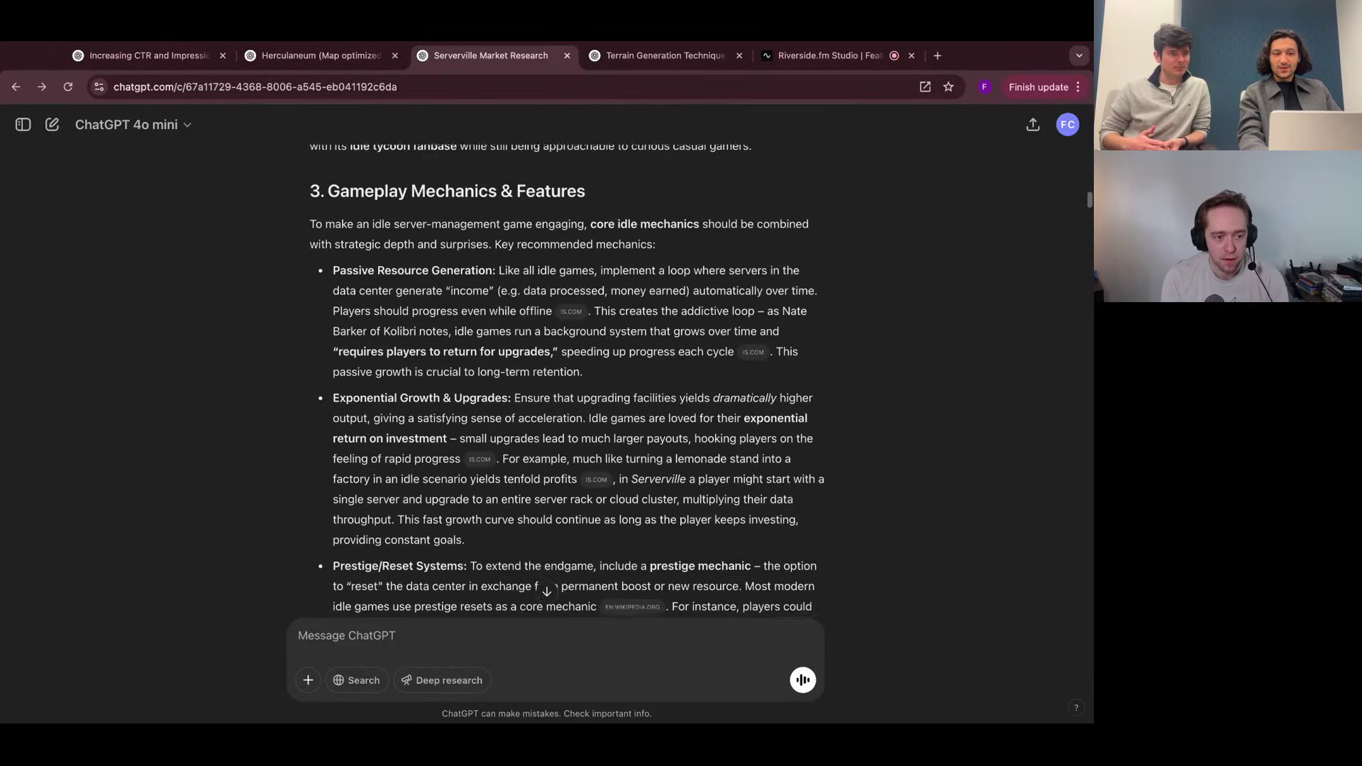
scroll(566, 383, down, 1)
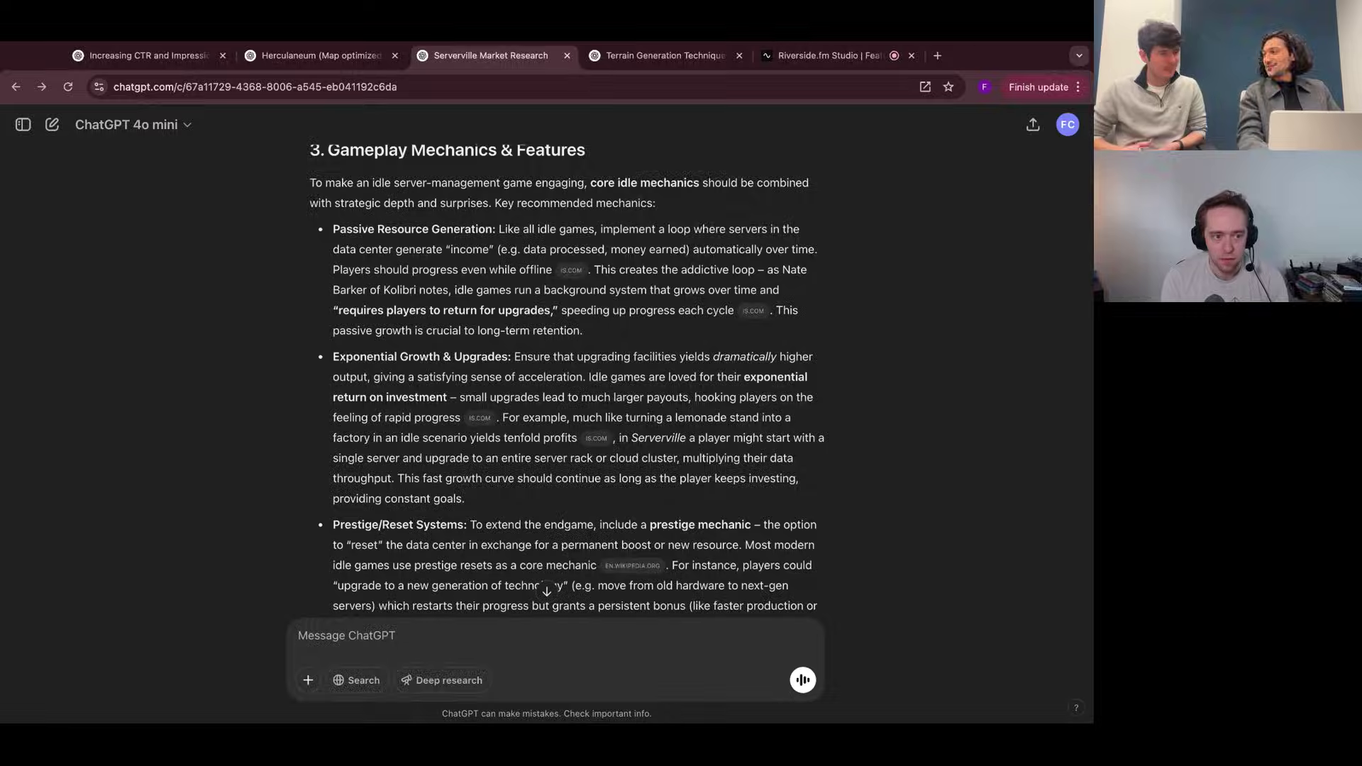
Read the Serverville report's core idle mechanics, highlighting the Serverville name and the server rack example under Exponential Growth & Upgrades.
scroll(566, 383, up, 1)
scroll(566, 383, down, 2)
scroll(566, 383, up, 1)
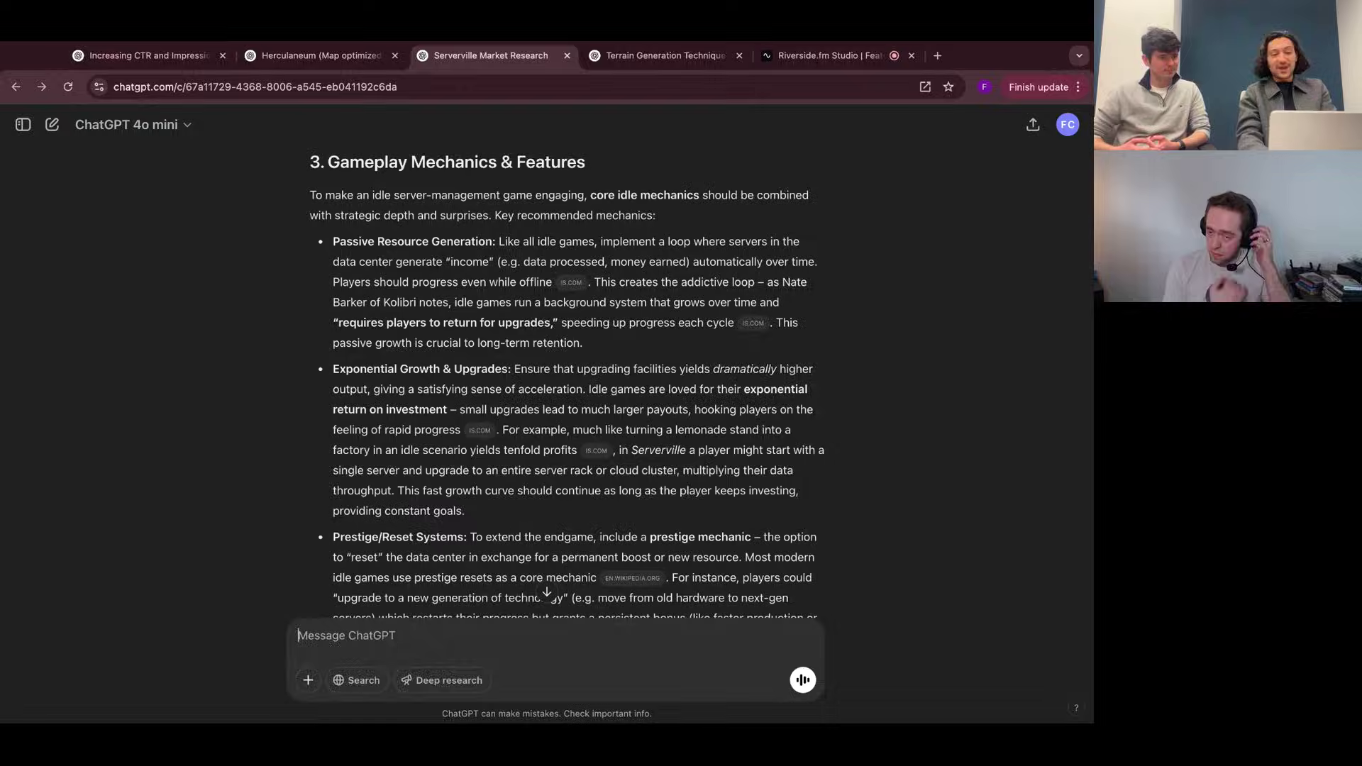
scroll(448, 495, down, 1)
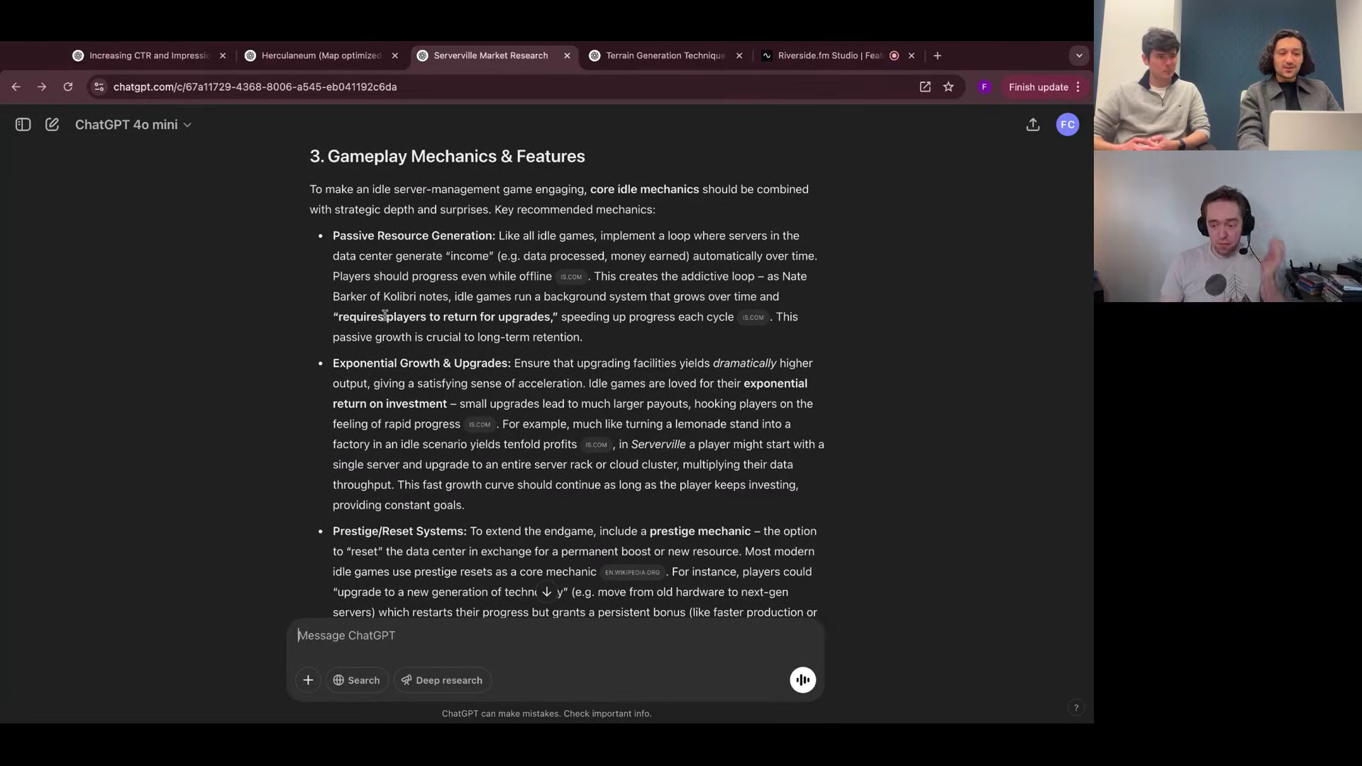
scroll(383, 315, down, 1)
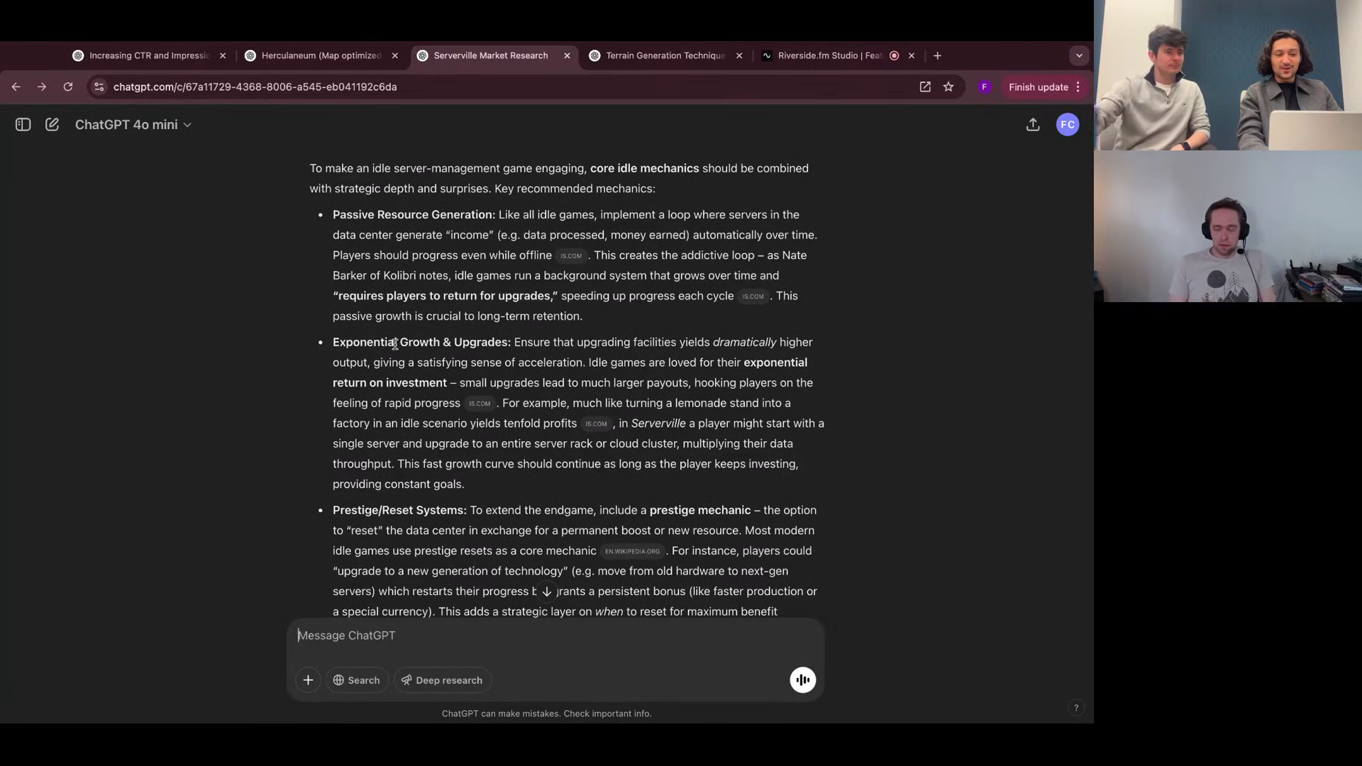
scroll(397, 363, down, 1)
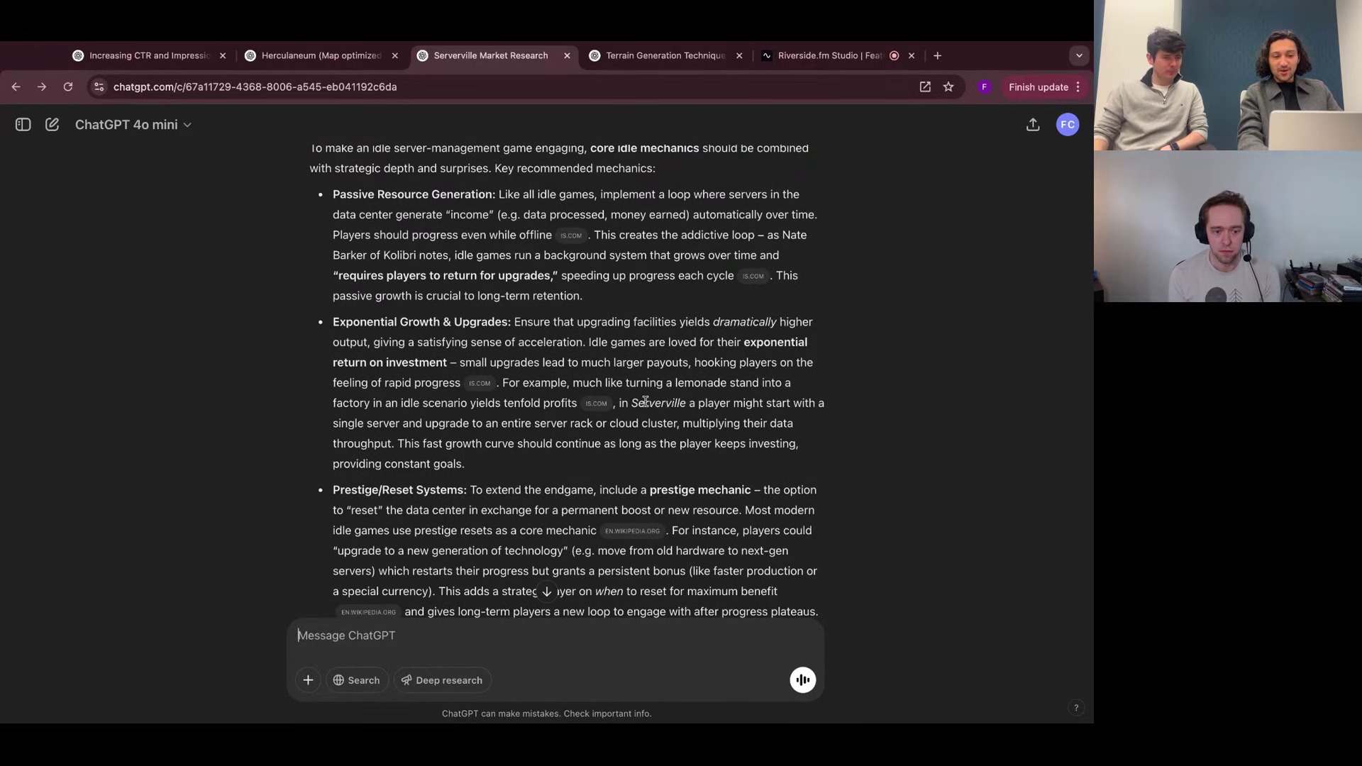
drag(630, 403, 689, 405)
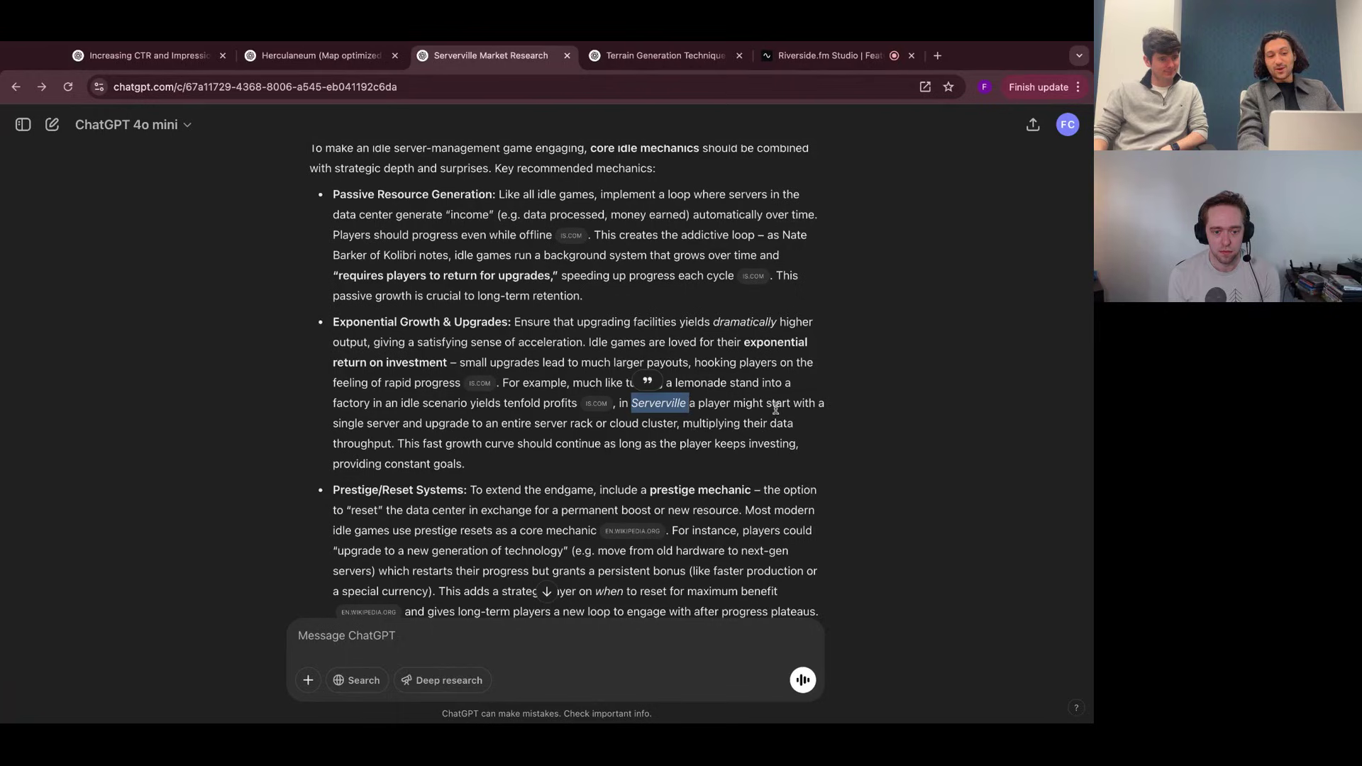
click(386, 426)
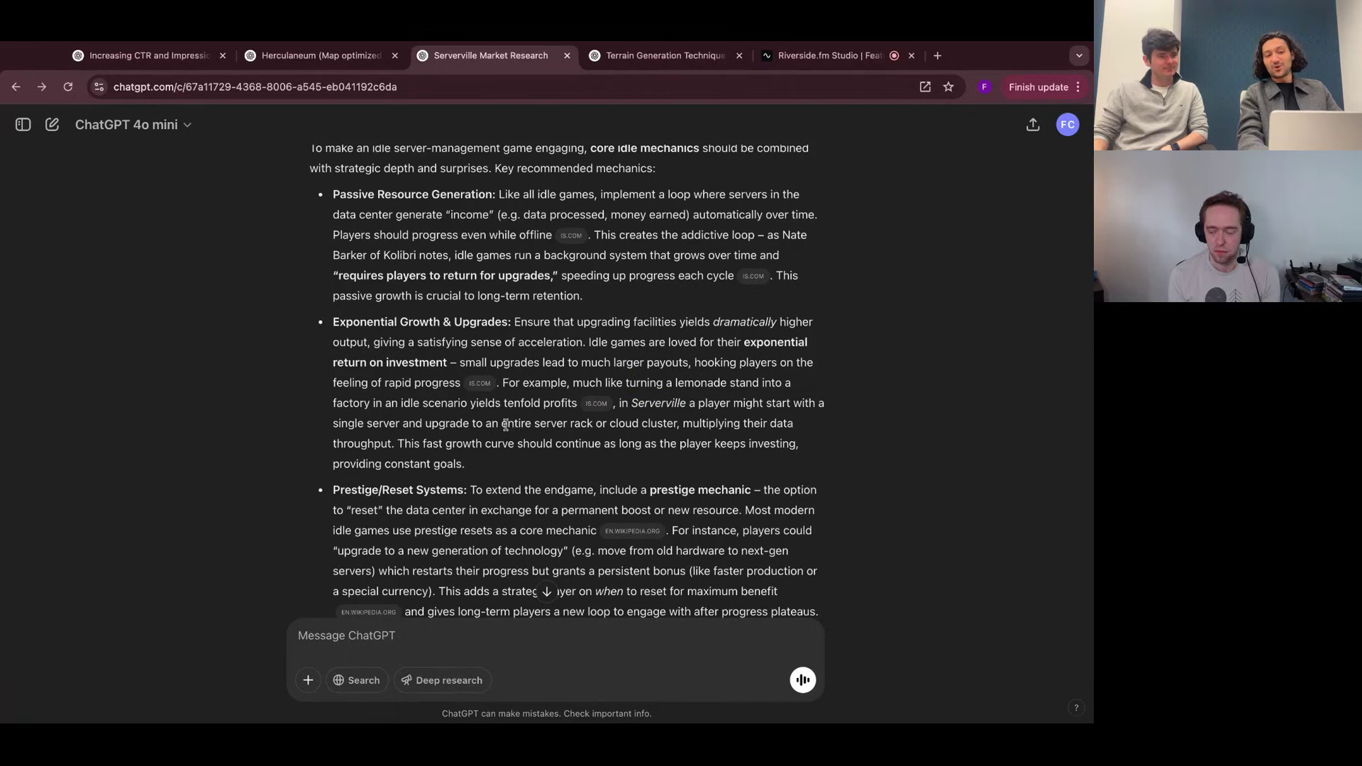
drag(506, 425, 608, 424)
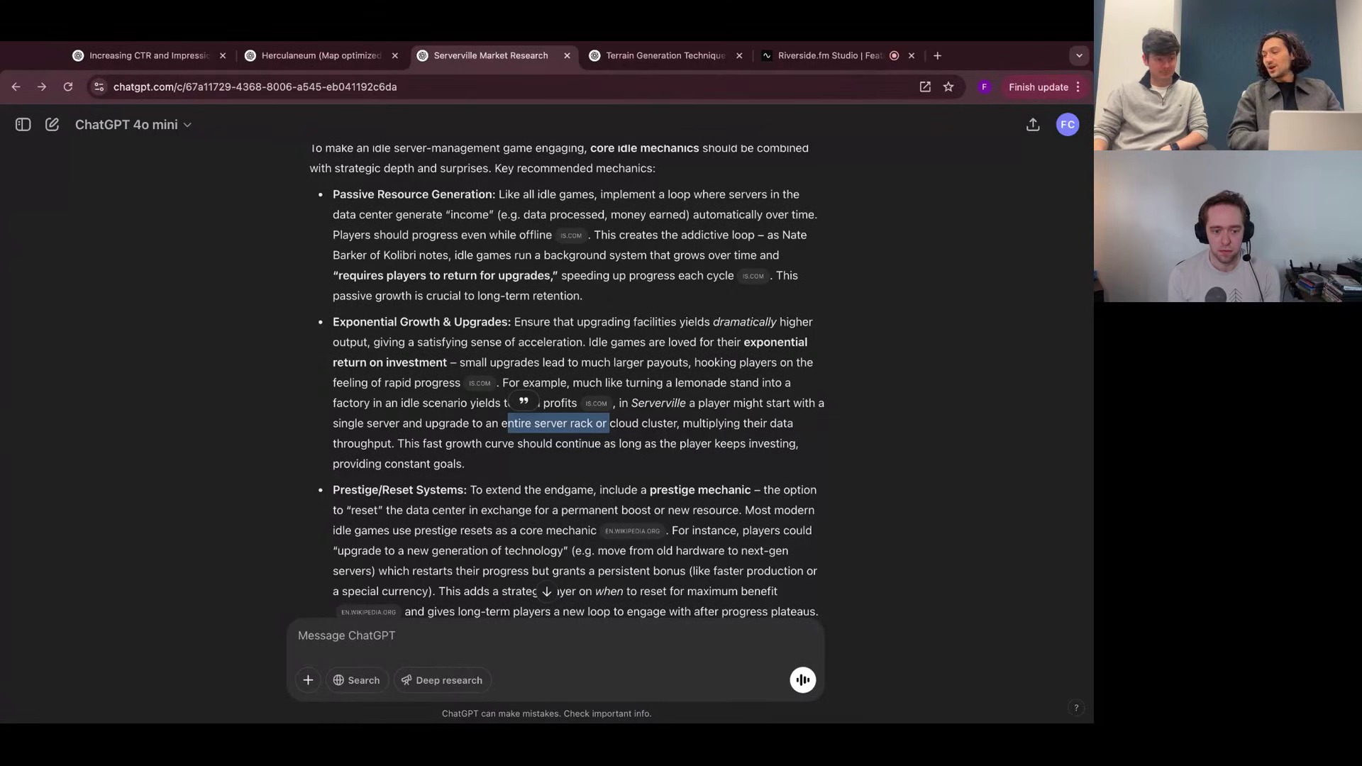
Skim the report's comparison with Farmville and SimCity and its Visual & Art Style recommendations.
scroll(566, 383, down, 10)
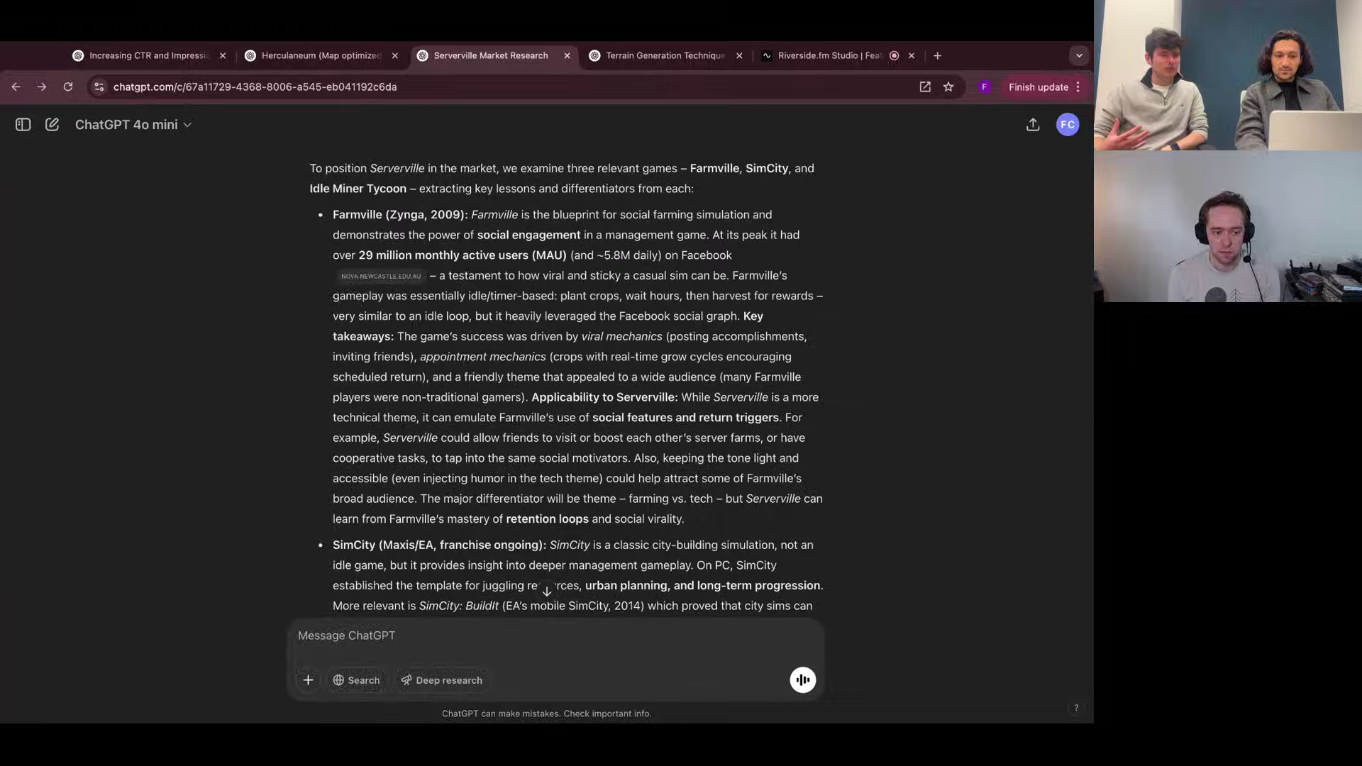
scroll(457, 317, down, 15)
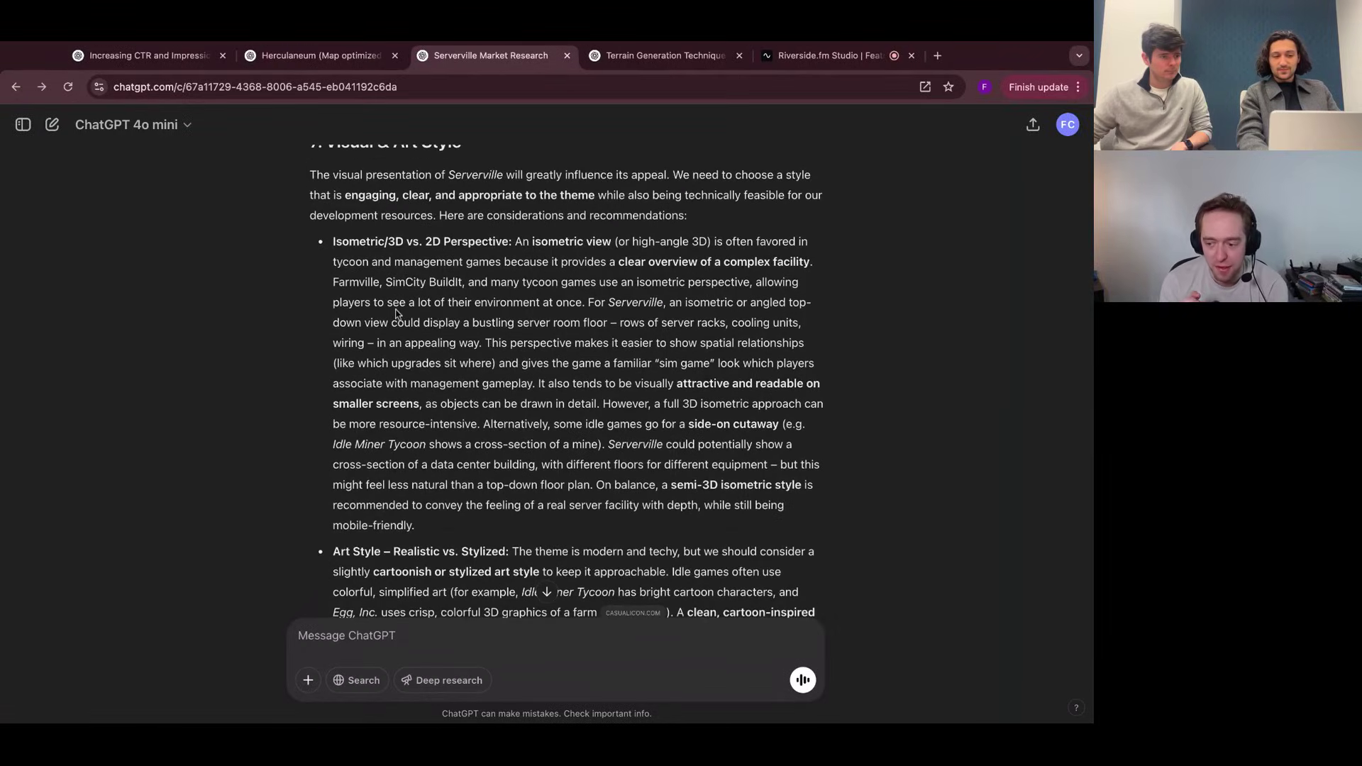
scroll(395, 314, up, 1)
scroll(566, 383, down, 1)
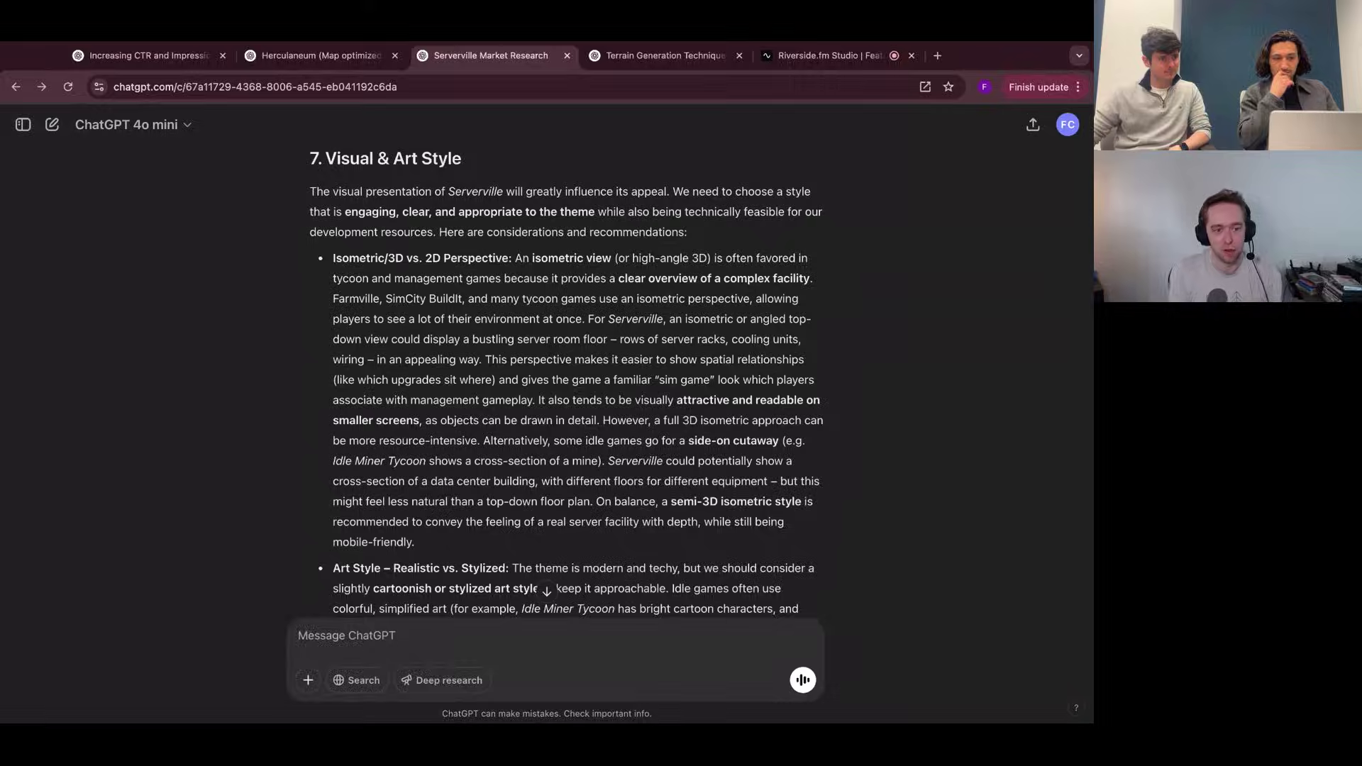
scroll(566, 383, down, 6)
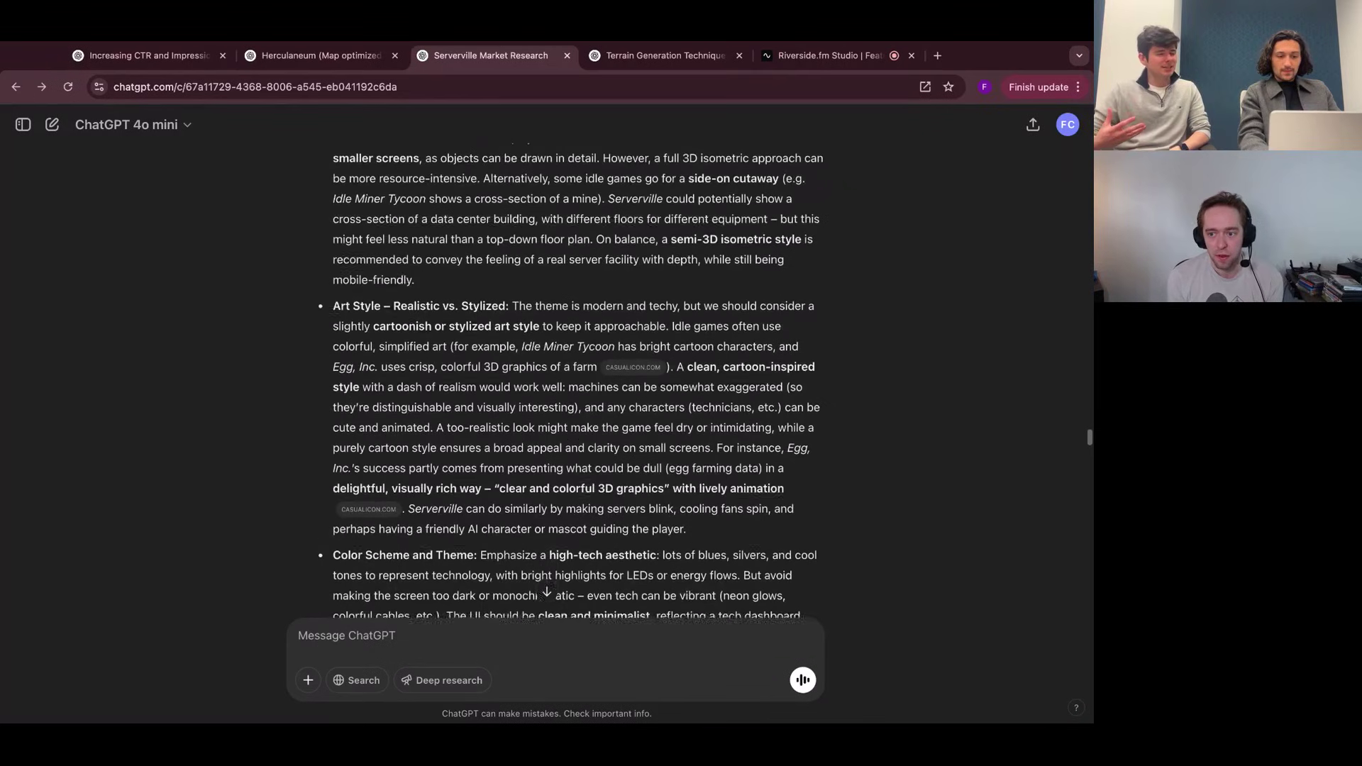
scroll(566, 383, down, 2)
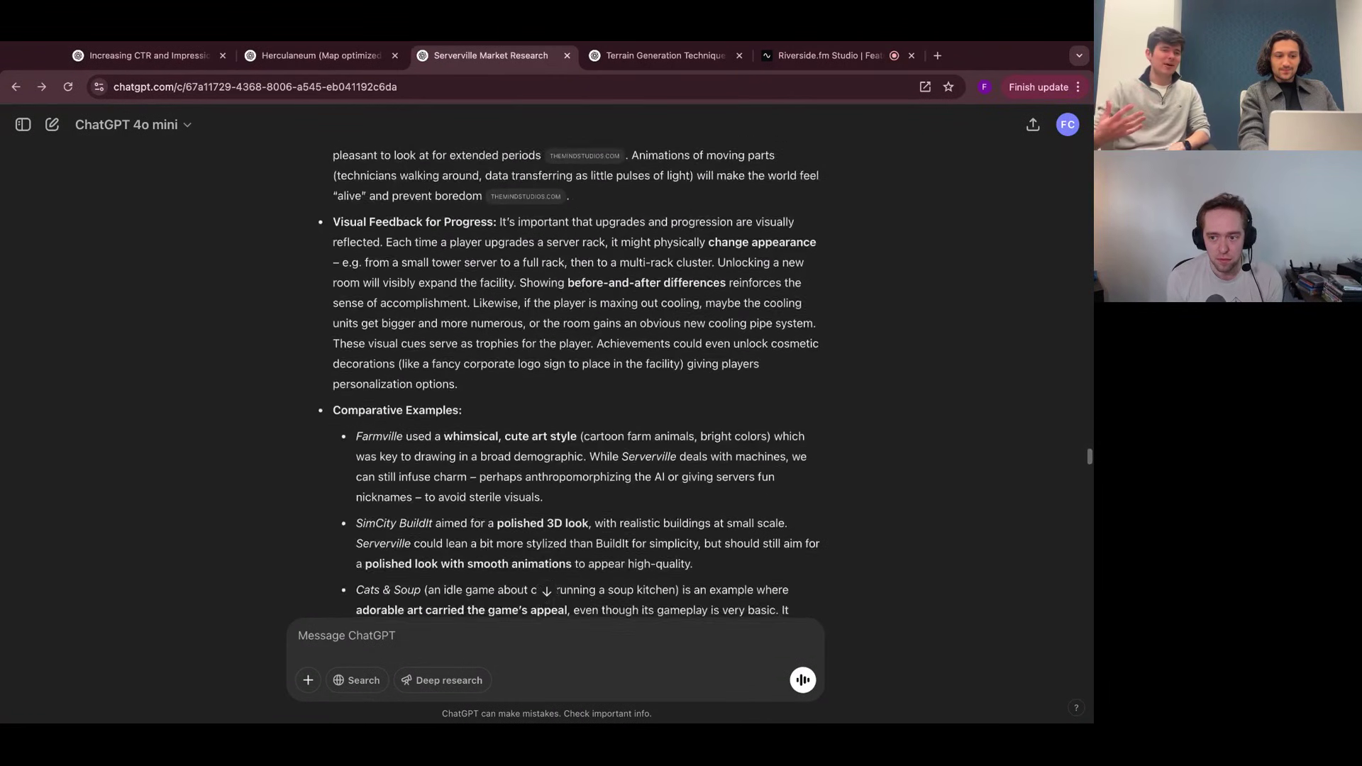
Switch the chat's model to o3-mini-high and skim the rest of the Serverville report through its references.
click(131, 124)
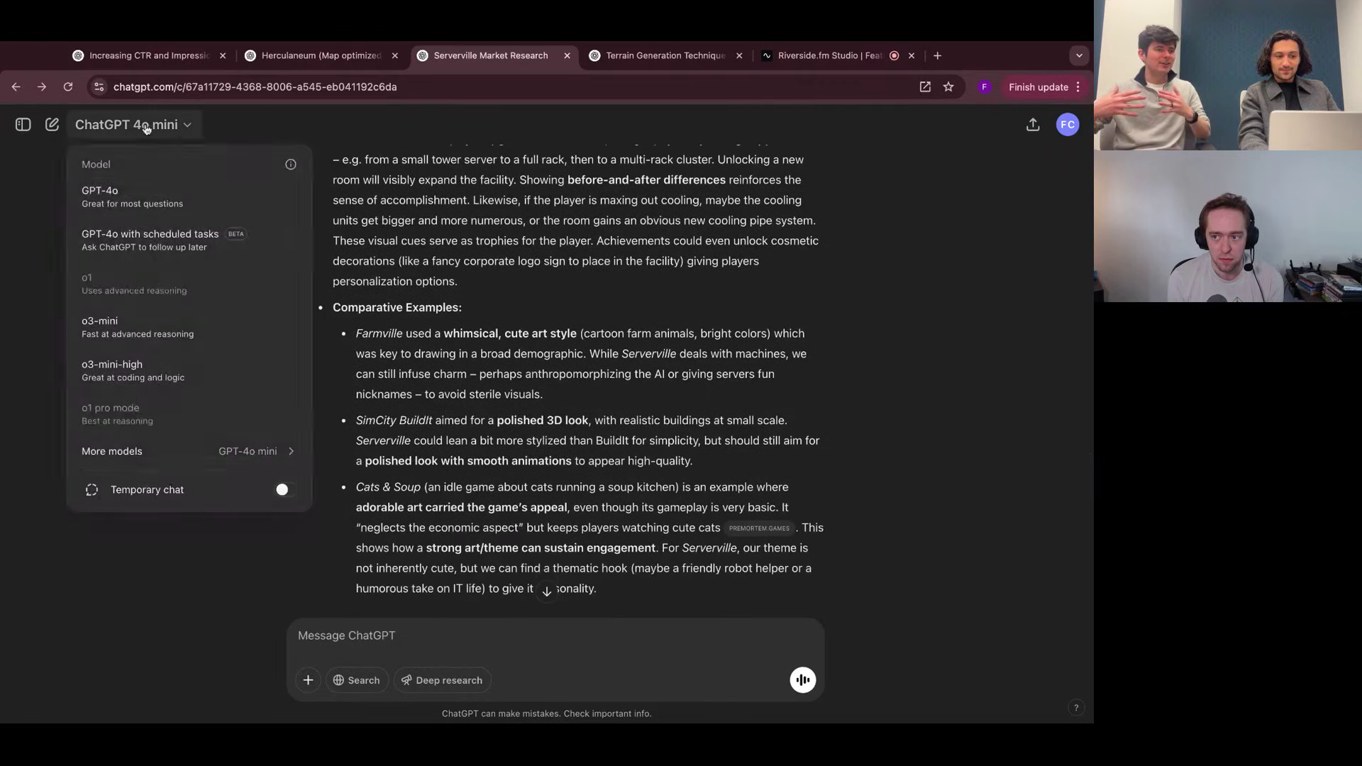
click(138, 365)
scroll(354, 468, down, 4)
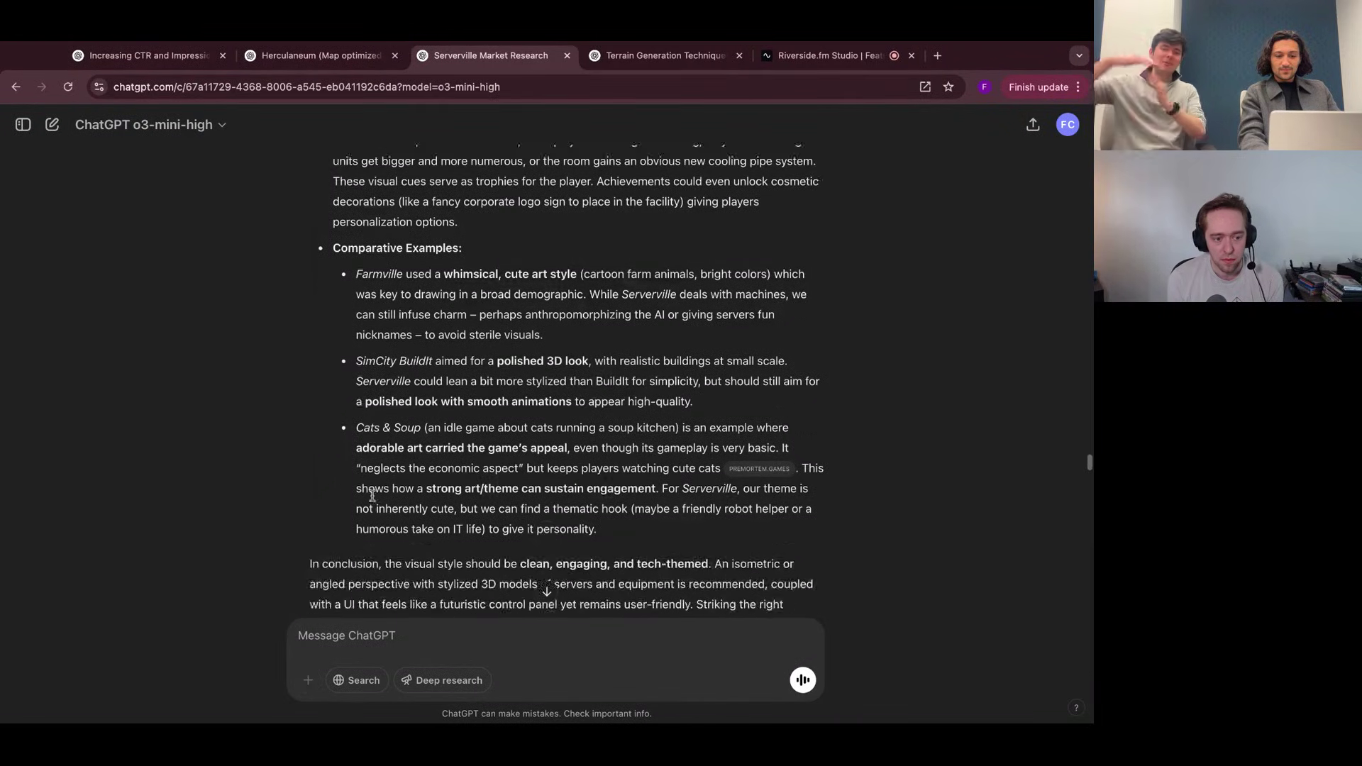
scroll(372, 492, down, 6)
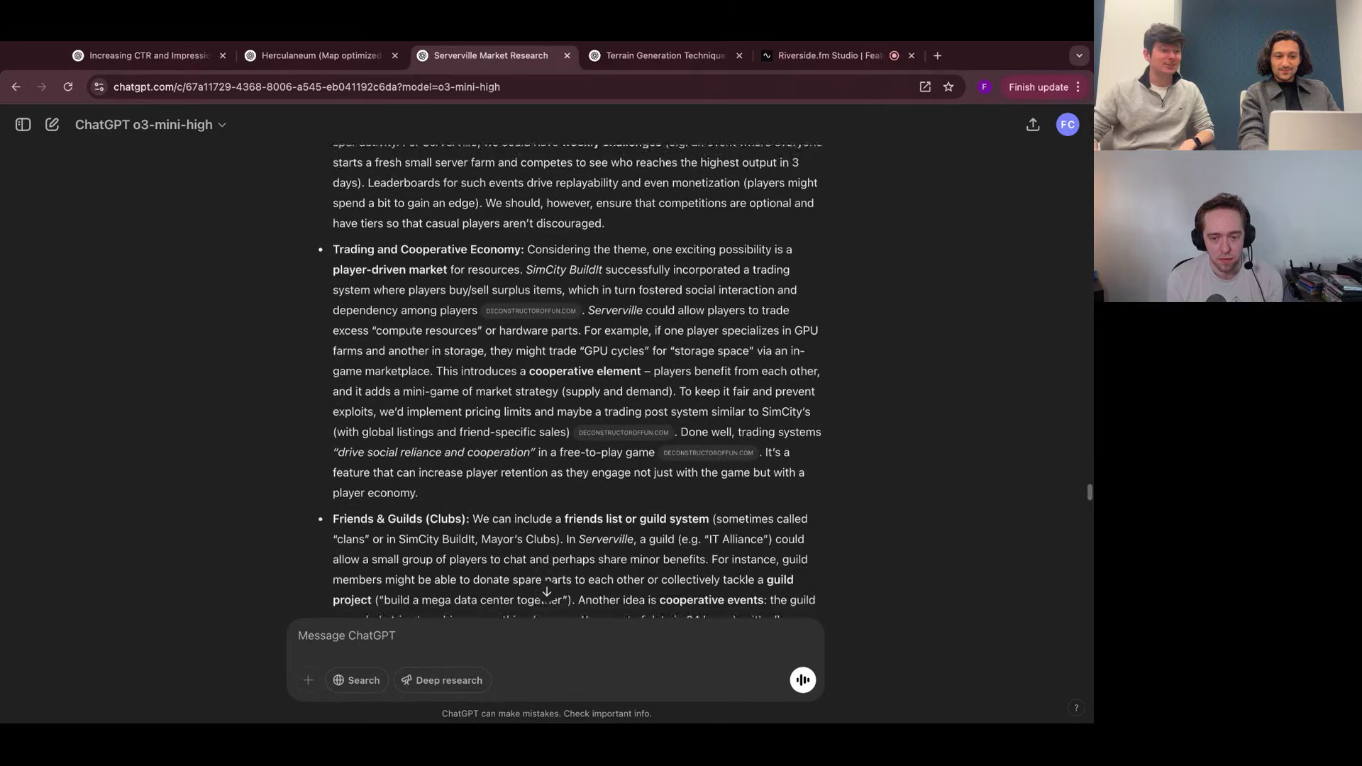
scroll(553, 376, down, 3)
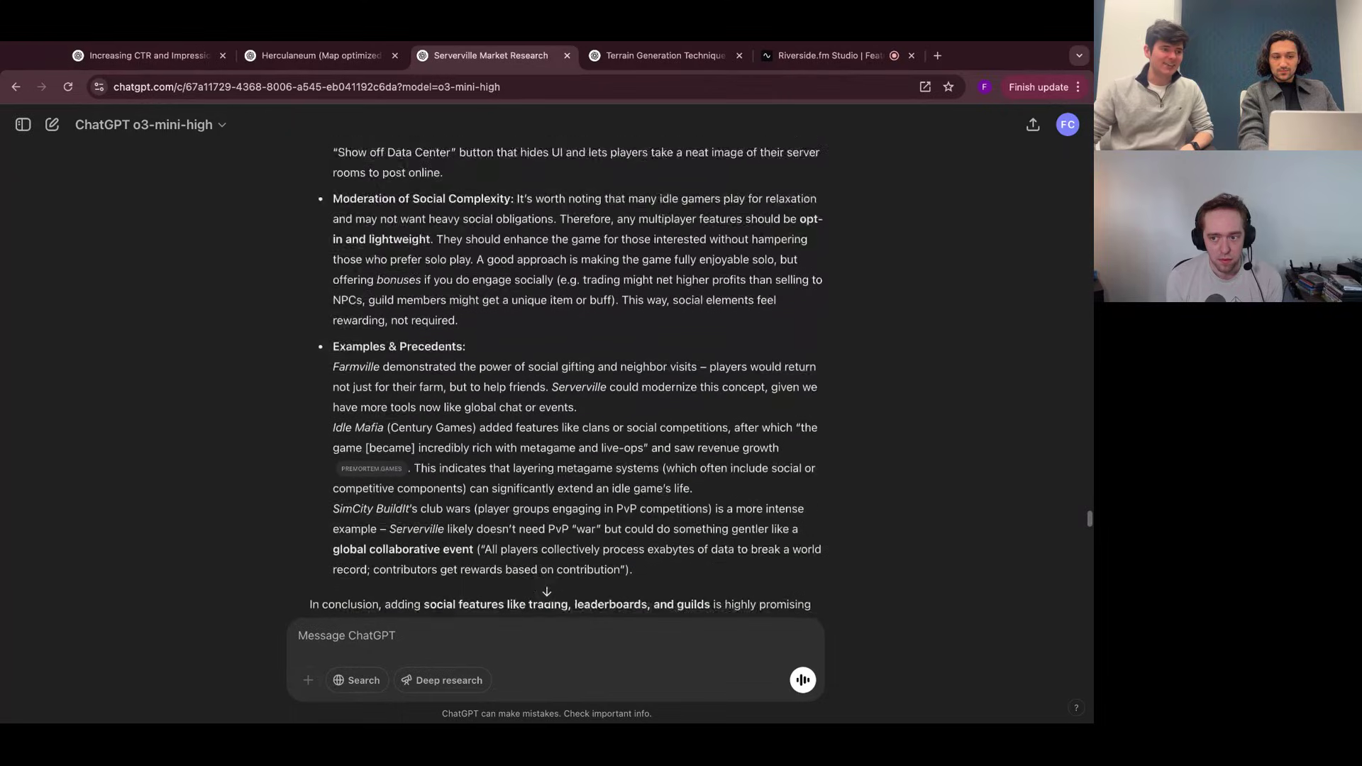
scroll(554, 376, down, 17)
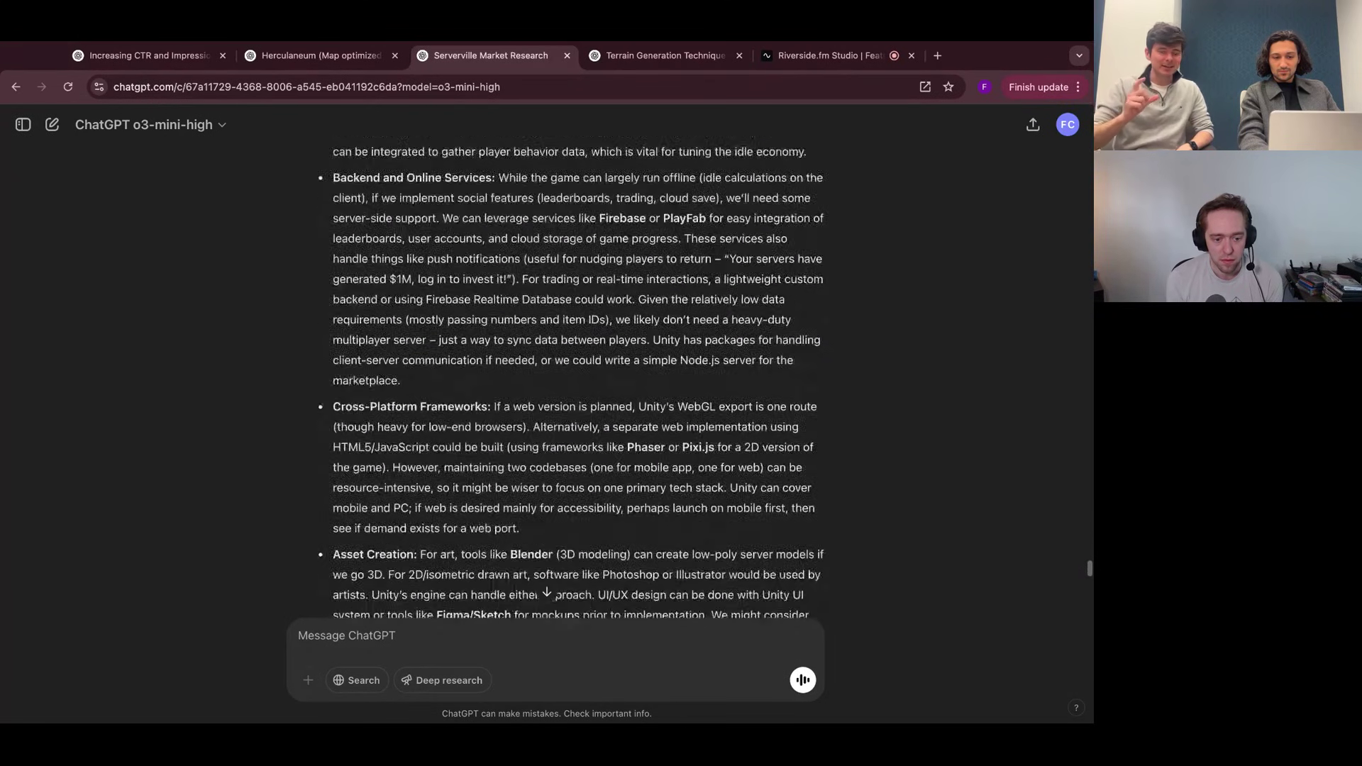
scroll(553, 376, down, 10)
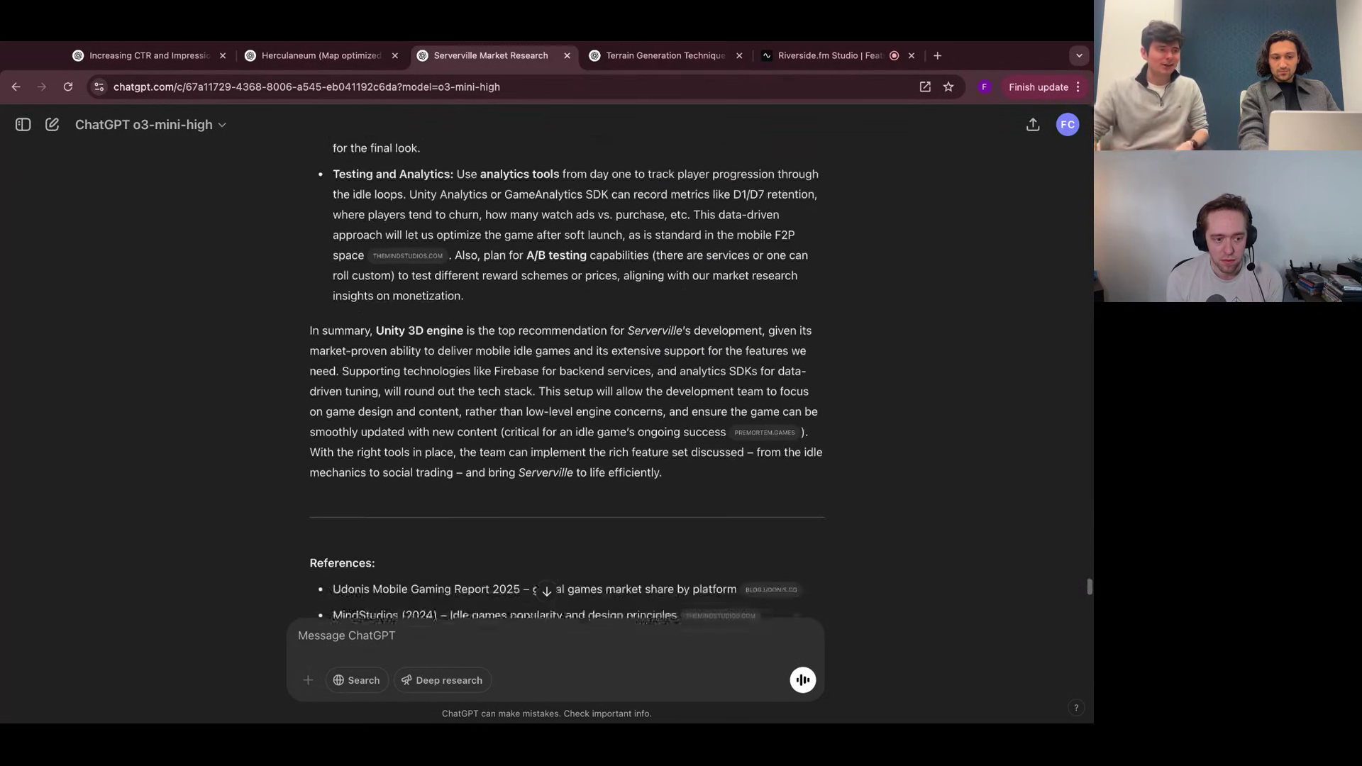
scroll(553, 376, down, 5)
Send a prompt to create an interesting, playable v1 of serverville implementing the spec above, first concisely describing what is being built.
text(Create a)
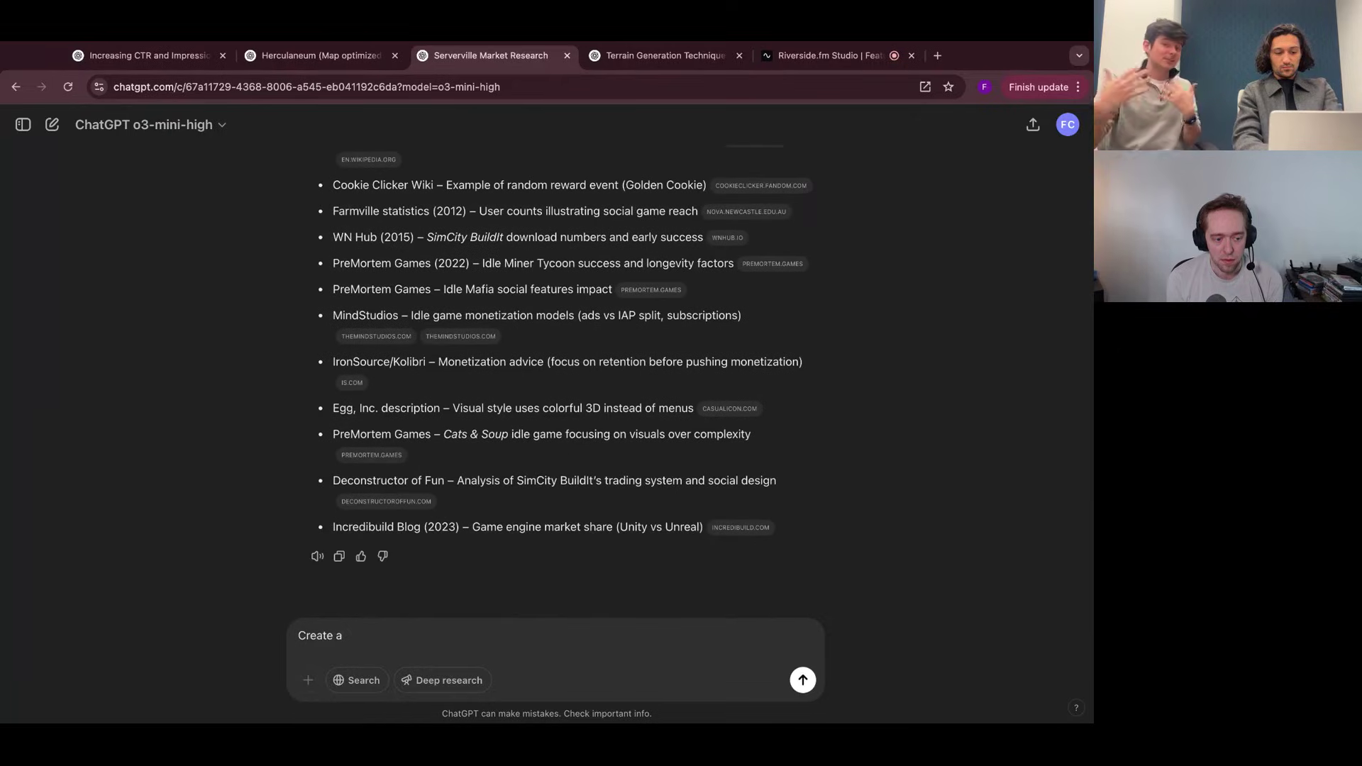
text(n interesting)
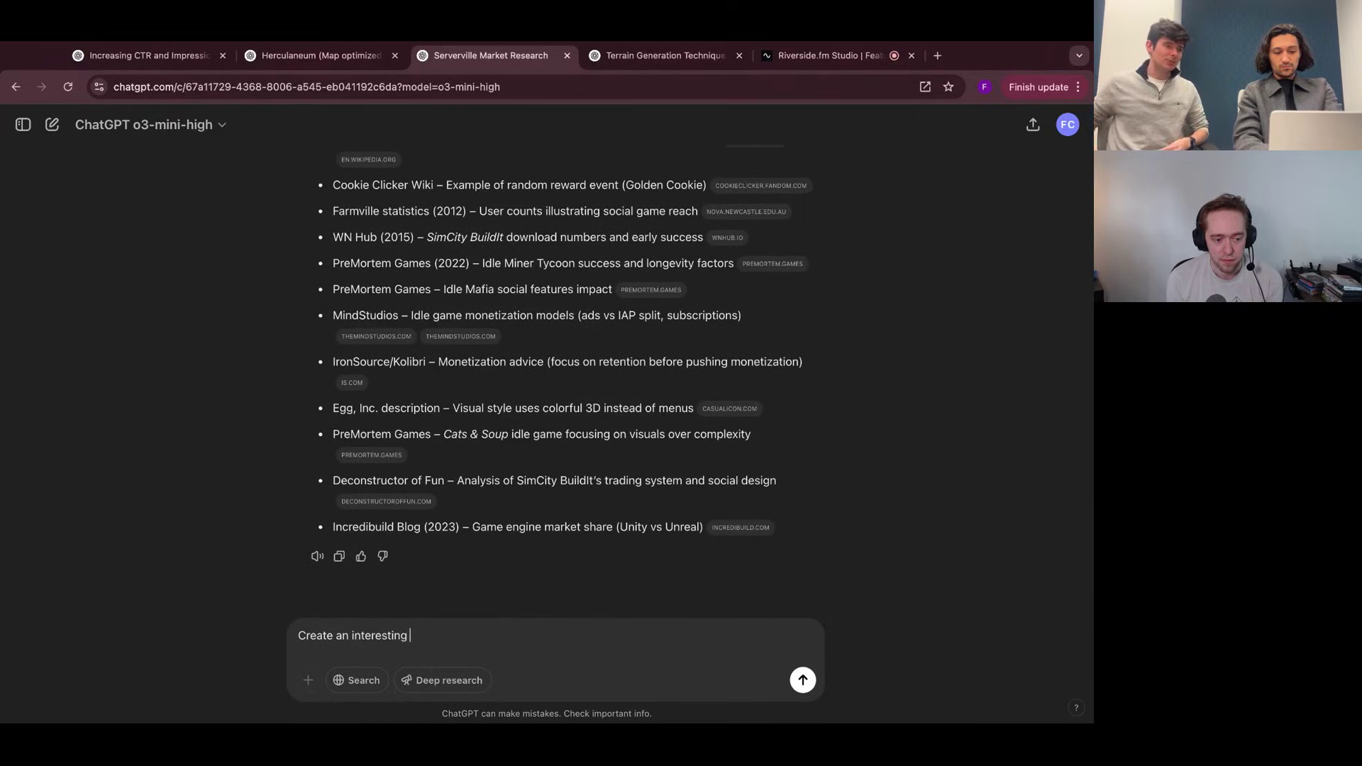
text(, playa)
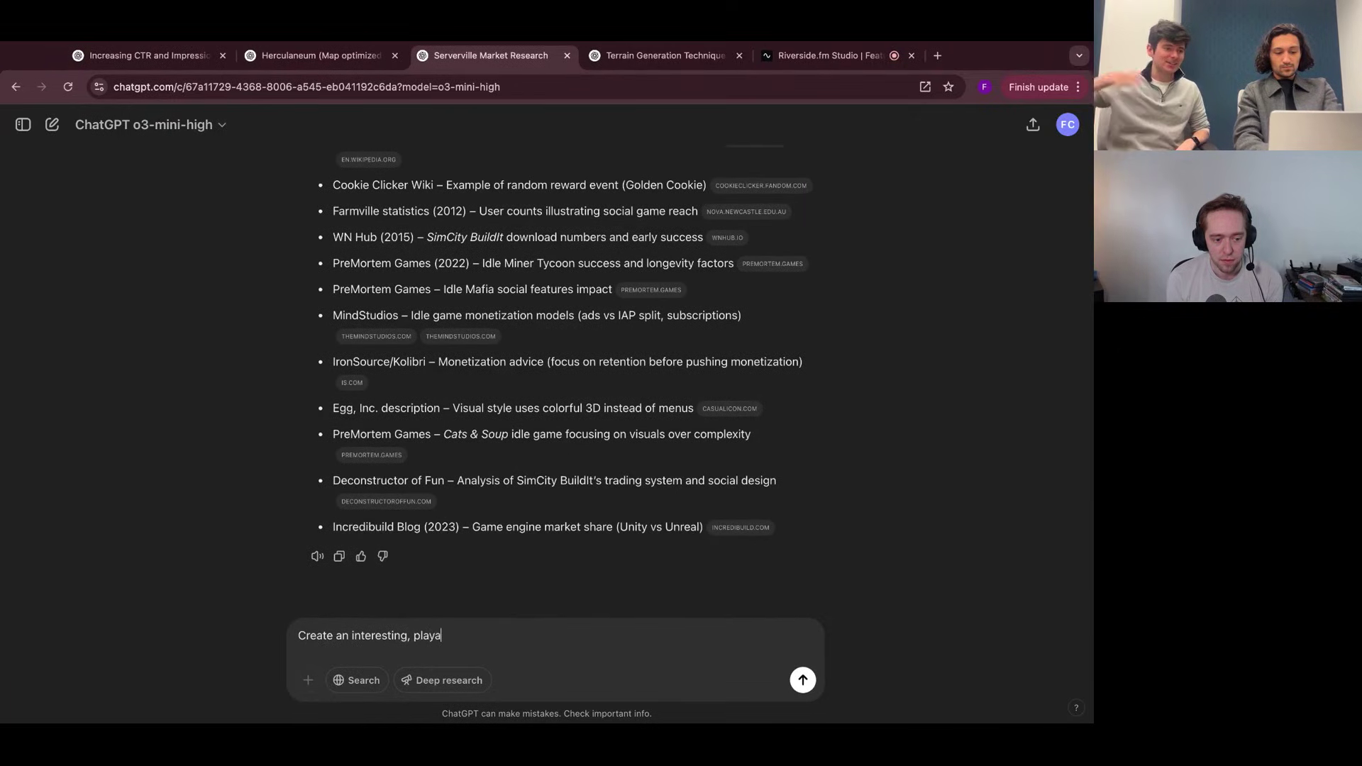
text(ble v1 )
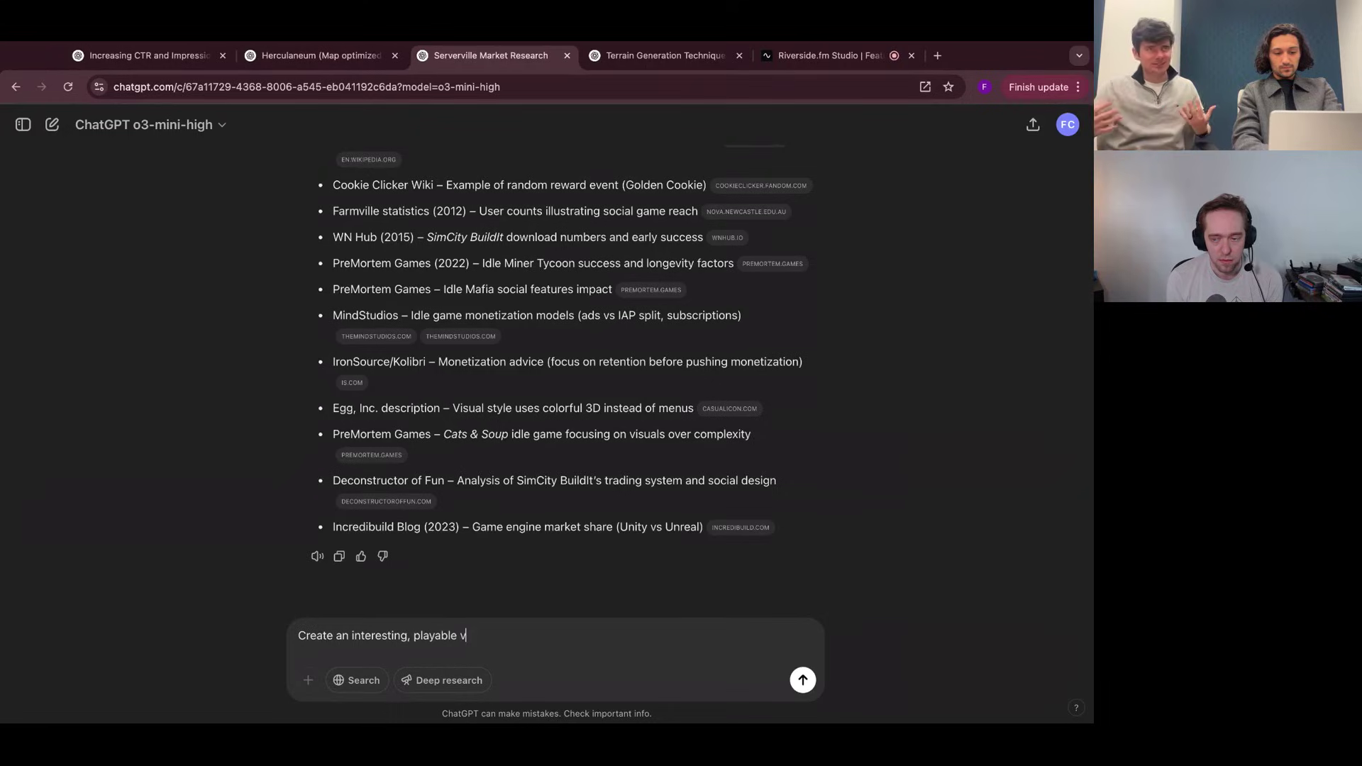
text(of serverville that implements the spec above. First concisely describe what you are building and then implement in a single html file)
key(Return)
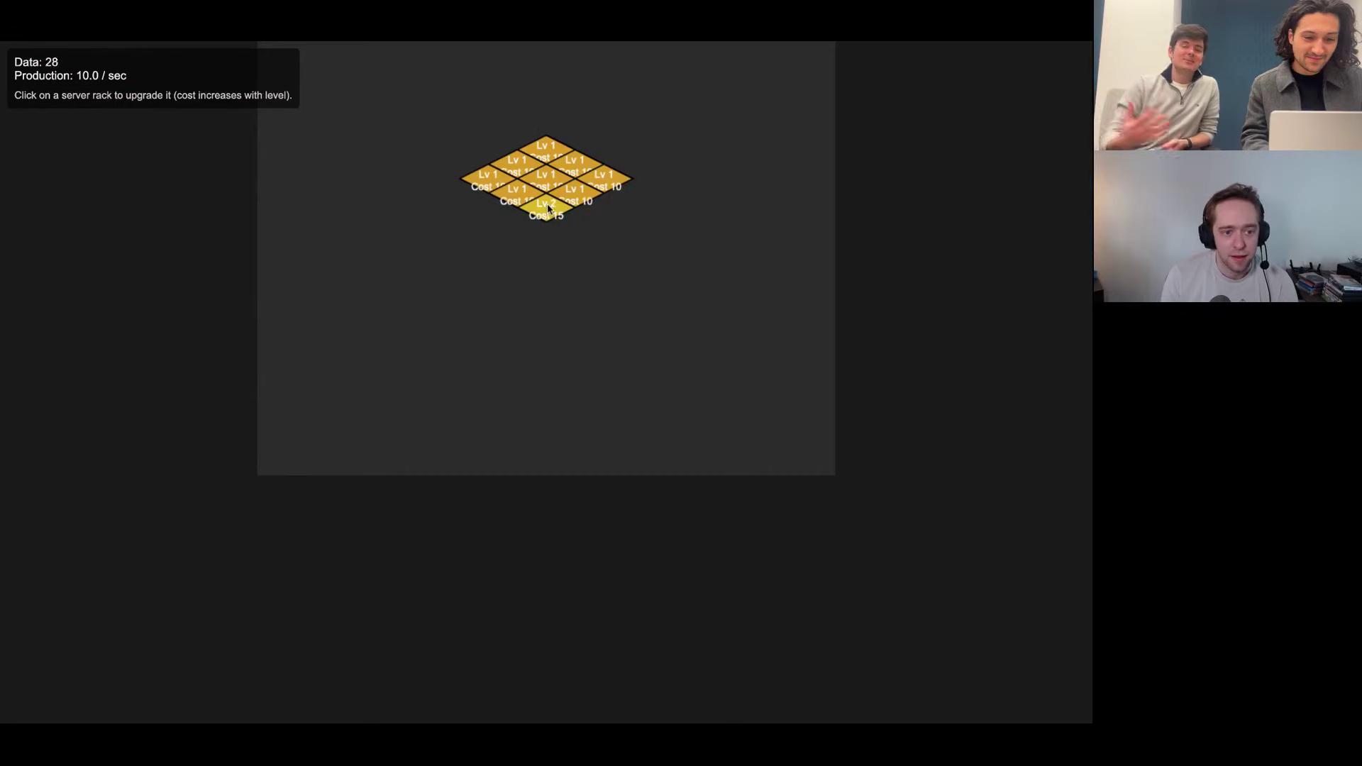
Upgrade the rightmost server rack and its lower-left neighbour to level 3 in the generated Serverville game.
click(575, 190)
click(575, 191)
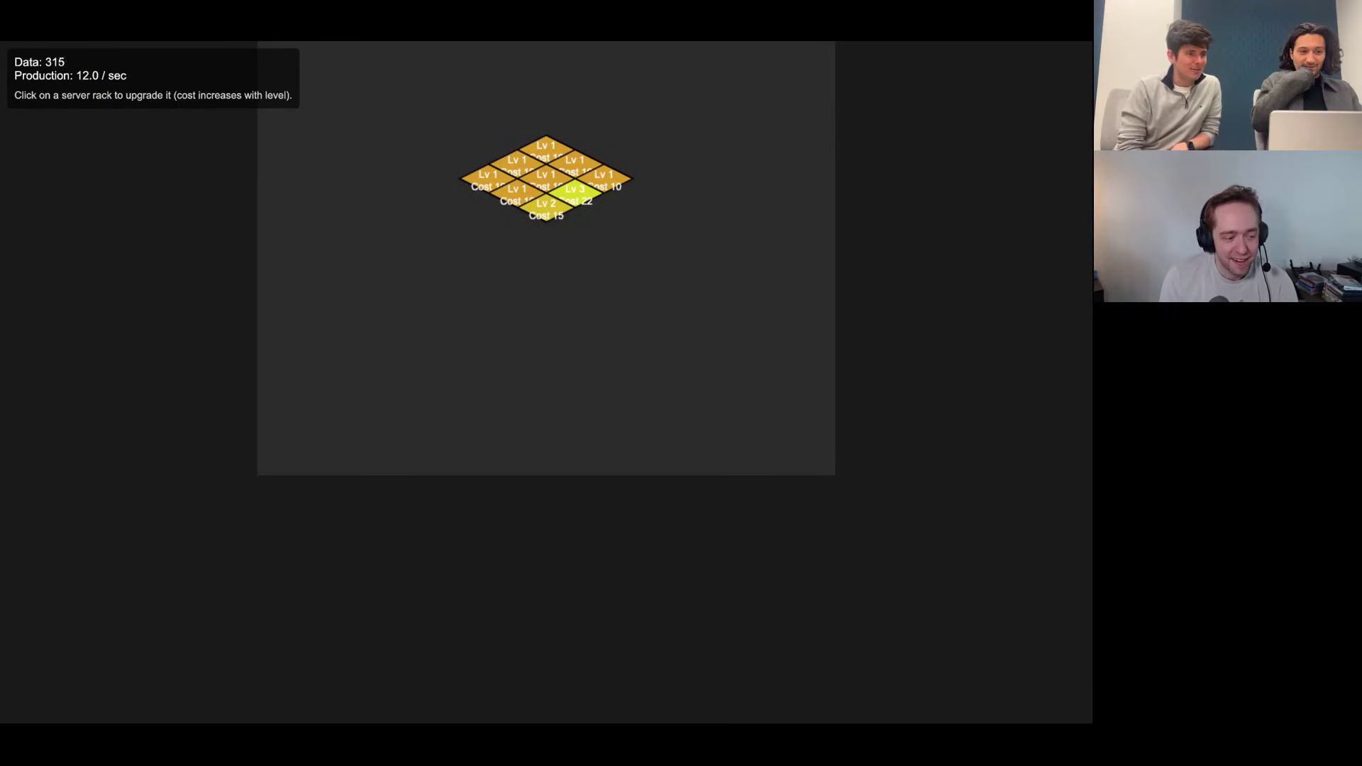
click(604, 177)
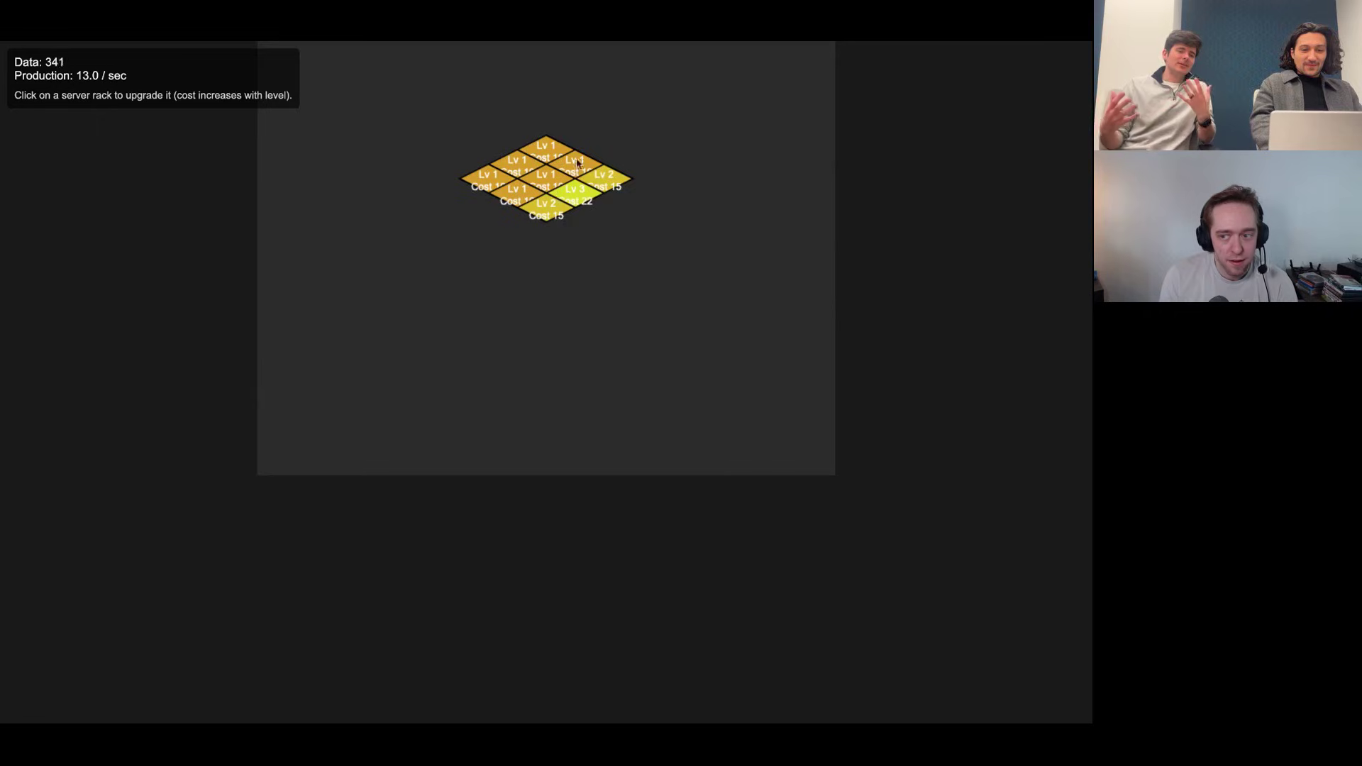
click(606, 181)
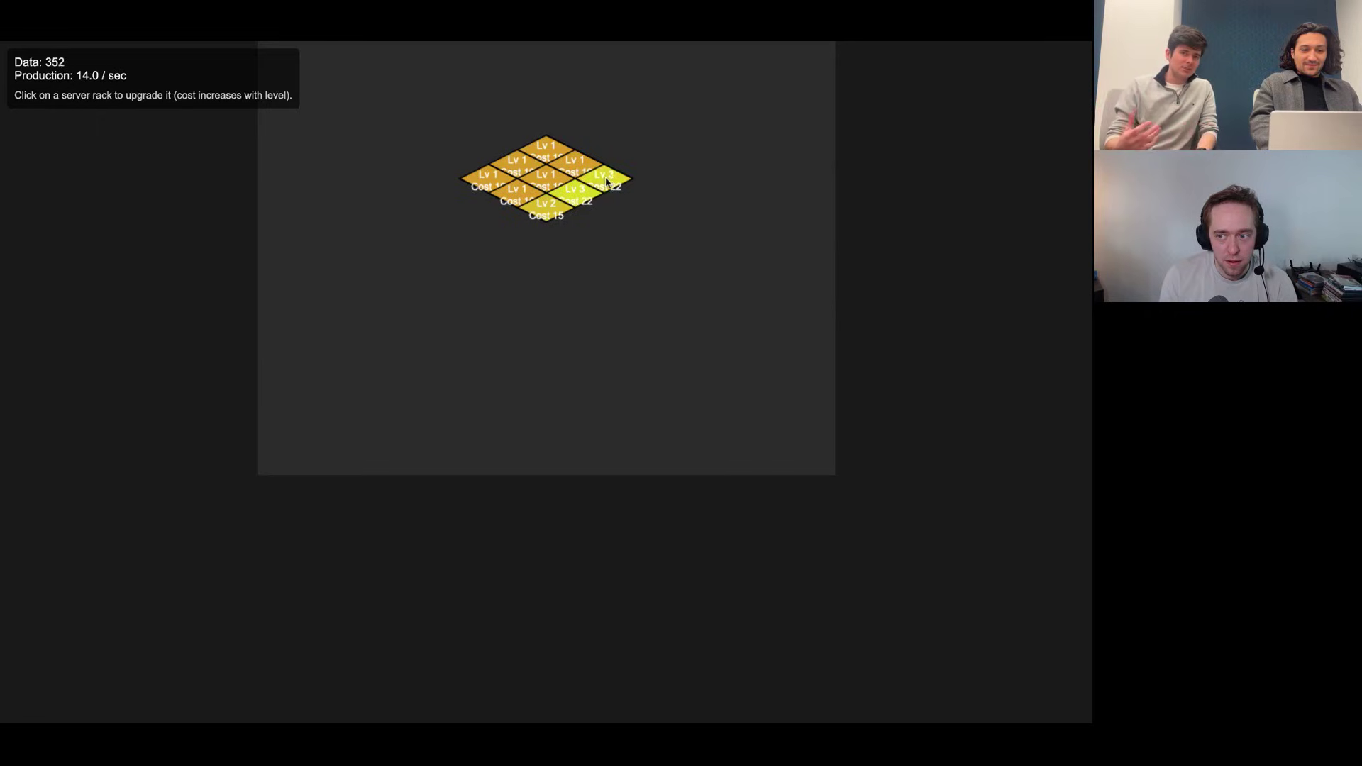
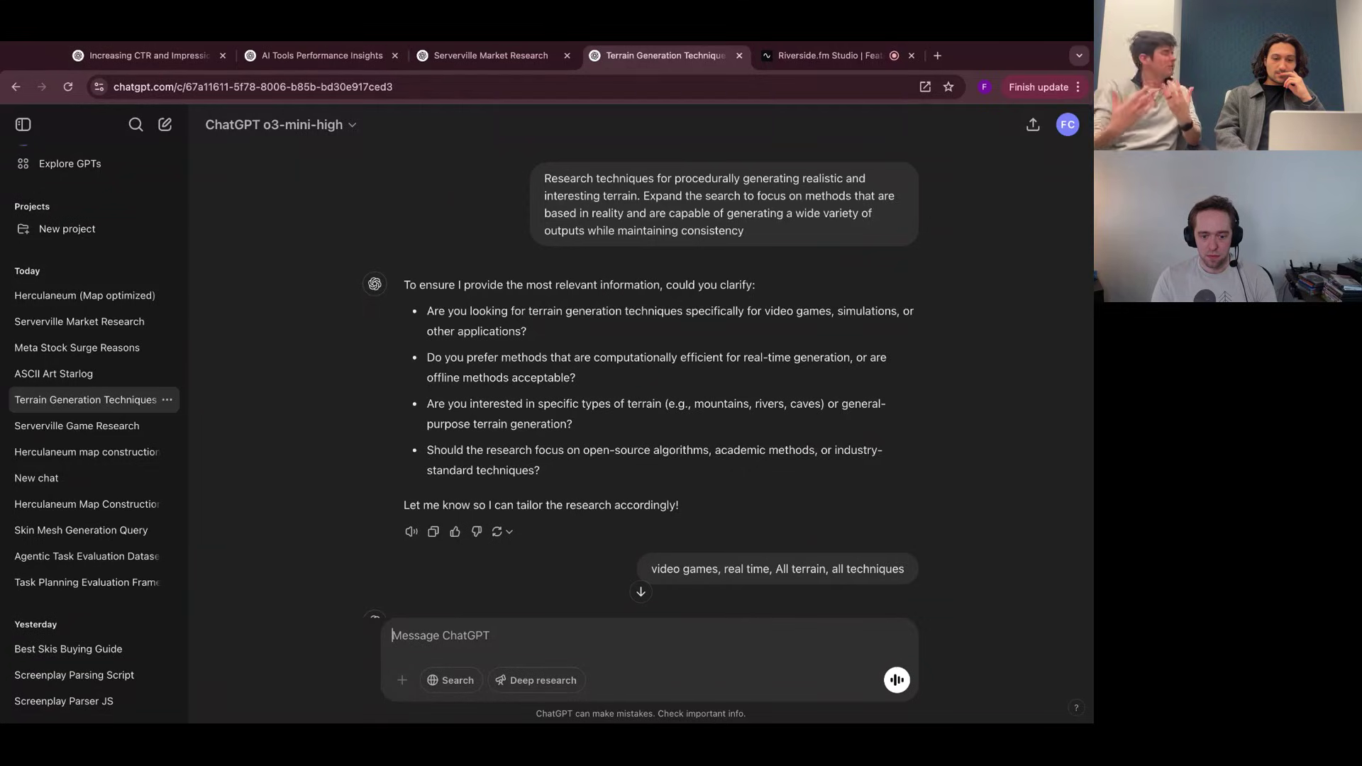
Examine the procedural terrain generation report, covering noise-based methods, fractal algorithms, machine learning approaches and hybrid methods.
scroll(690, 373, down, 10)
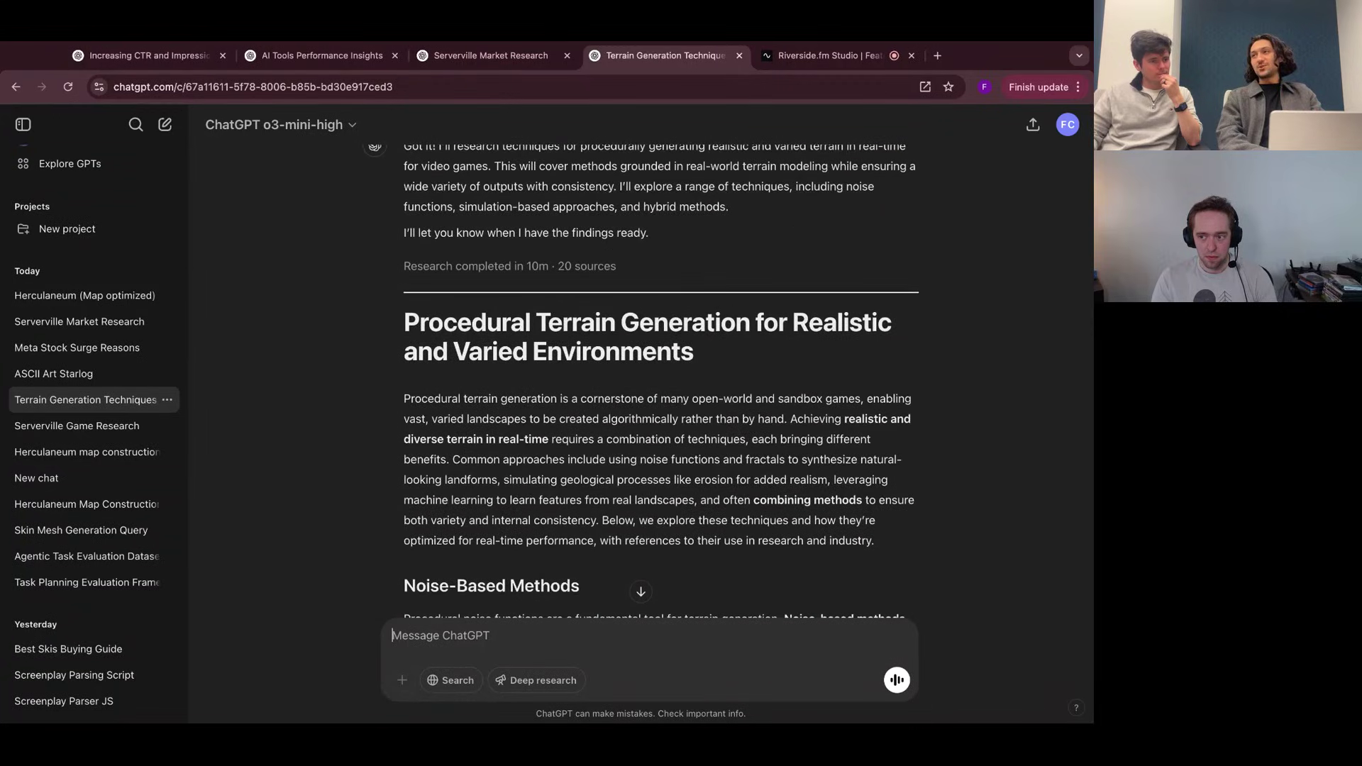
scroll(643, 381, down, 1)
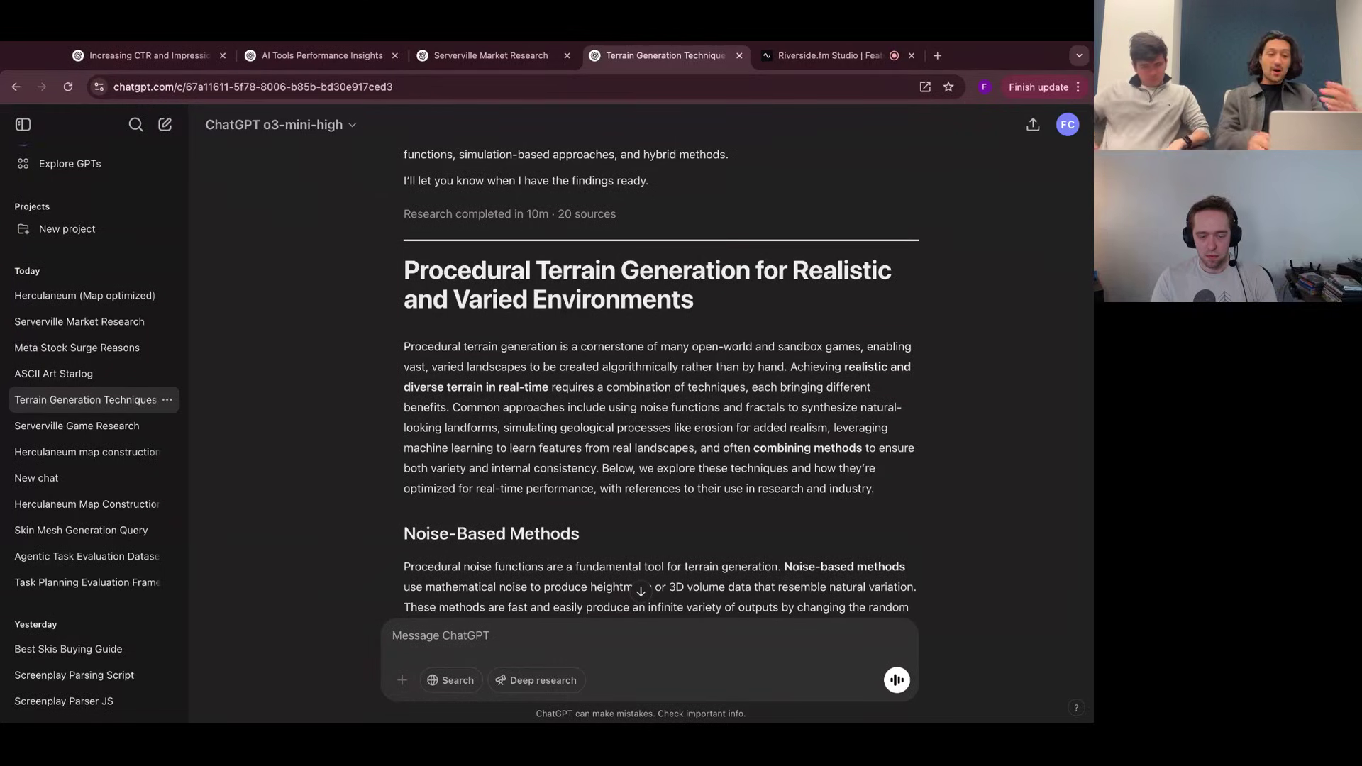
scroll(807, 461, down, 8)
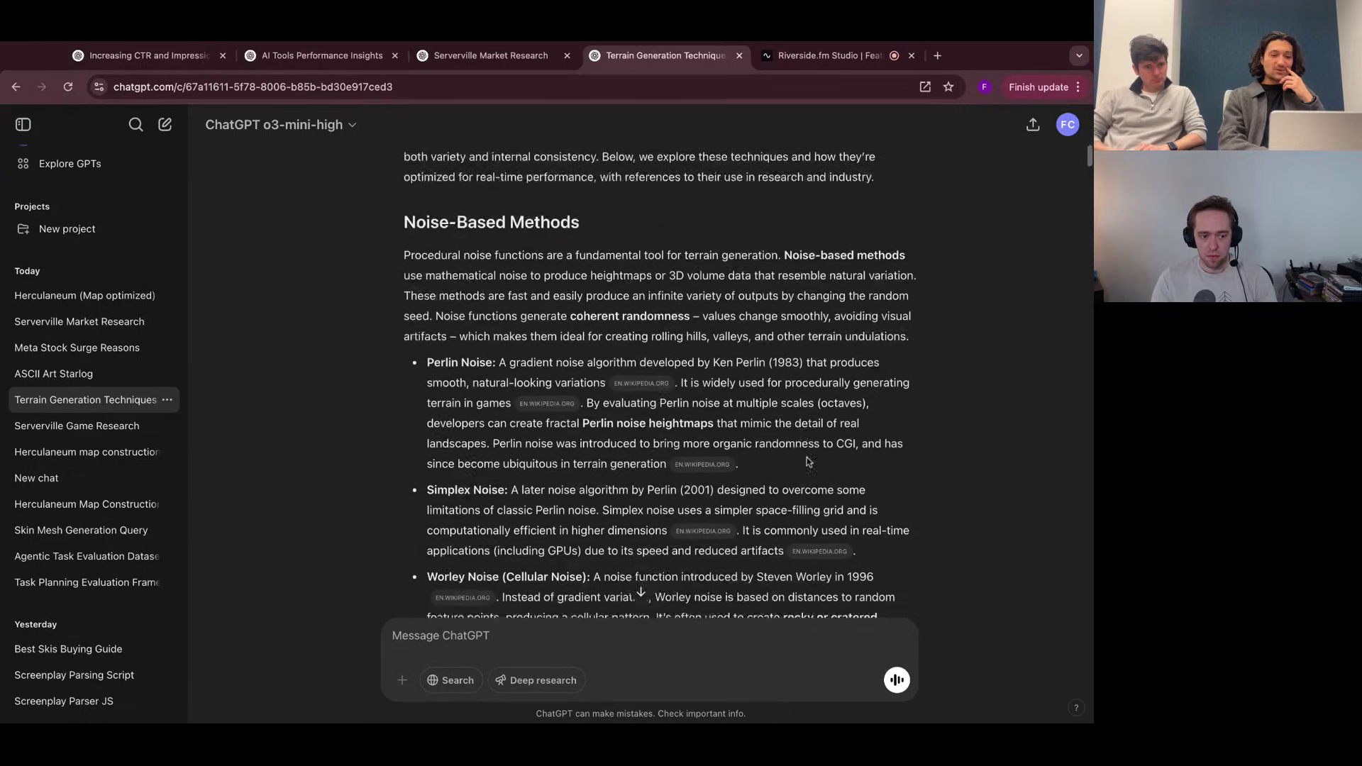
scroll(660, 383, down, 5)
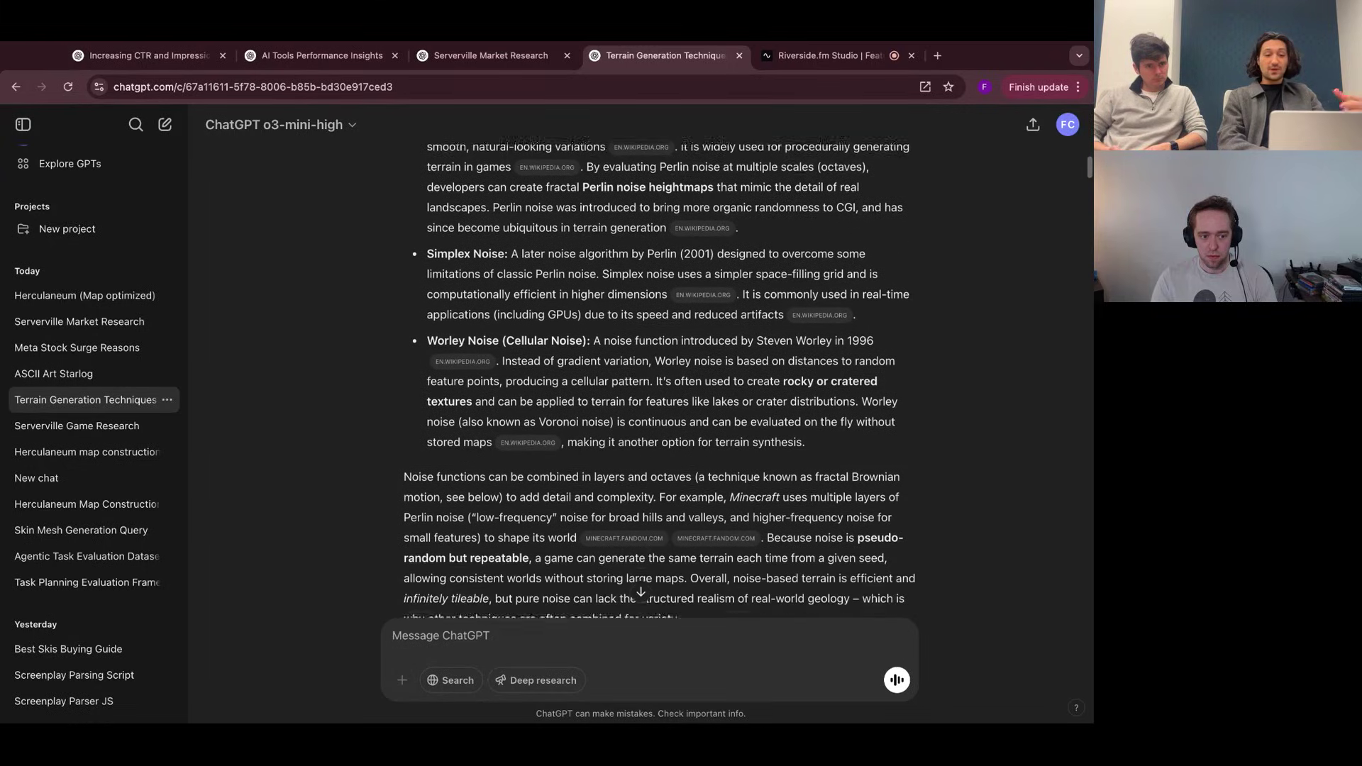
scroll(660, 383, down, 9)
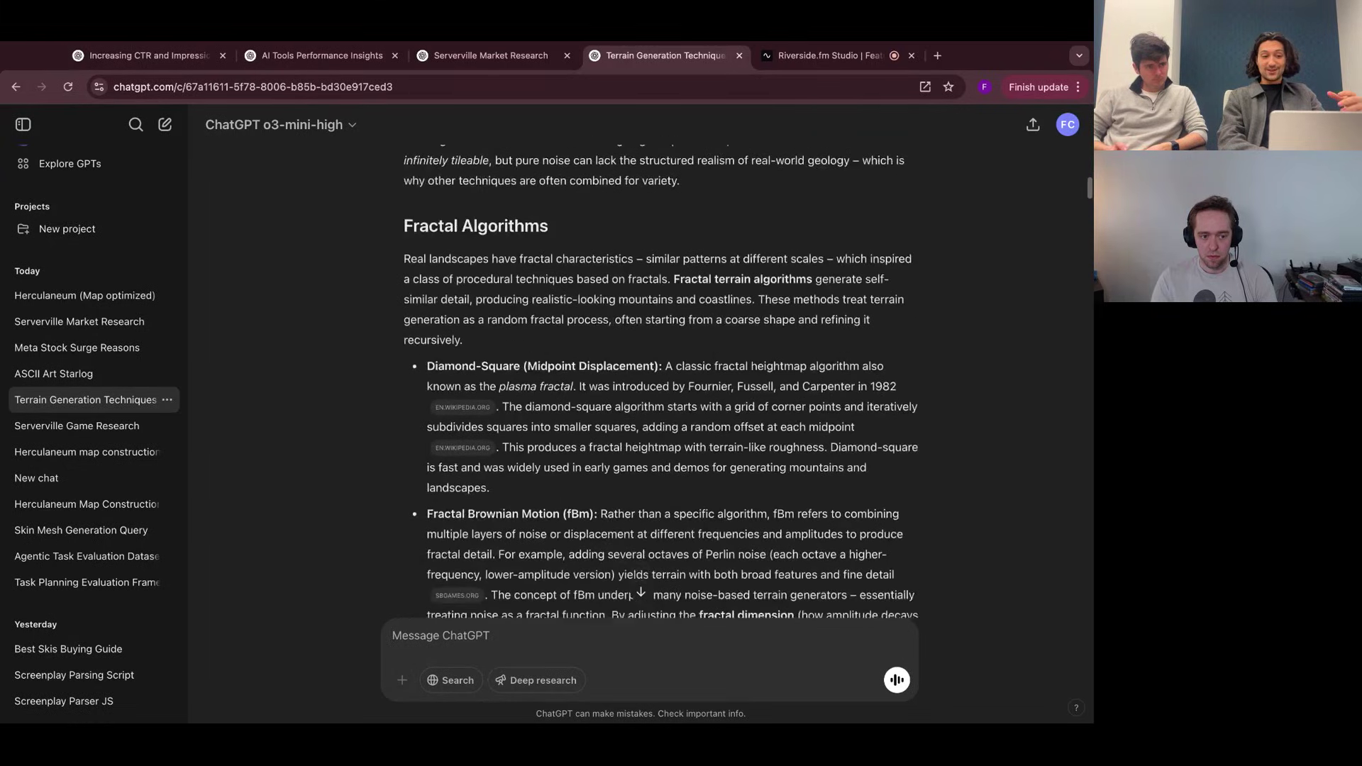
scroll(659, 383, down, 13)
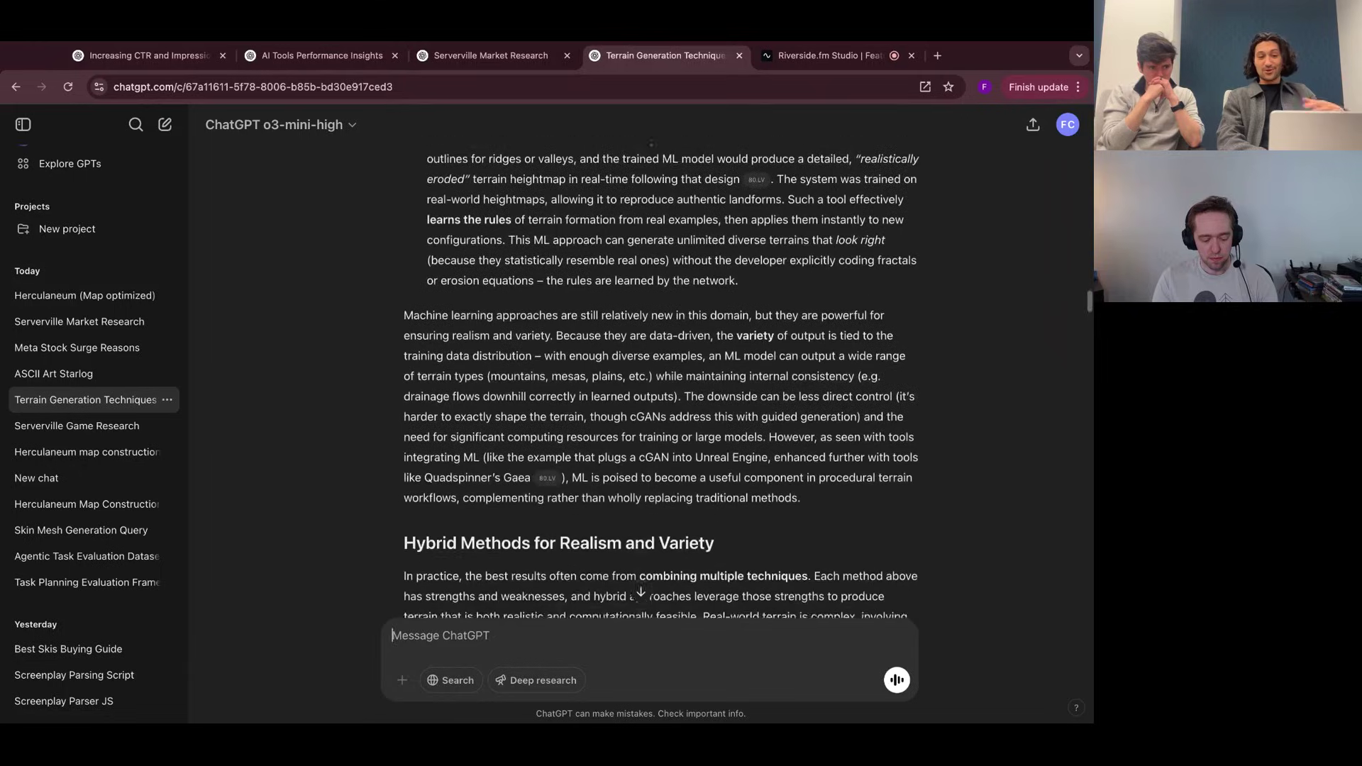
scroll(661, 379, down, 1)
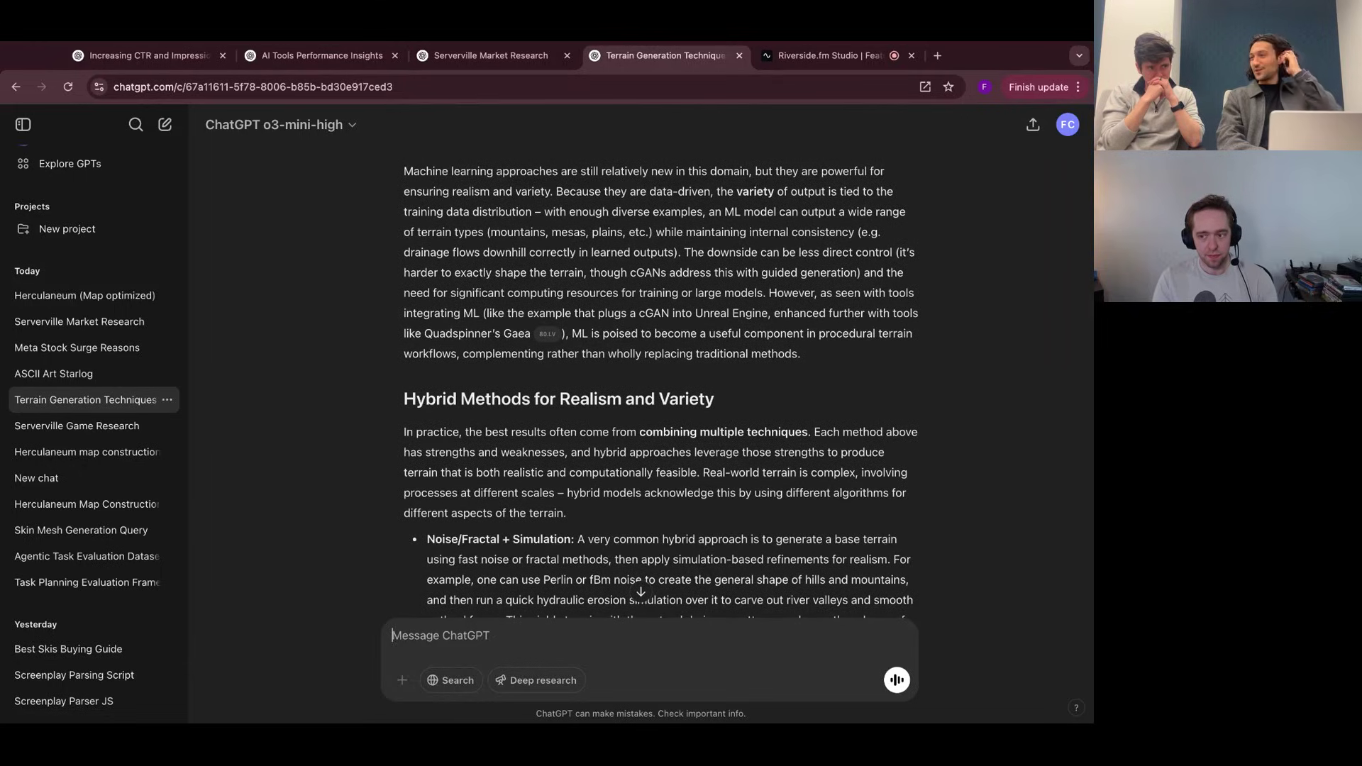
scroll(660, 380, down, 10)
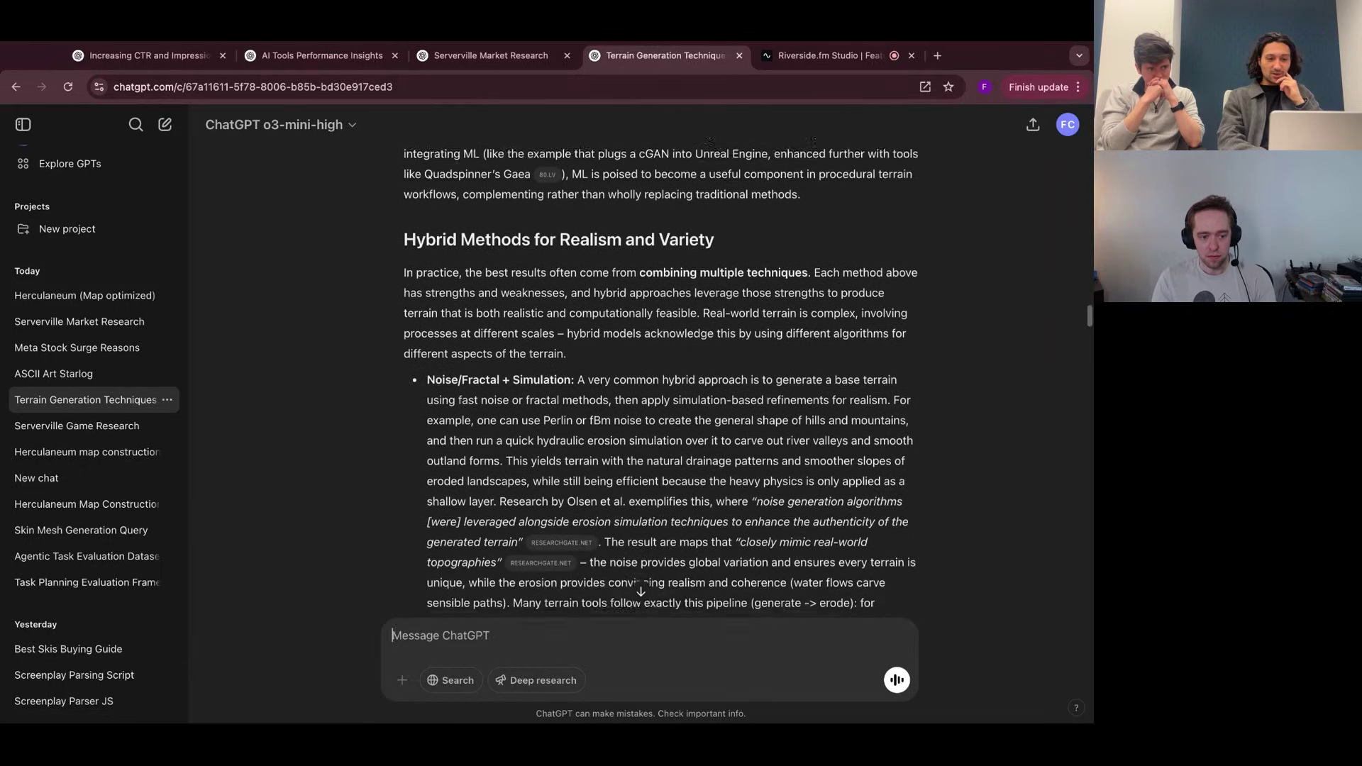
Review the rest of the terrain generation report, covering hybrid methods, real-time optimization, game examples and tools, through to its references.
scroll(660, 379, down, 6)
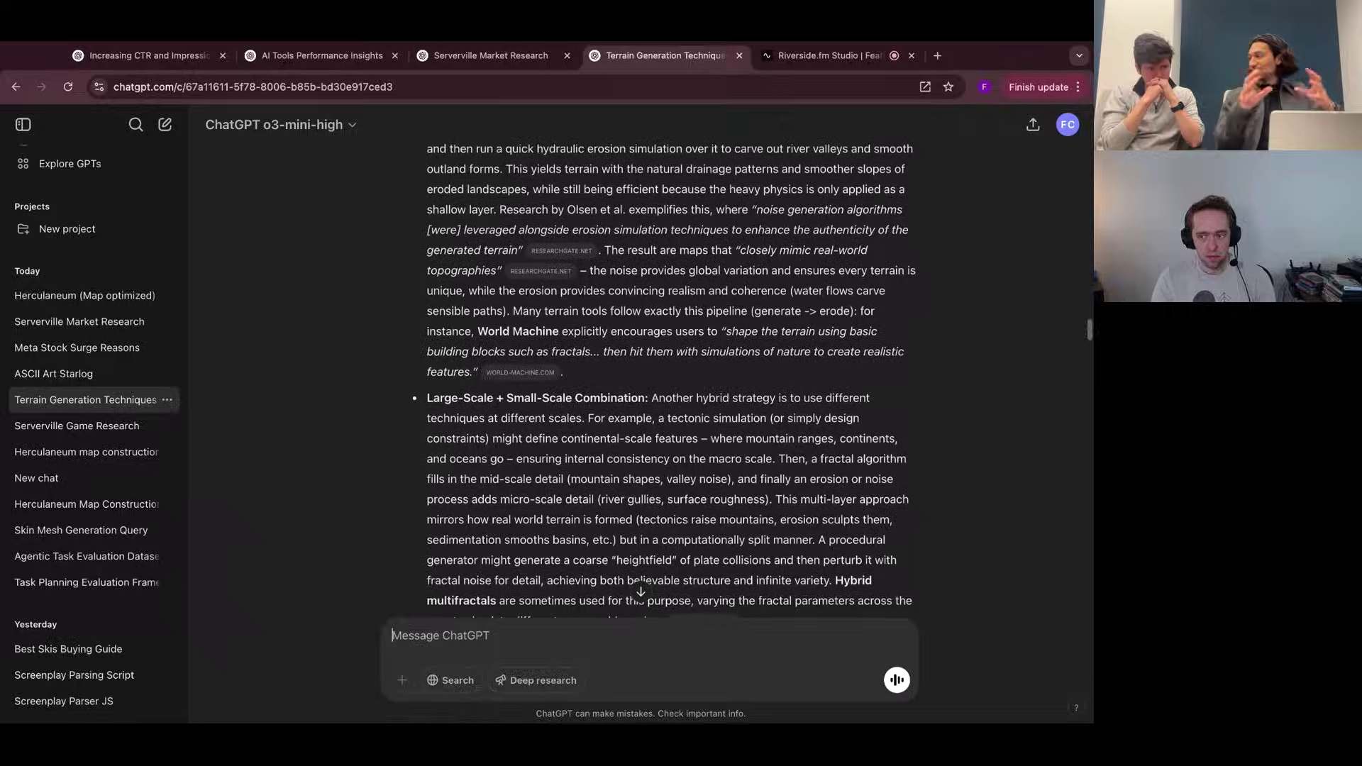
scroll(660, 380, down, 20)
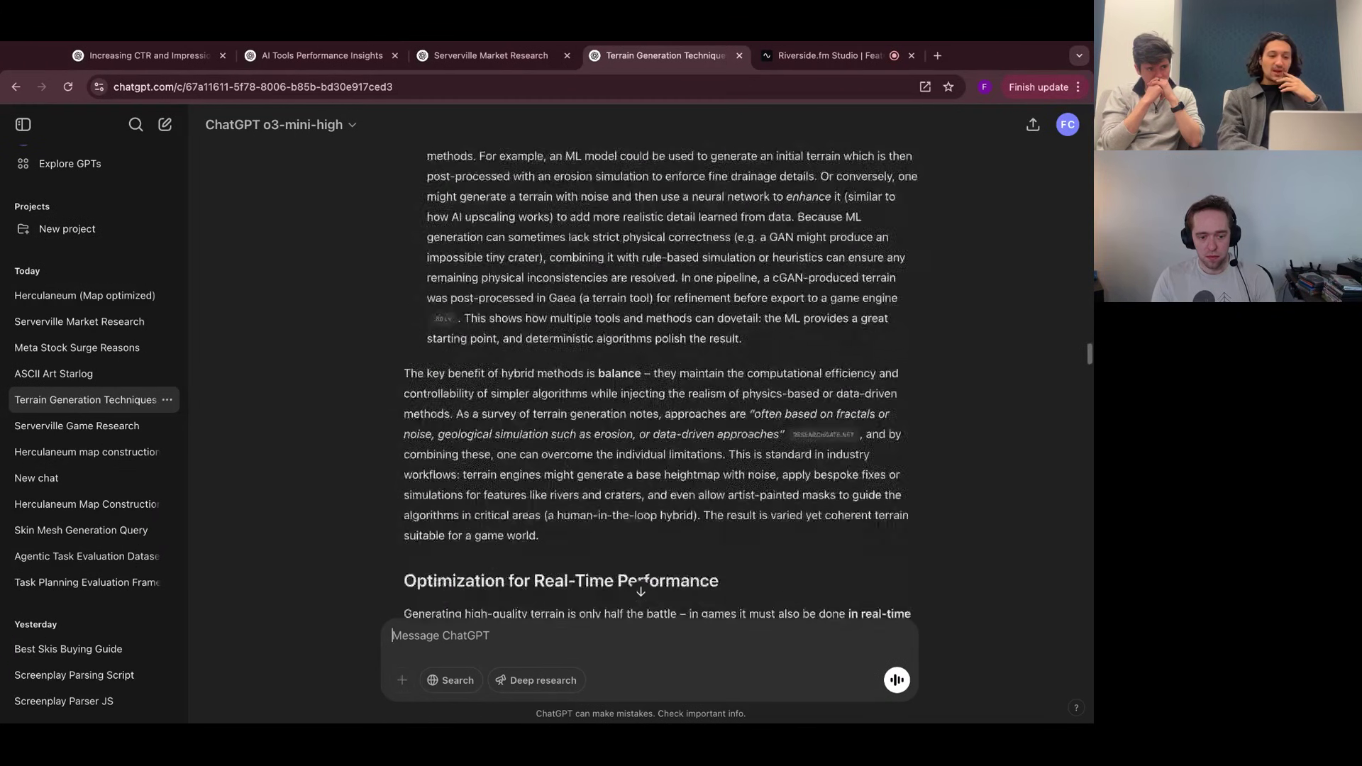
scroll(661, 379, down, 4)
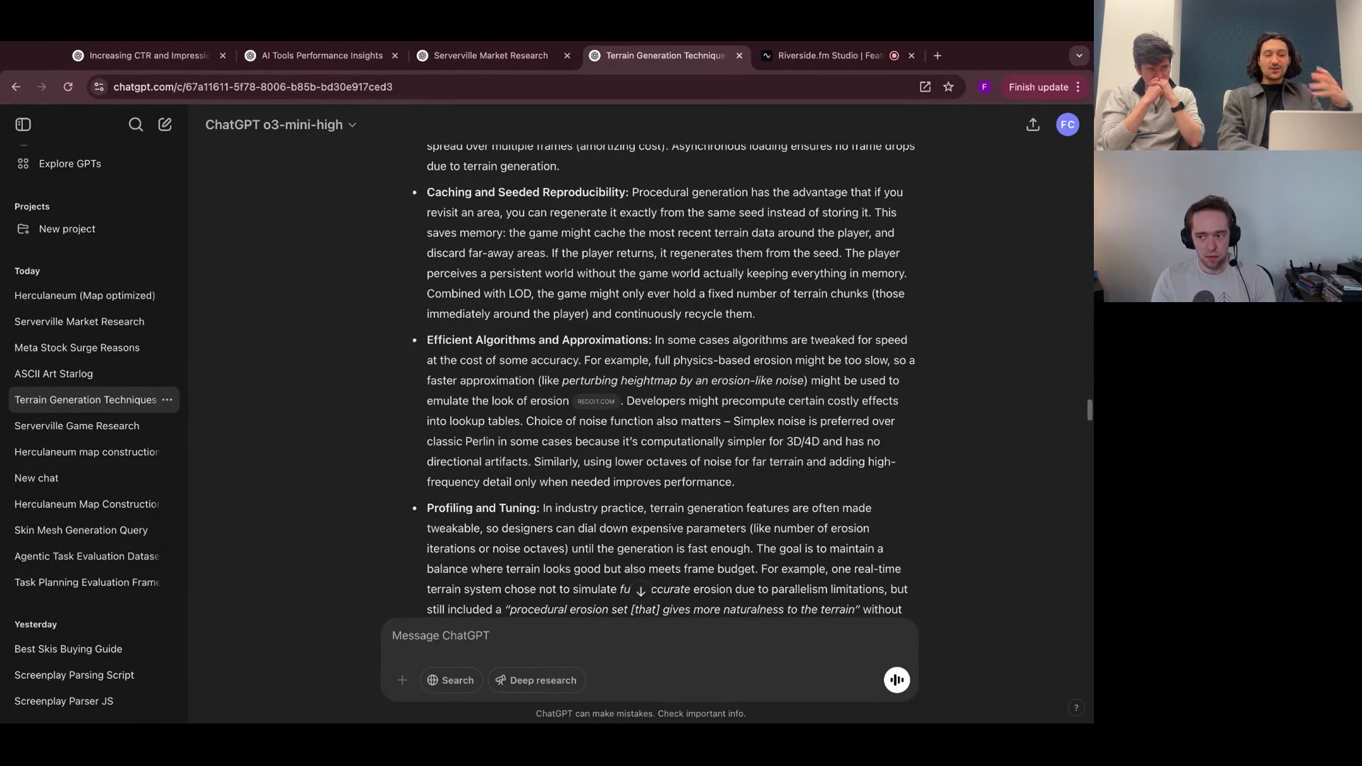
scroll(660, 379, down, 1)
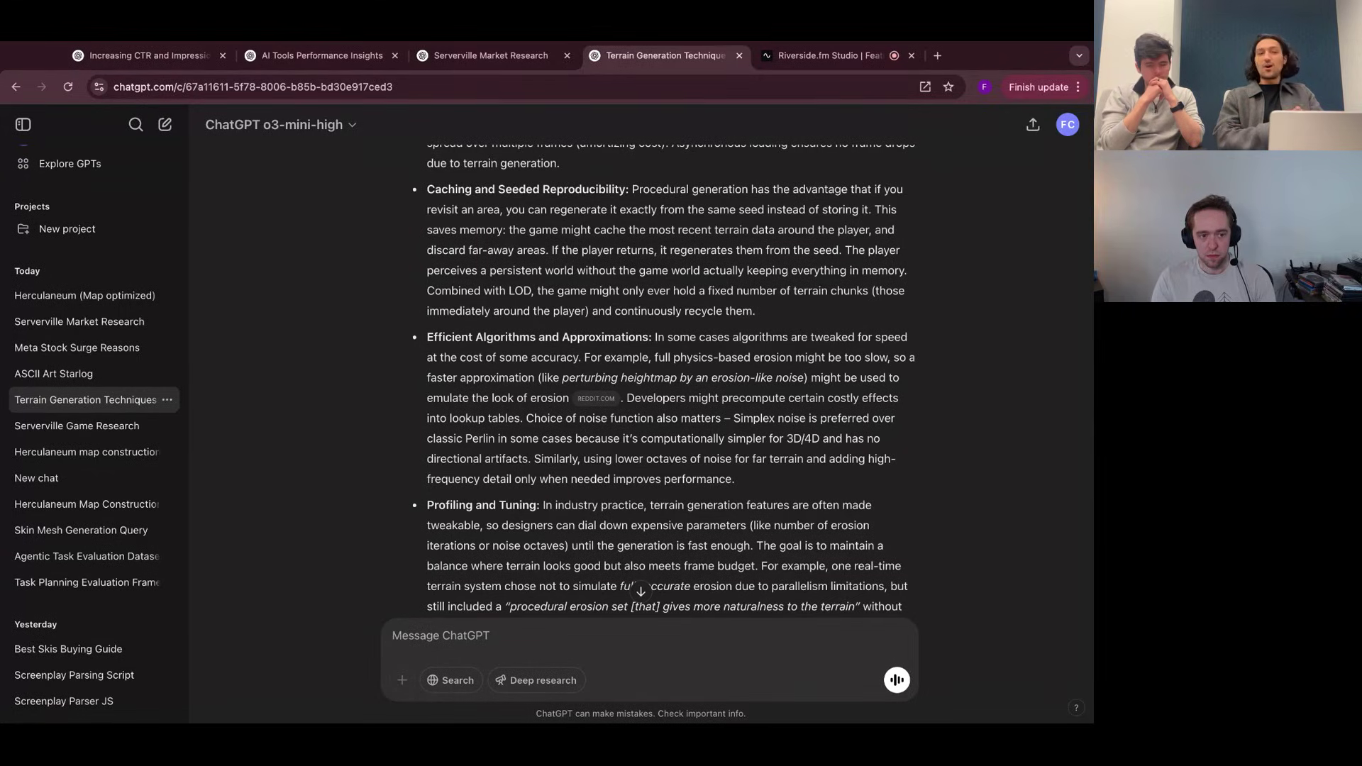
scroll(660, 380, down, 20)
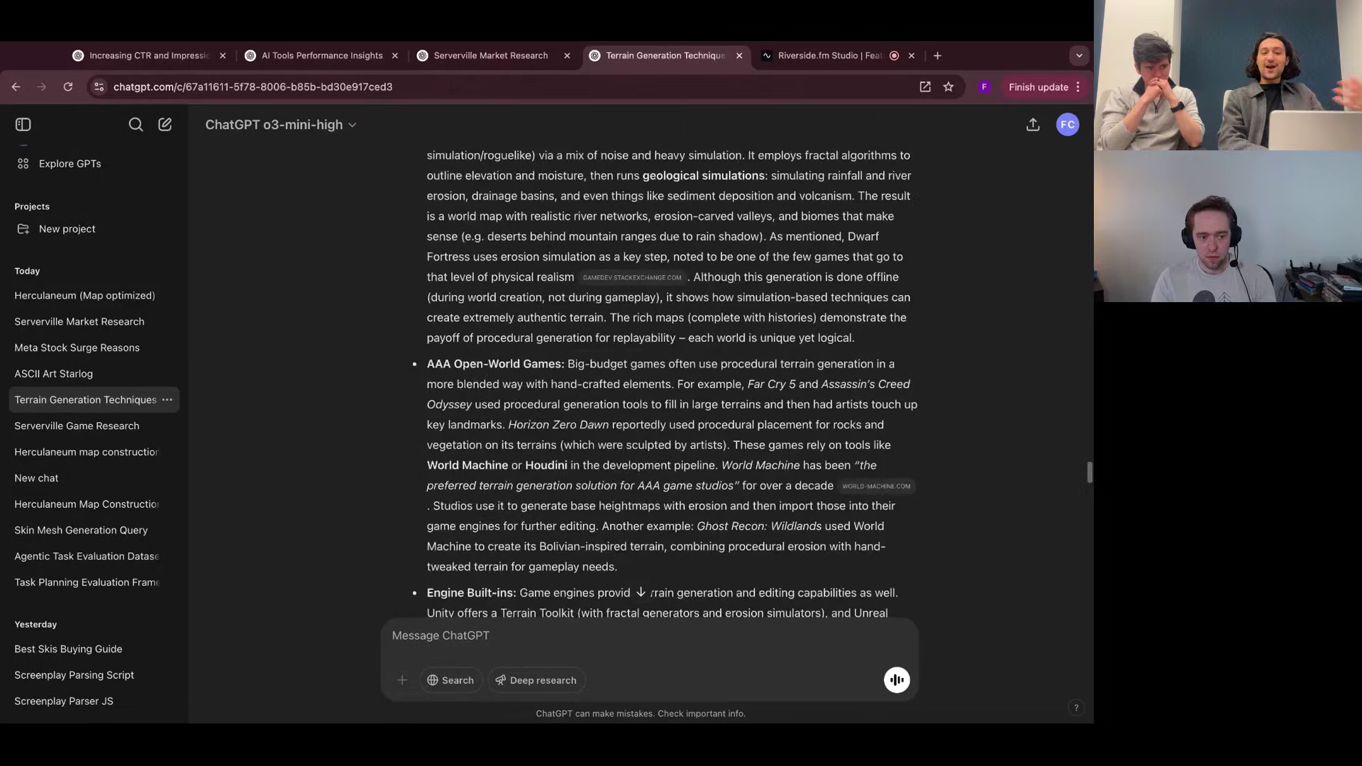
scroll(660, 380, down, 15)
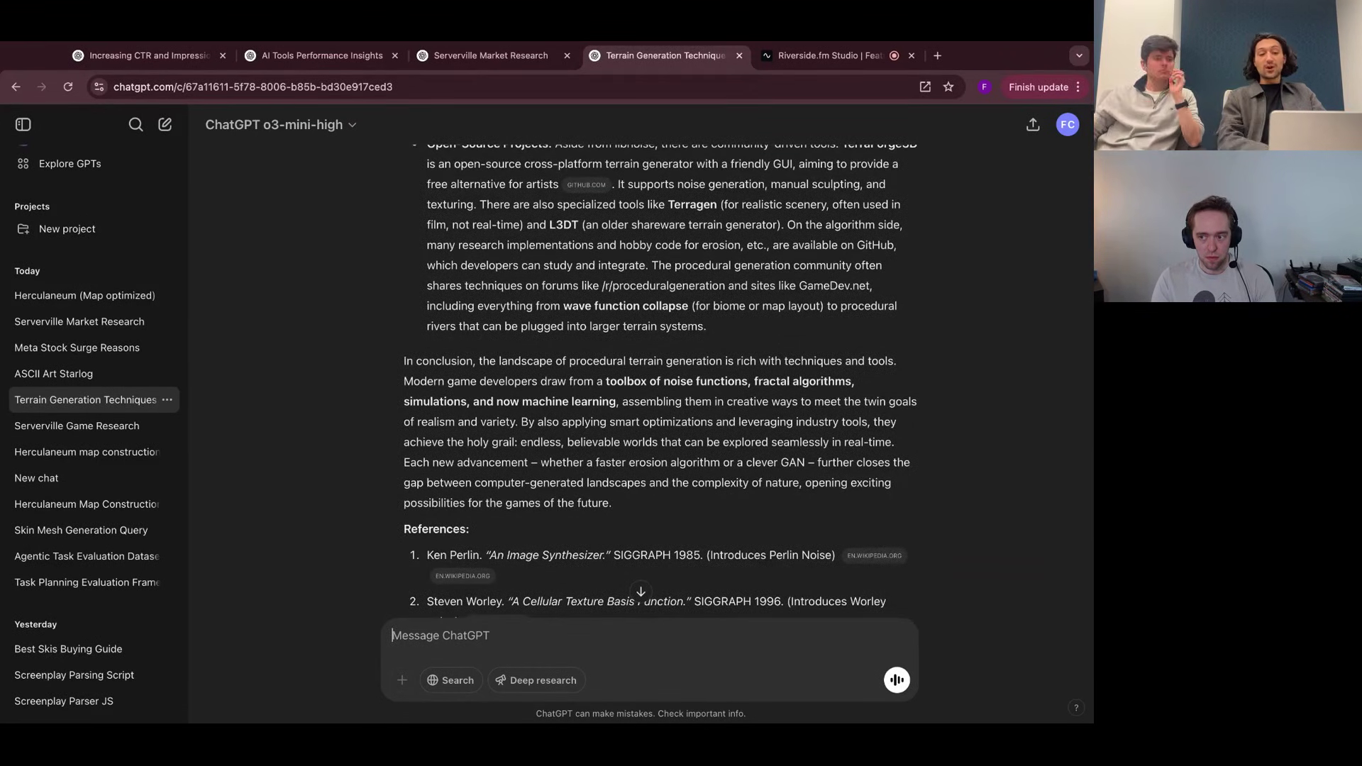
scroll(660, 382, down, 10)
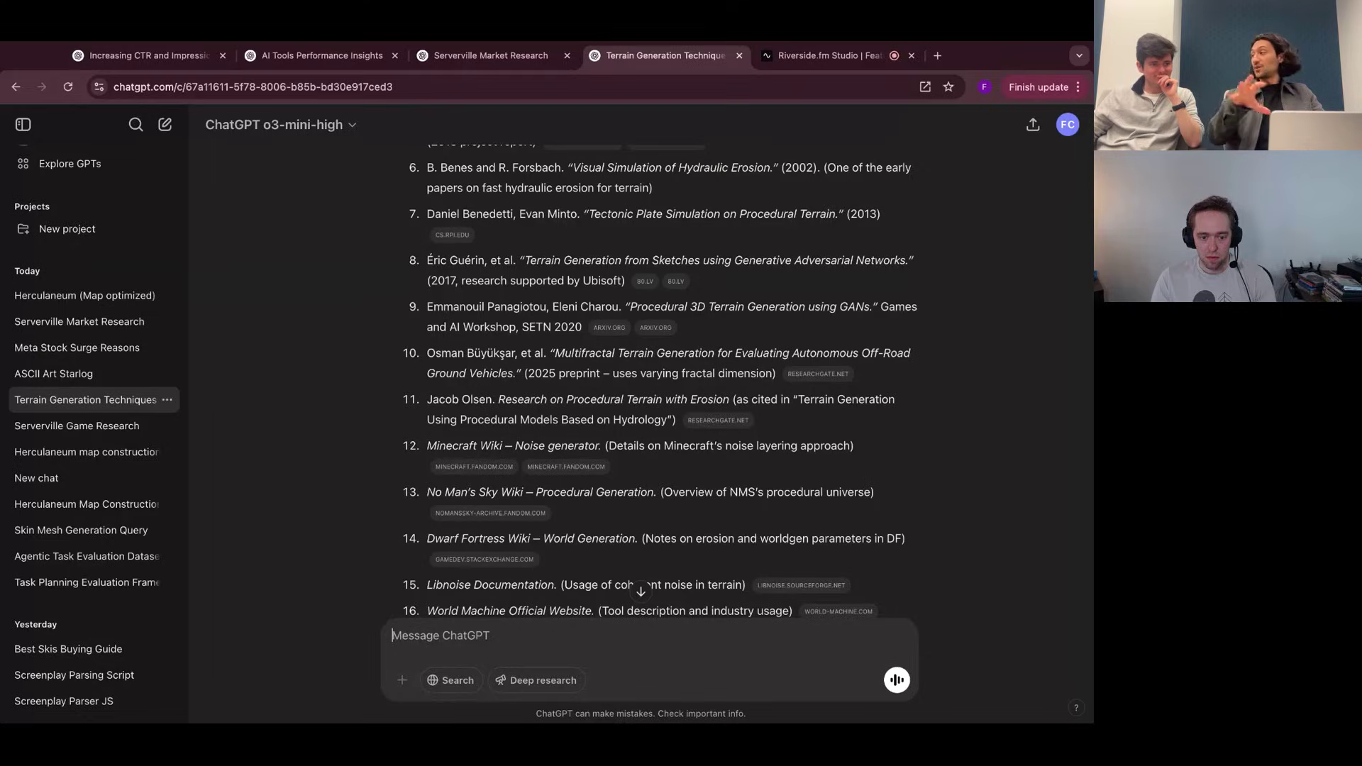
Examine the o3-mini-high reply on generating full 3D planets, including the tectonic framework parameters and fractal noise refinement.
scroll(660, 382, up, 15)
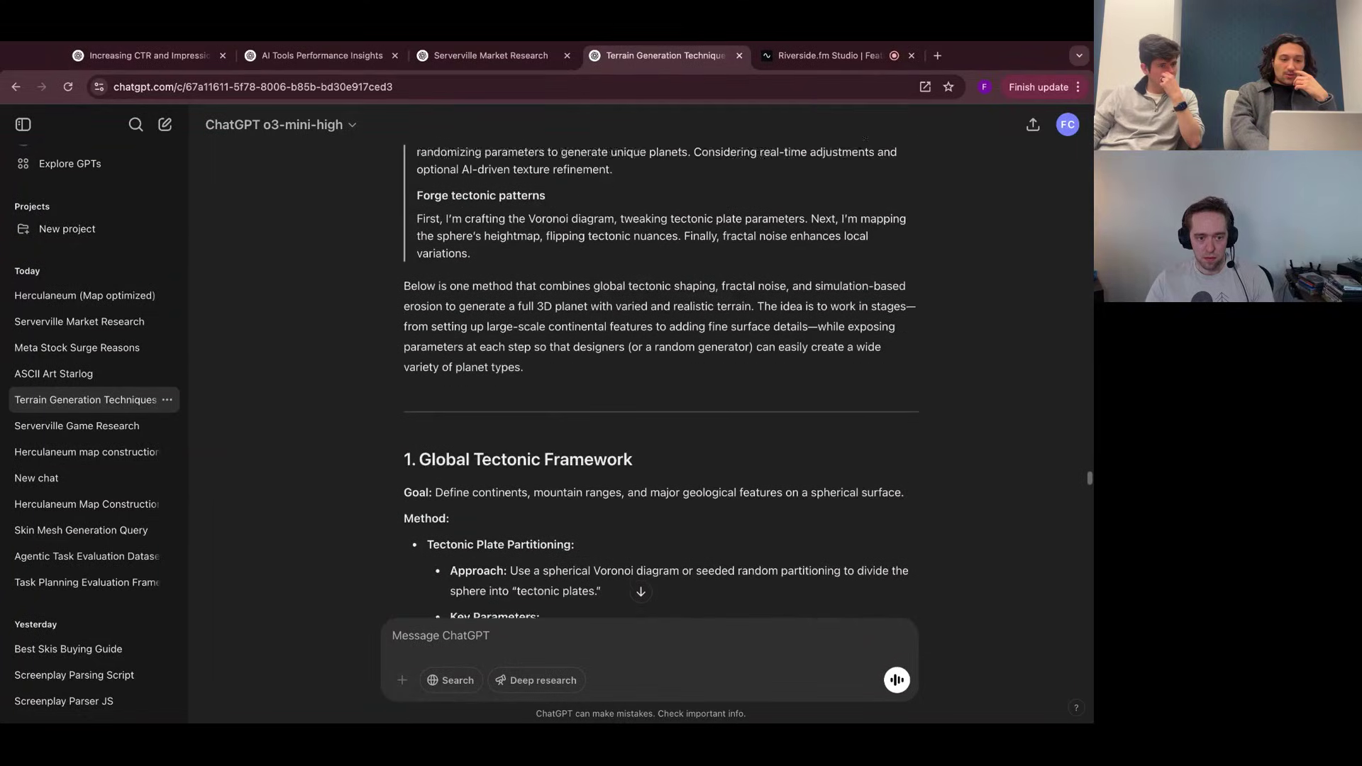
scroll(661, 366, down, 5)
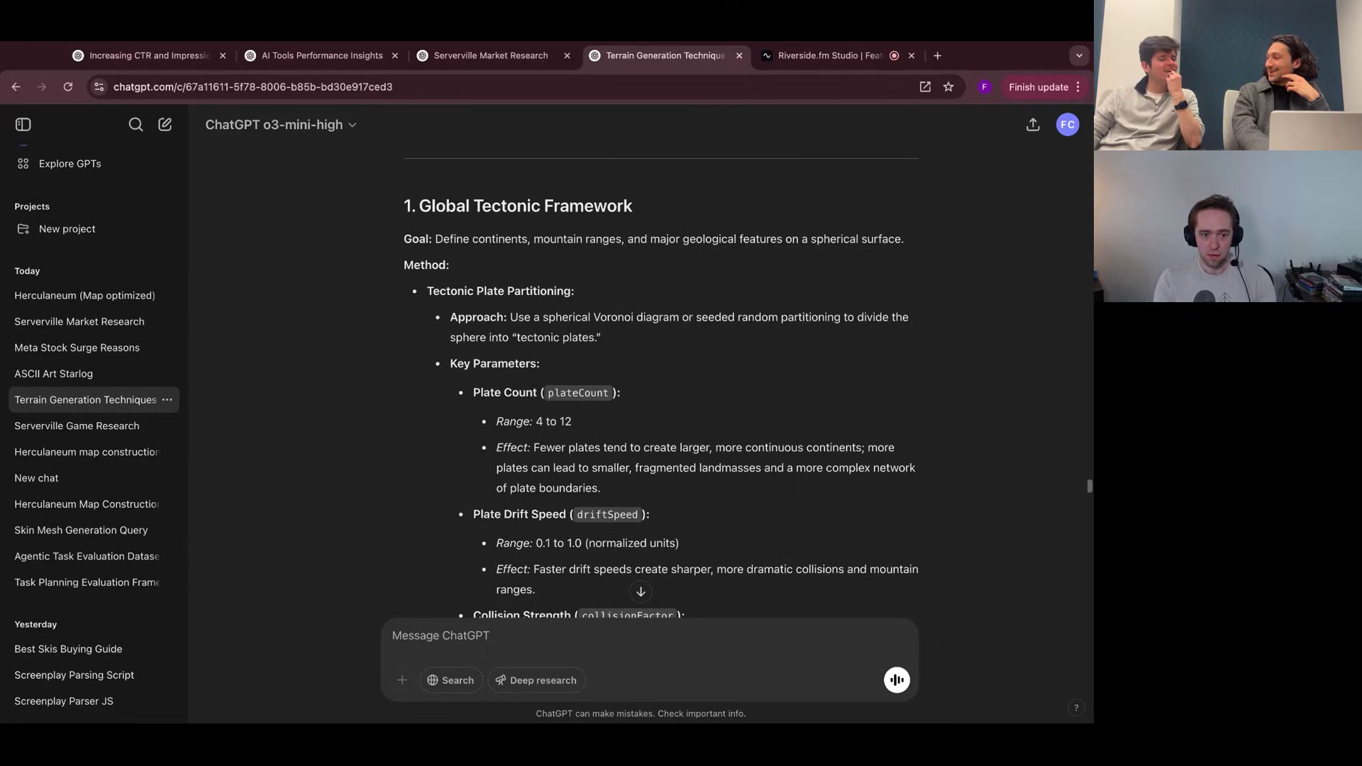
scroll(660, 383, down, 1)
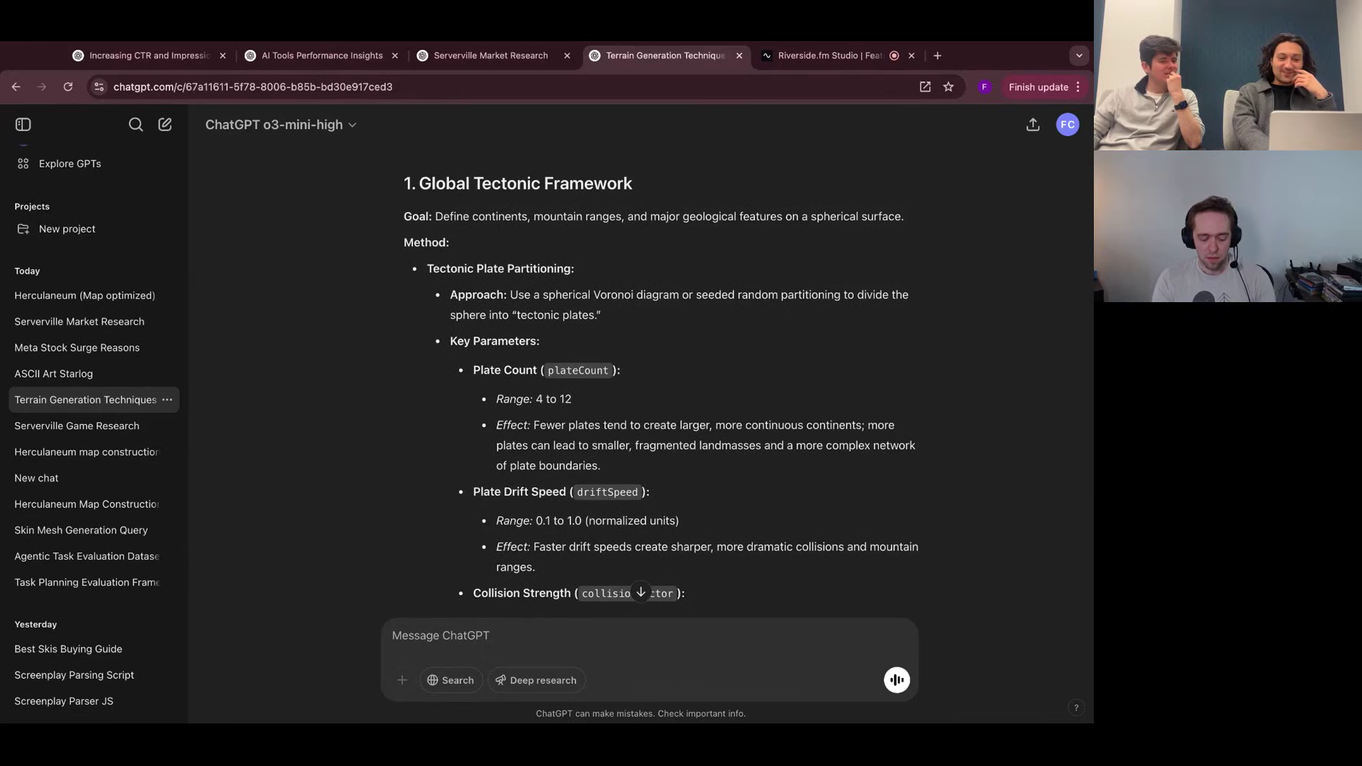
scroll(660, 383, down, 6)
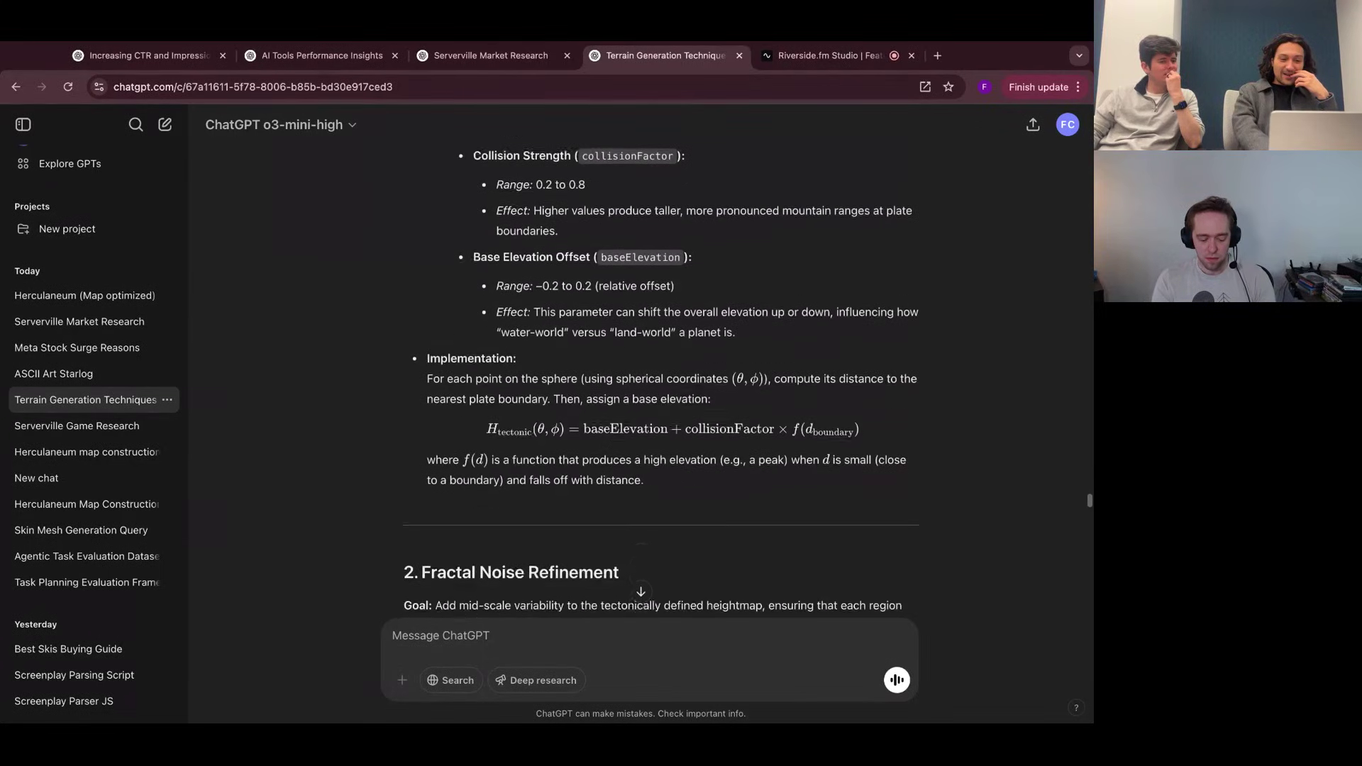
scroll(514, 221, down, 3)
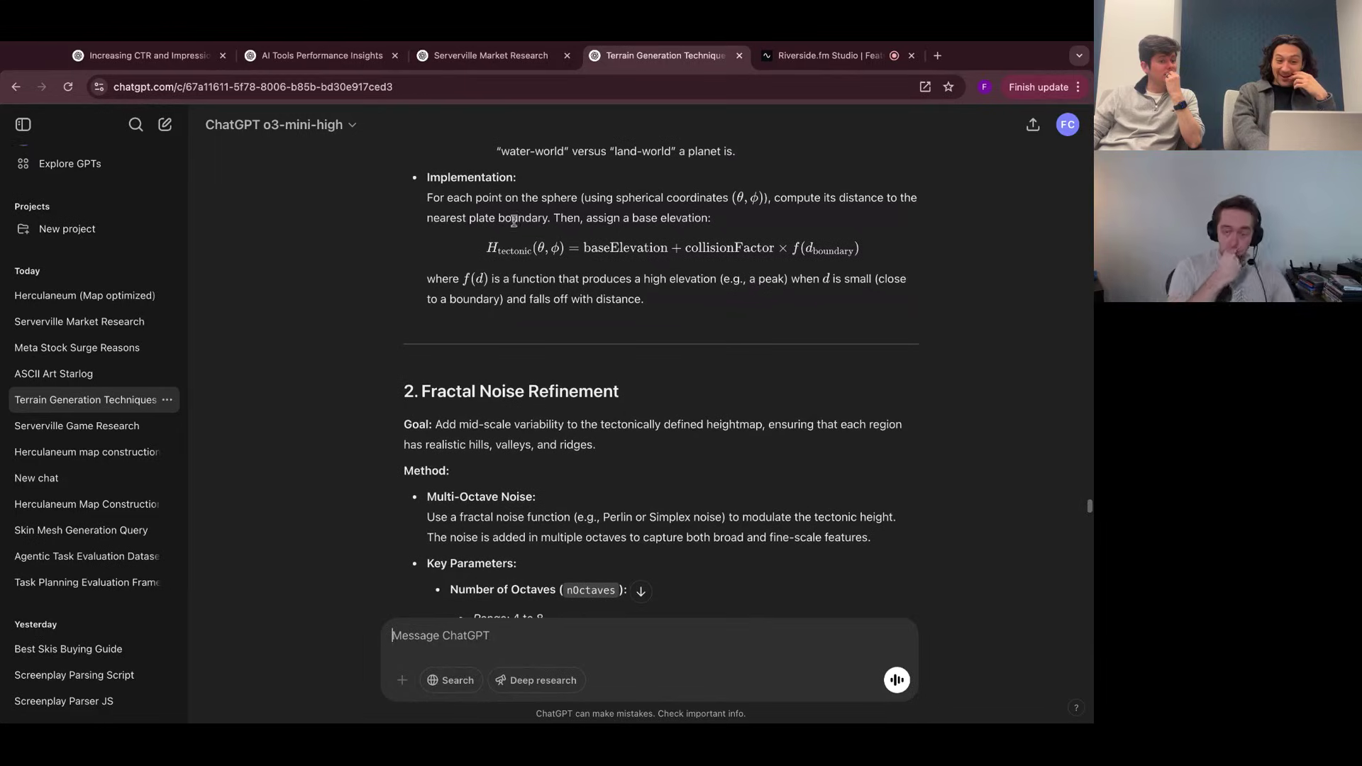
scroll(586, 295, down, 15)
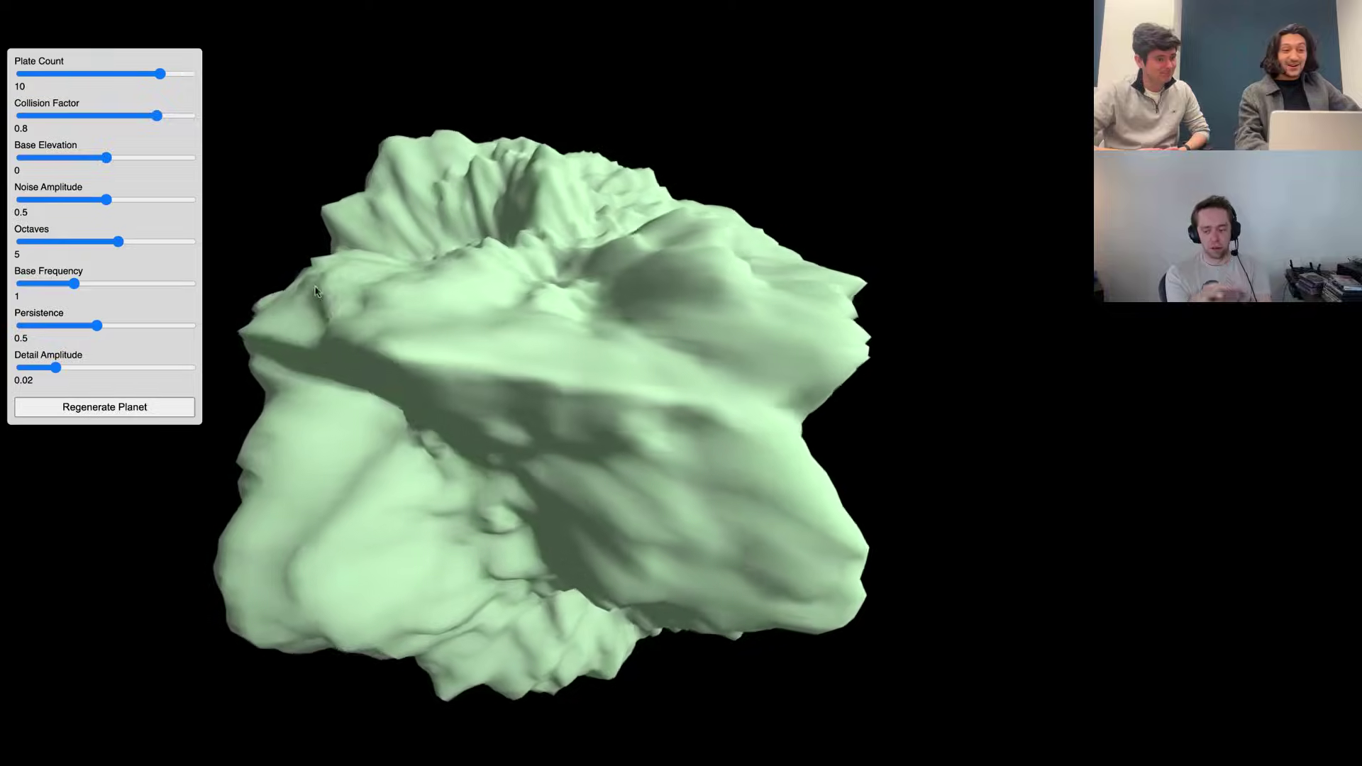
In the 3D planet generator, regenerate the planet with plate count 6 and try collision factors of 0.17 and 0.53.
drag(160, 74, 99, 73)
click(102, 407)
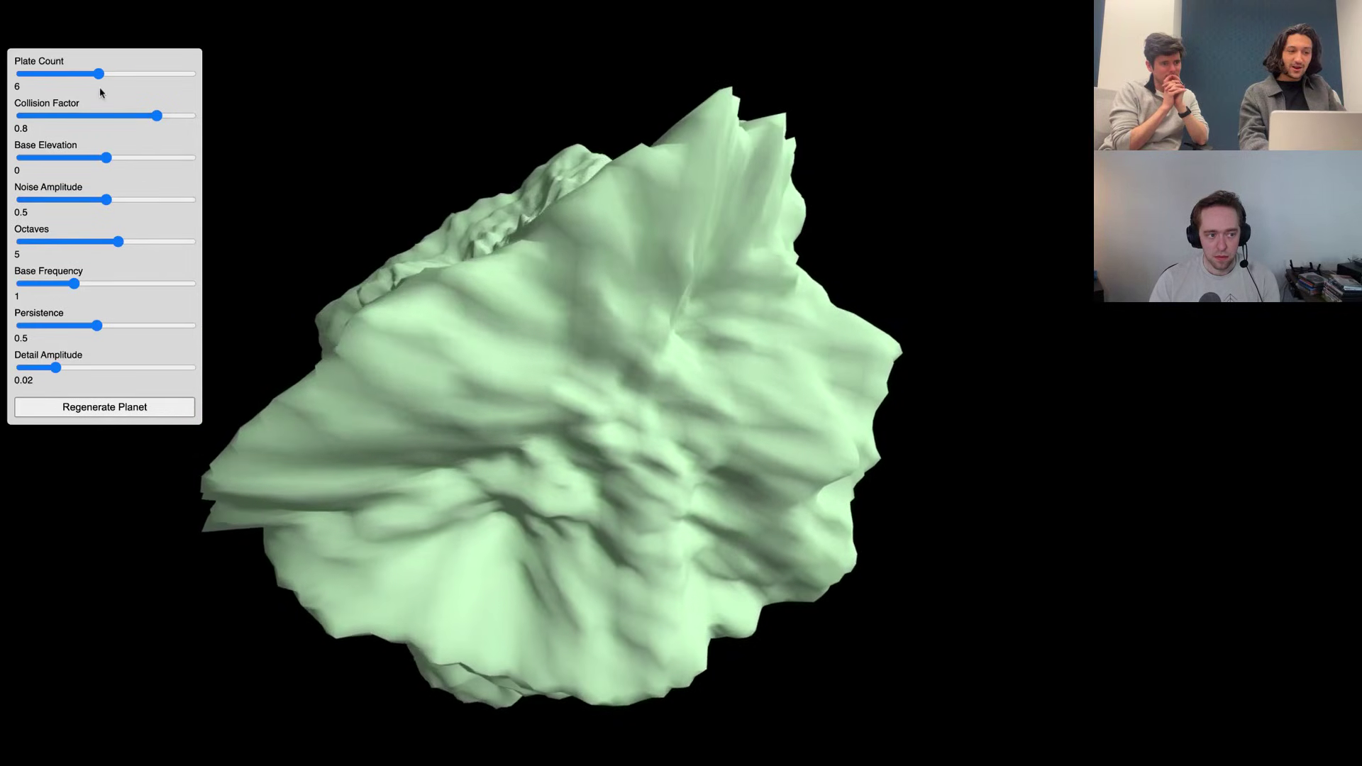
drag(153, 115, 50, 115)
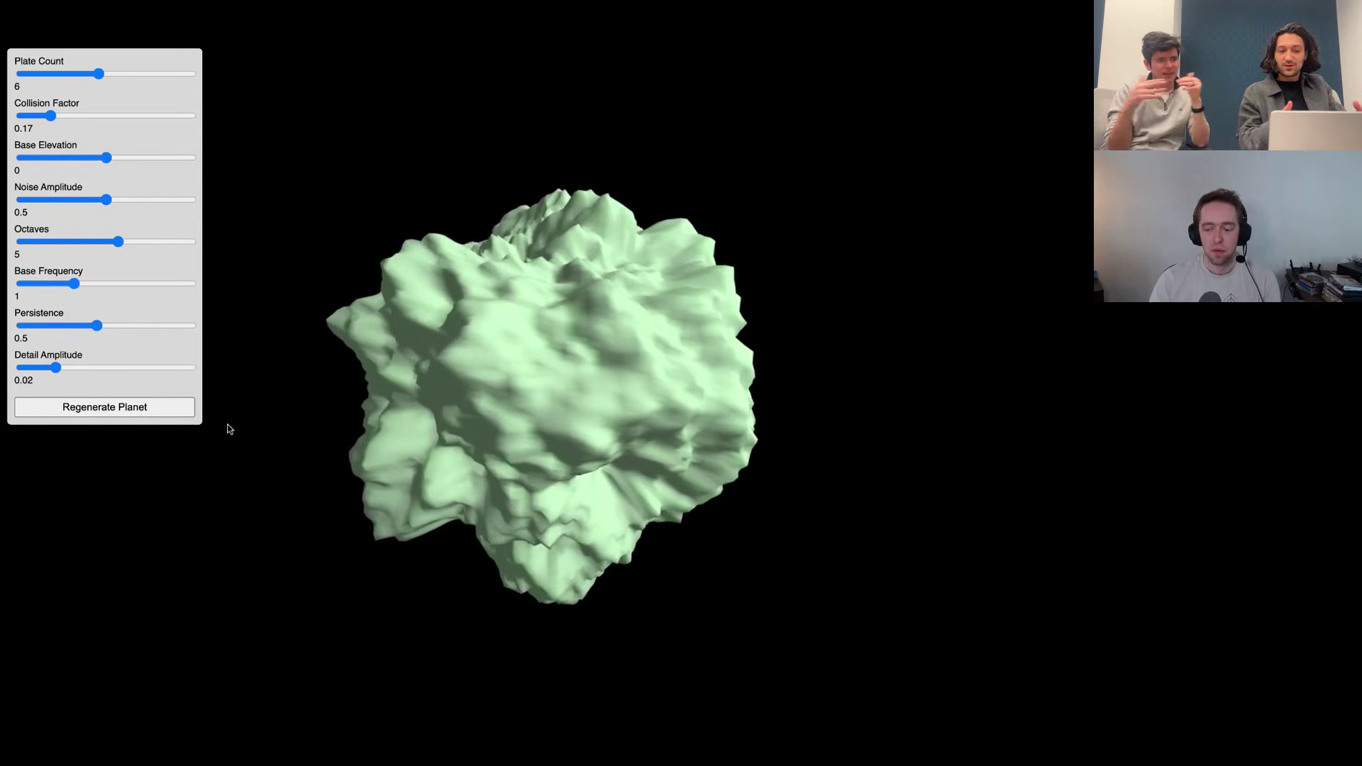
drag(50, 115, 112, 115)
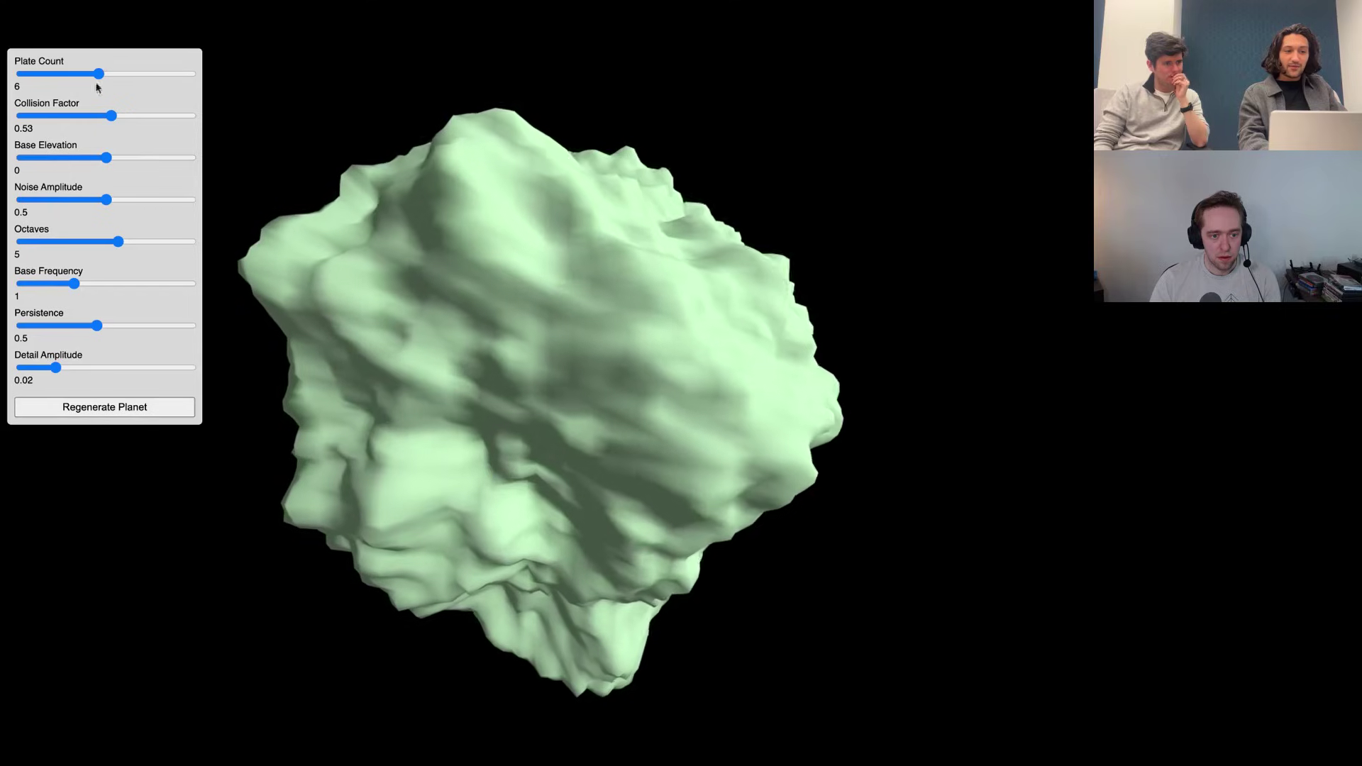
Set the plate count to 2 and regenerate the planet.
key(Left)
key(Left)
key(Left)
key(Left)
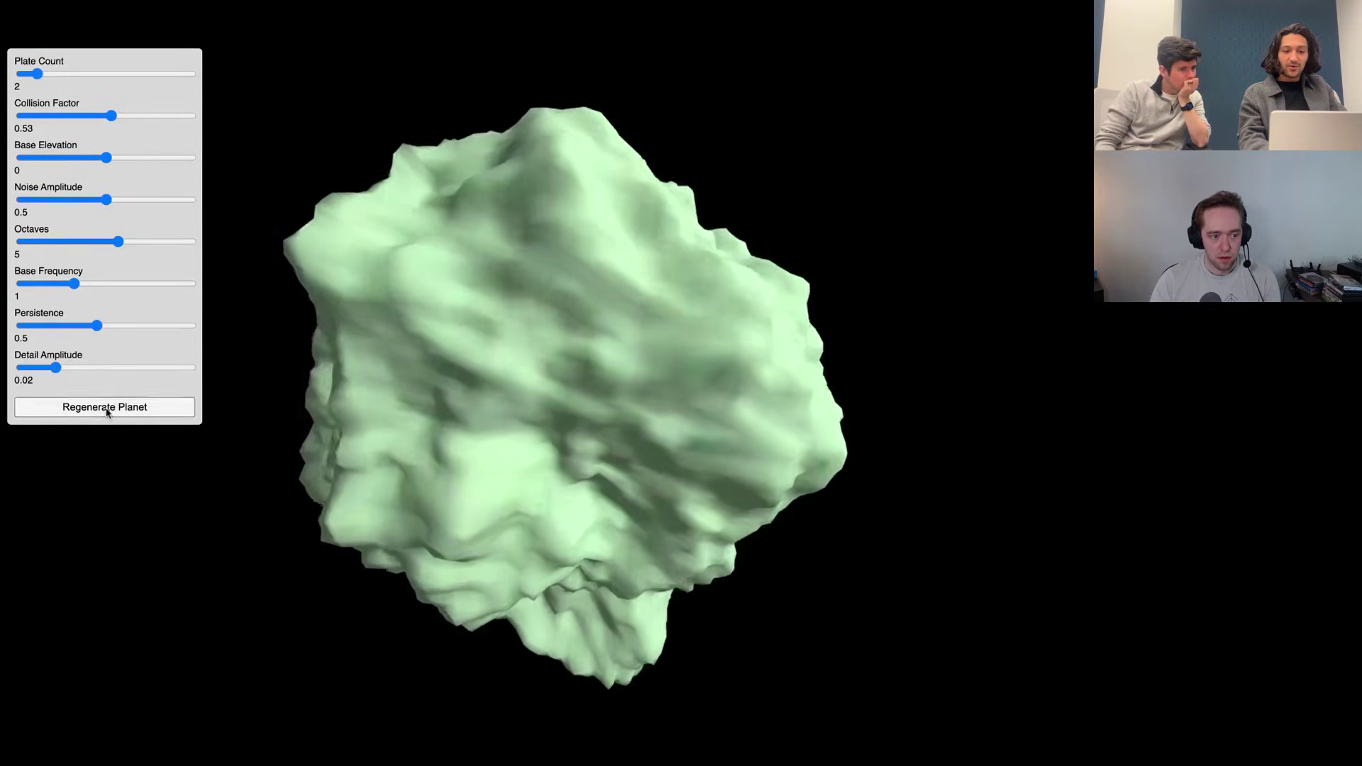
click(108, 409)
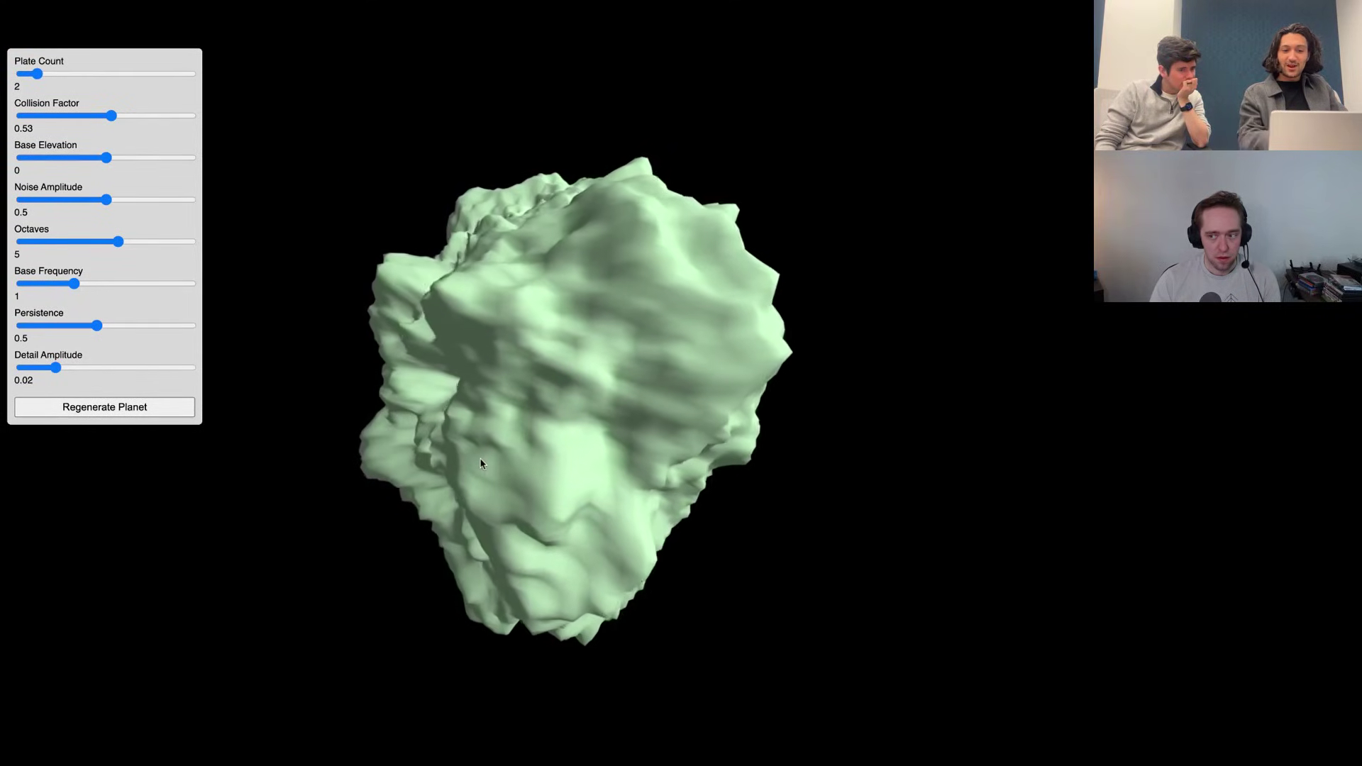
Raise the plate count to 11 and regenerate the planet.
click(147, 74)
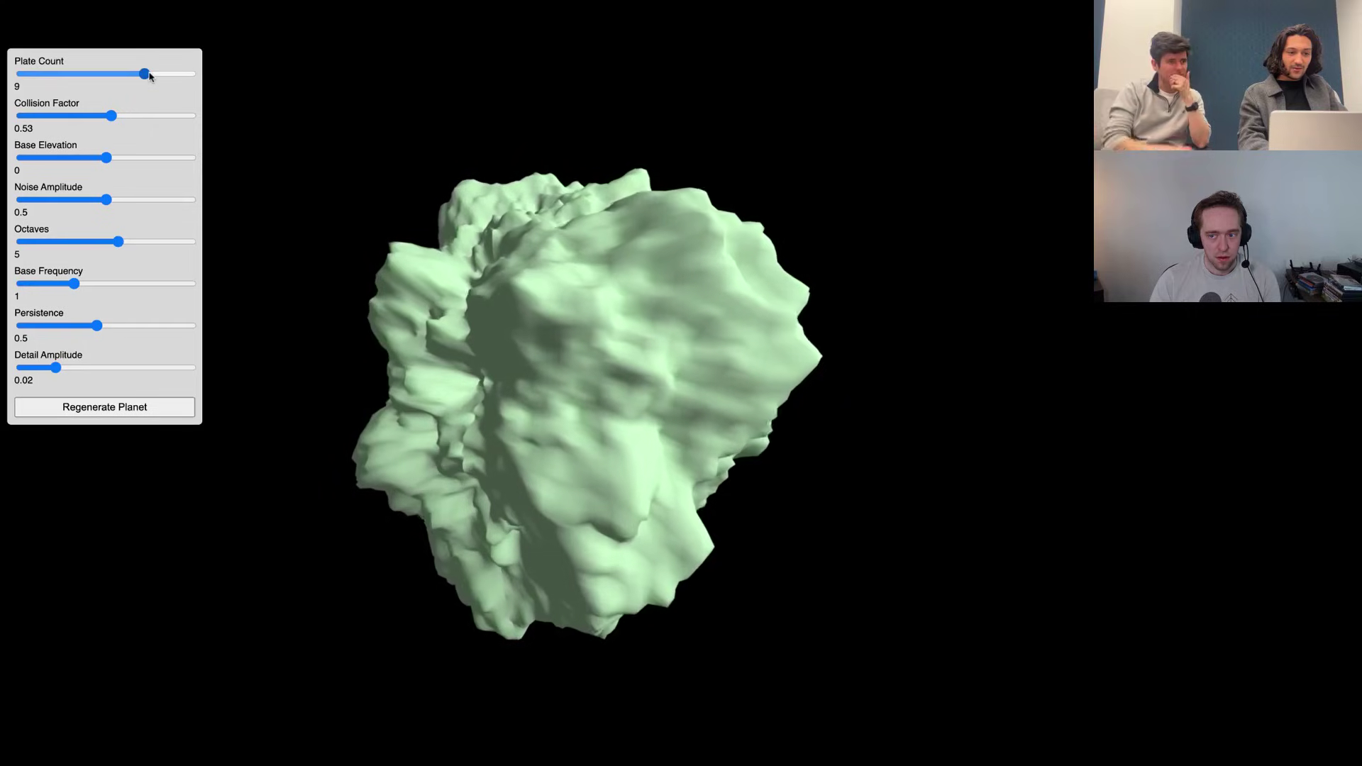
key(Right)
key(Right)
click(106, 406)
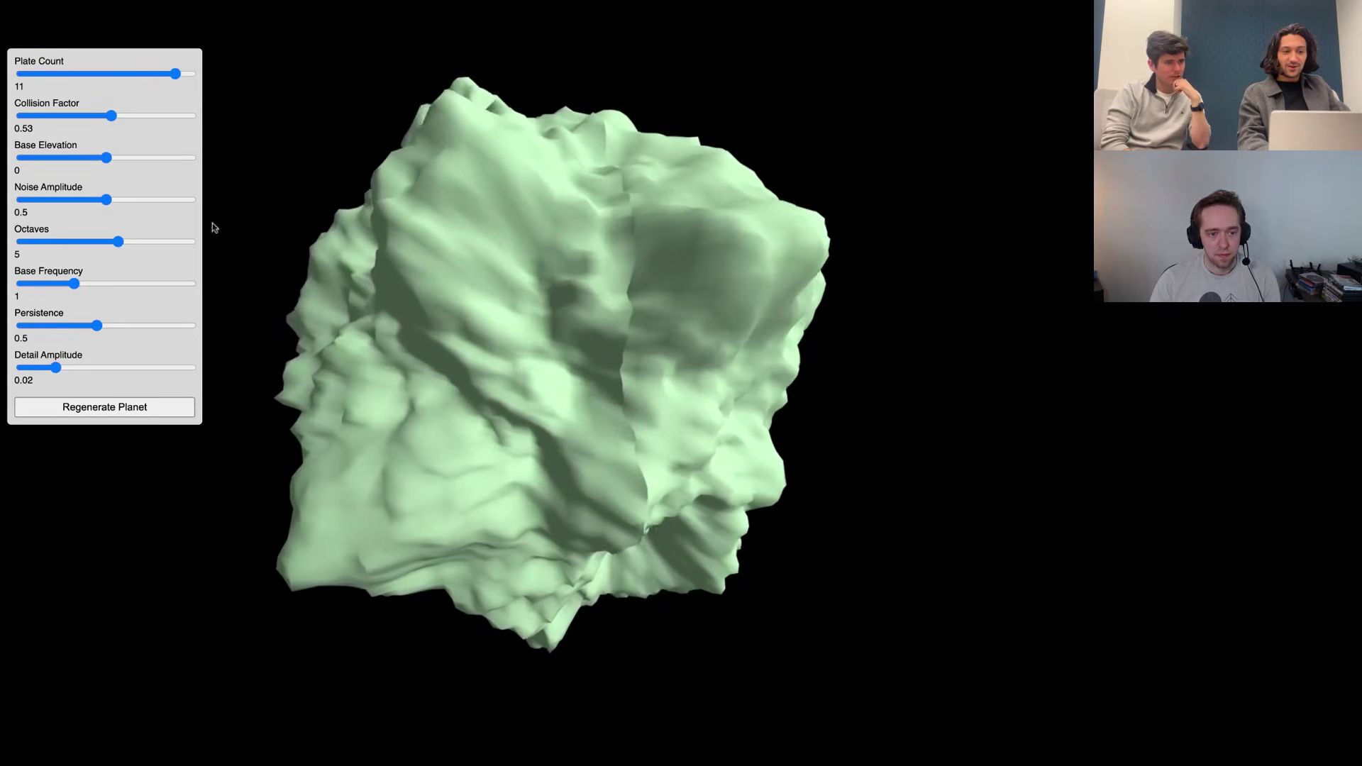
Regenerate the planet with base elevation 0.29, and again with base elevation -0.16 and plate count 6.
drag(108, 157, 155, 157)
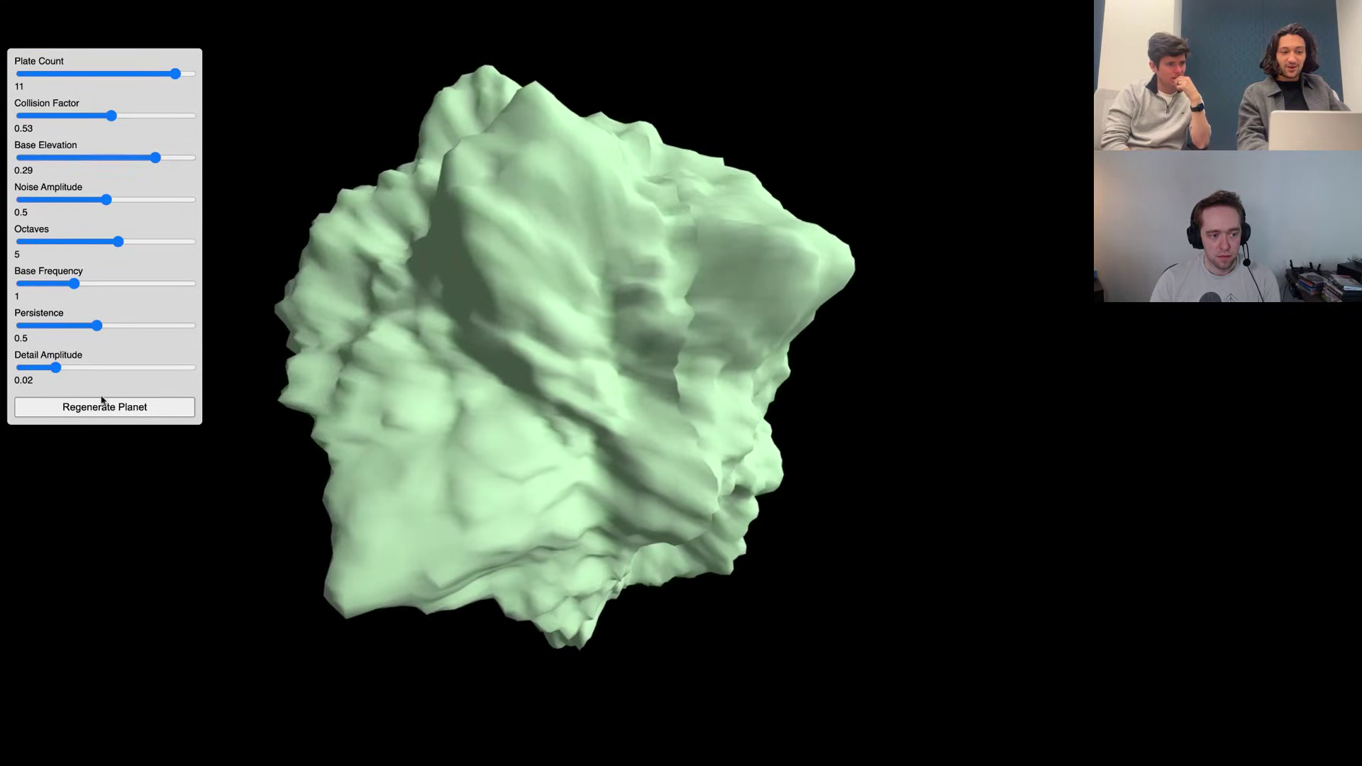
click(96, 408)
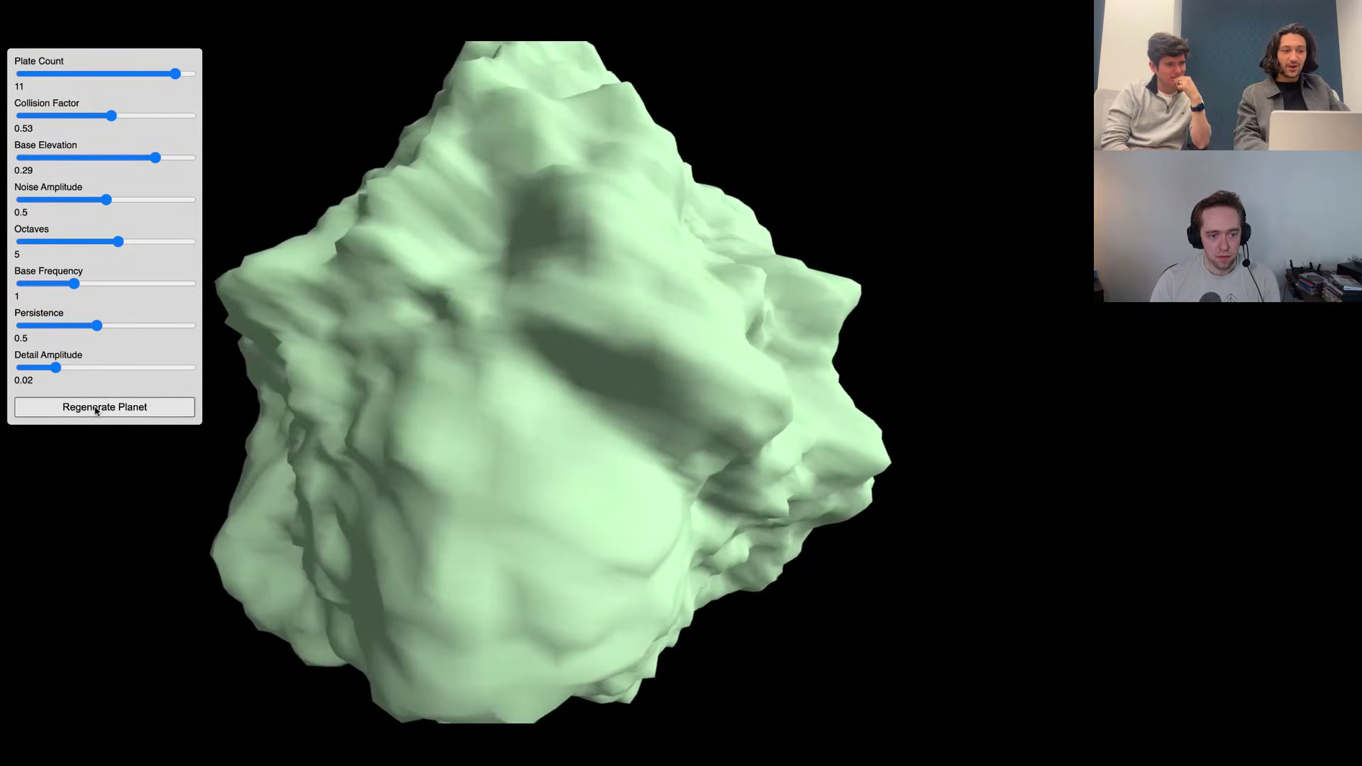
drag(155, 157, 80, 158)
drag(175, 73, 98, 74)
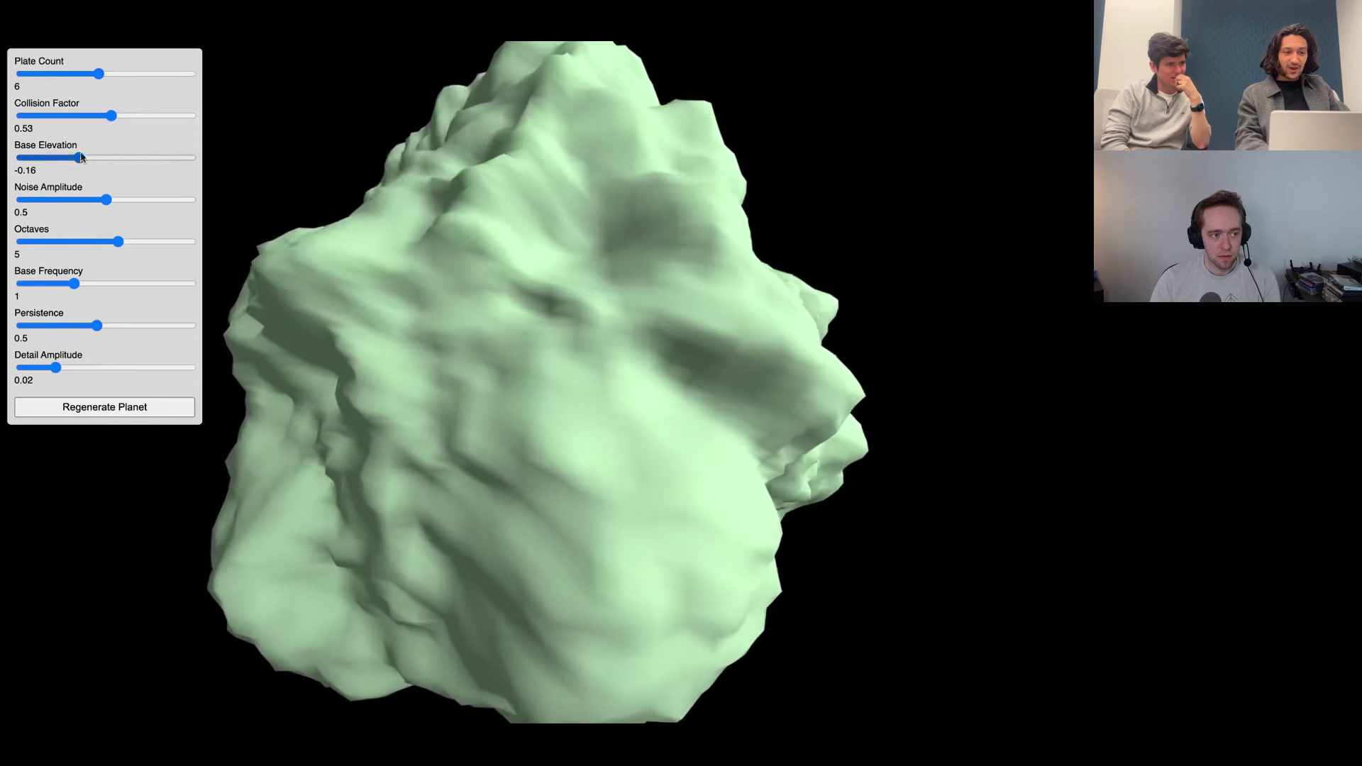
click(106, 407)
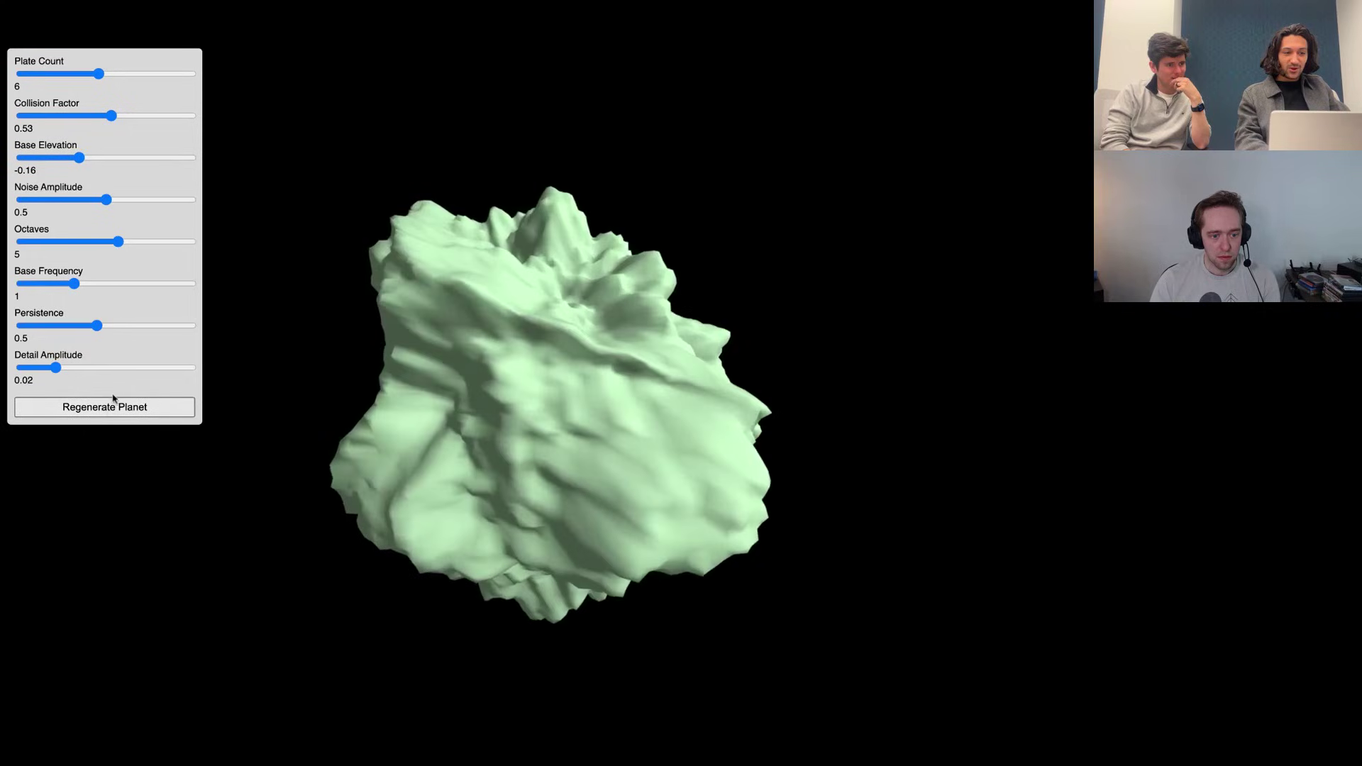
Try noise amplitudes of 0.8 and 0, regenerating the planet for each value.
drag(106, 199, 157, 199)
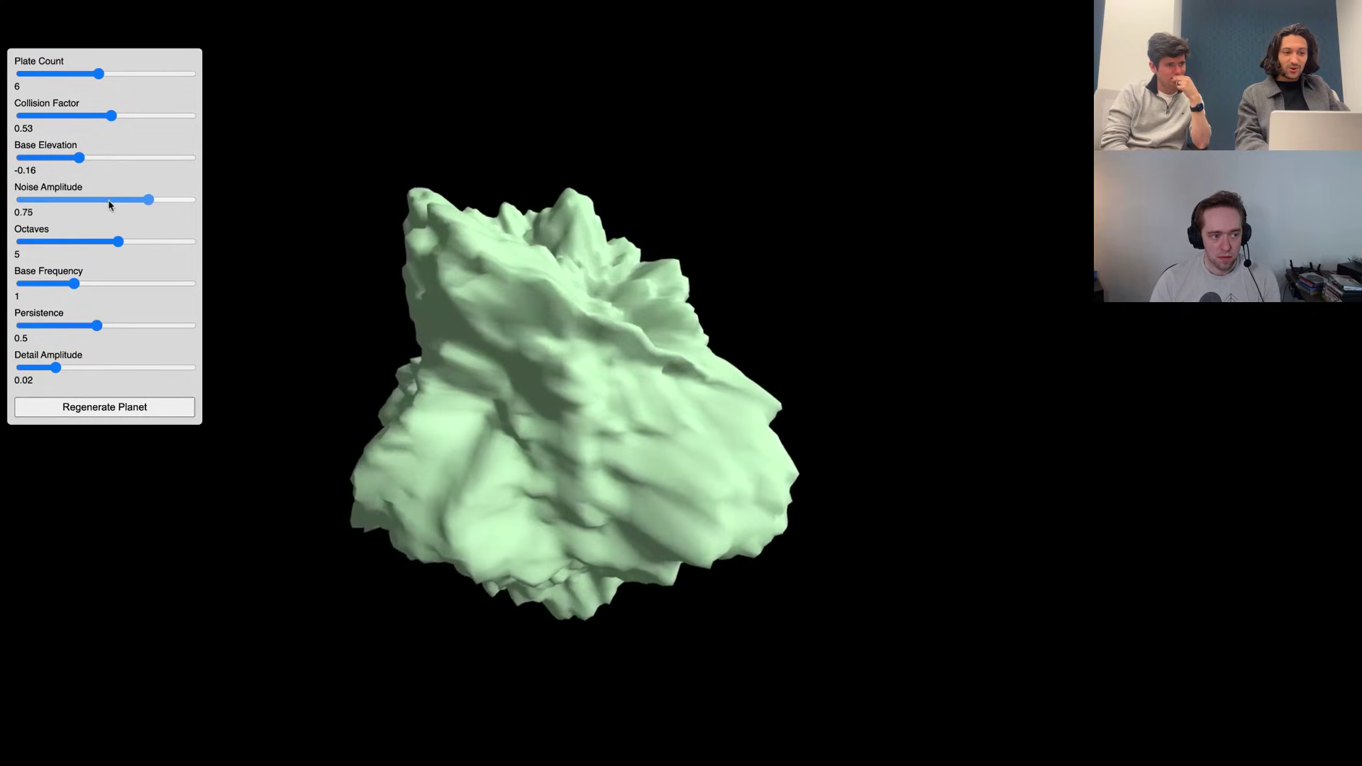
click(107, 408)
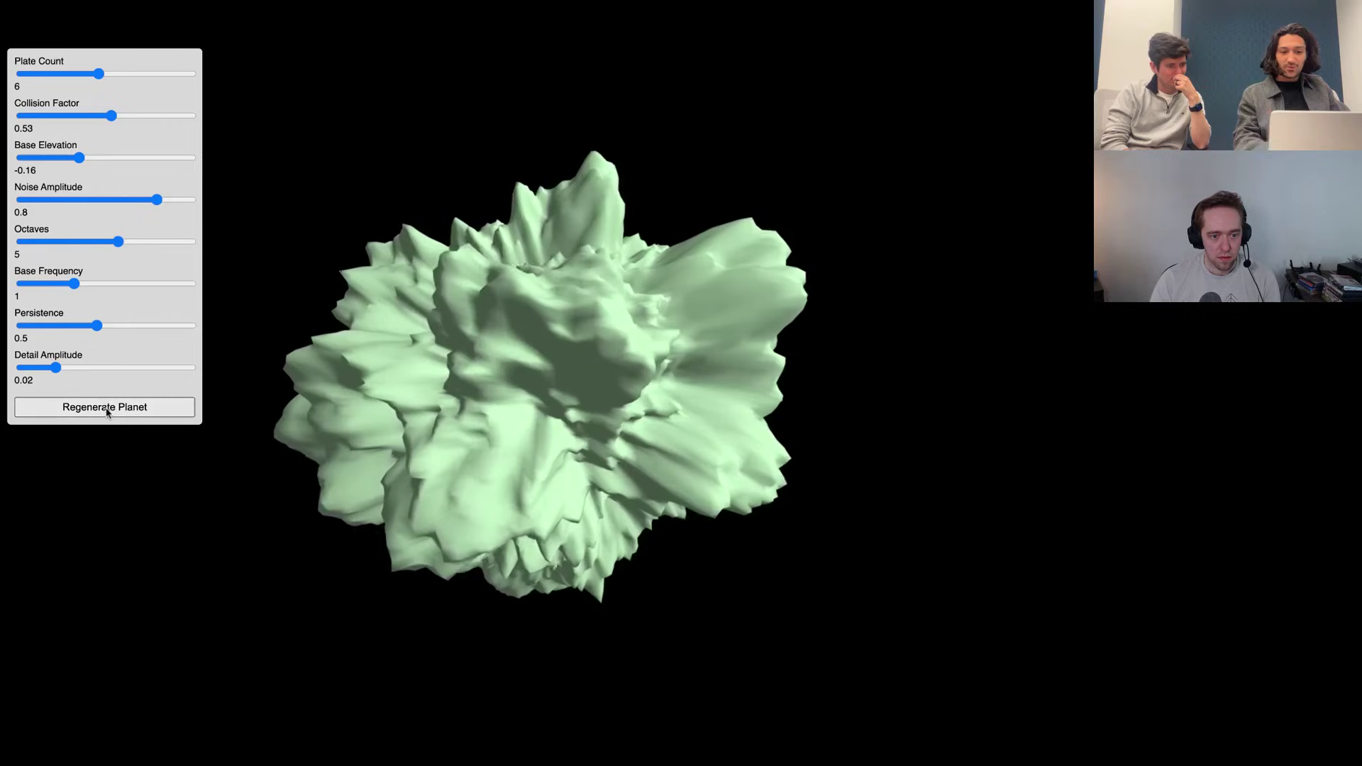
drag(157, 199, 21, 199)
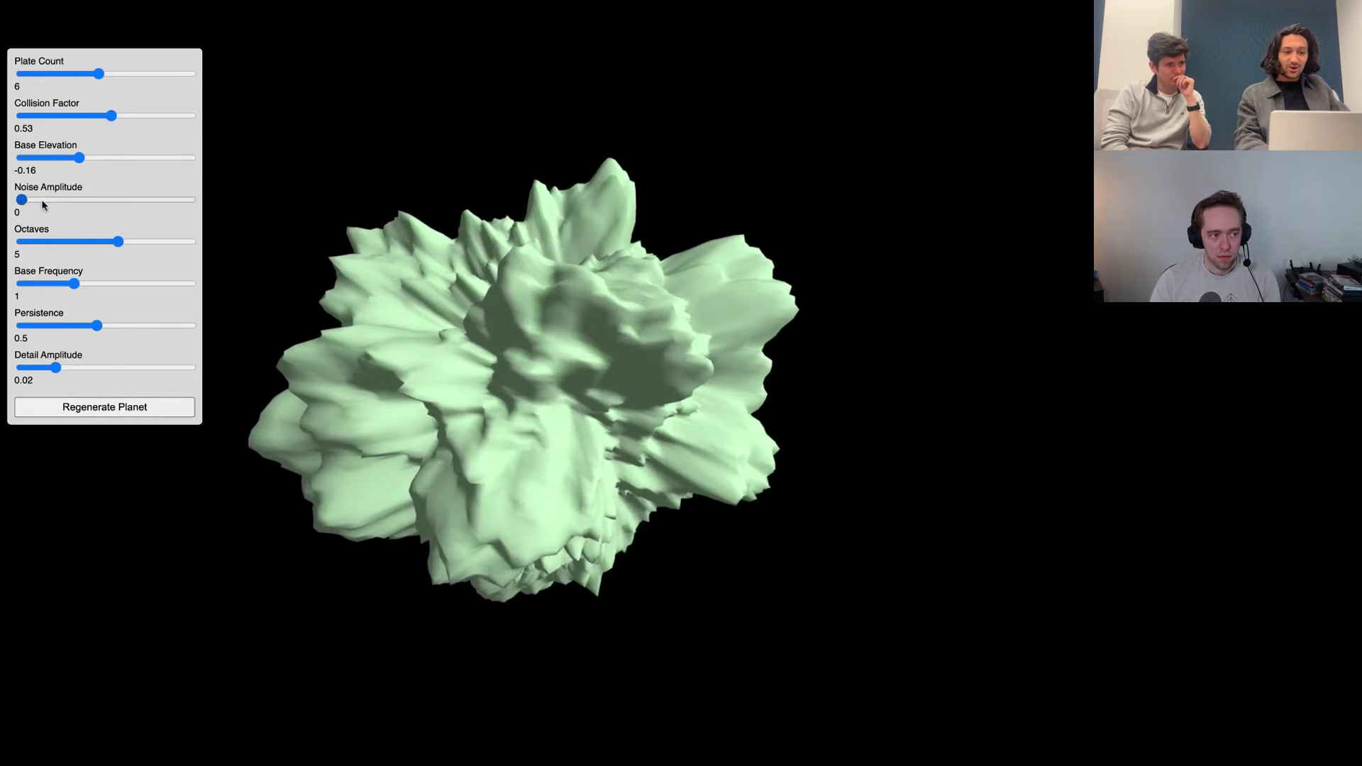
click(64, 405)
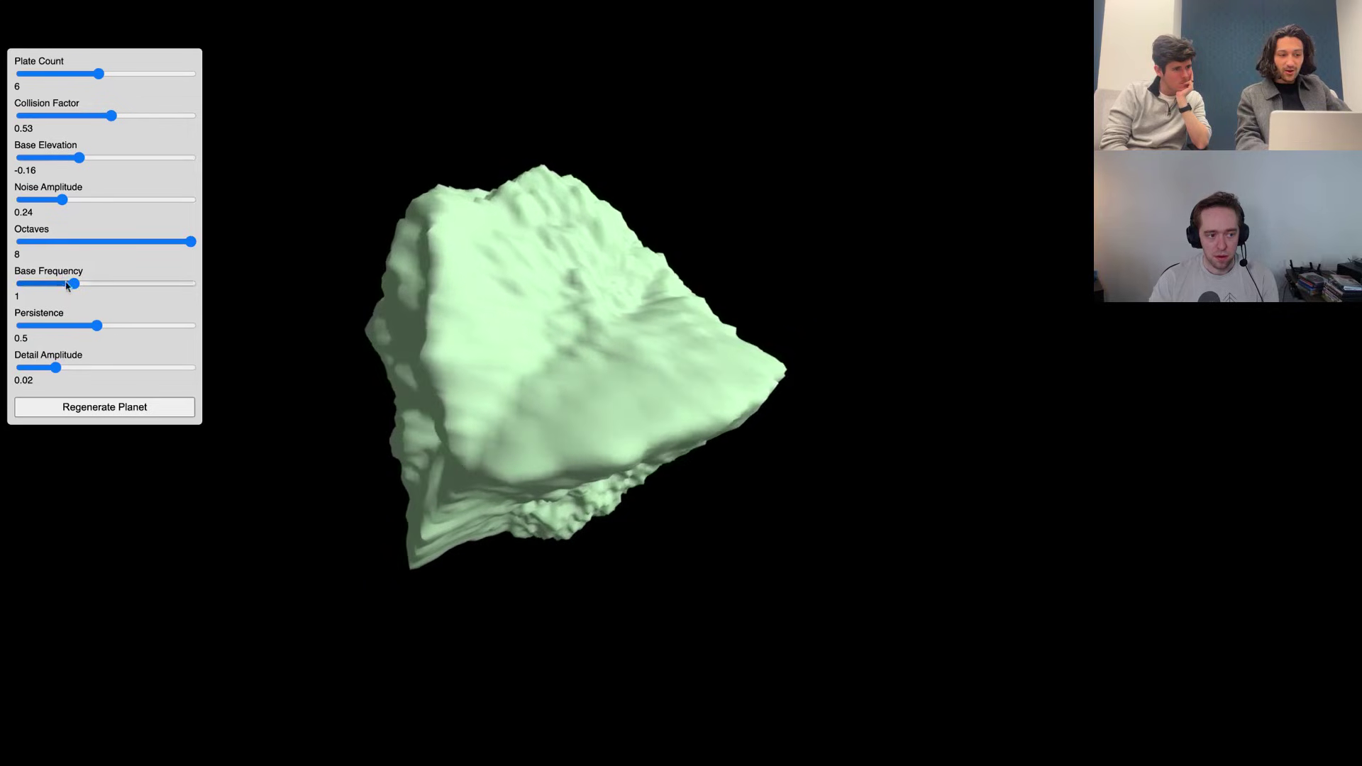
Set the octaves to 2 and the detail amplitude to 0.038, regenerating the planet after each change.
key(Left)
key(Left)
key(Left)
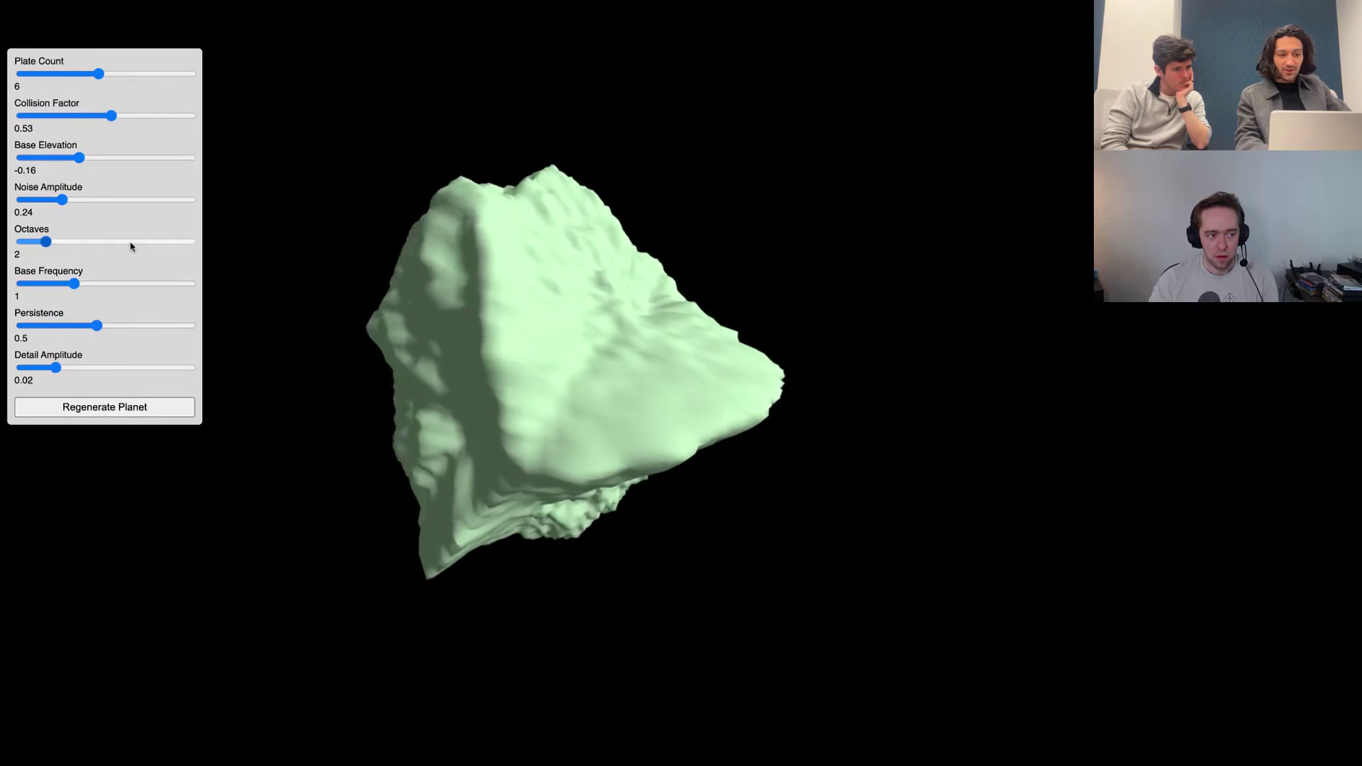
click(125, 406)
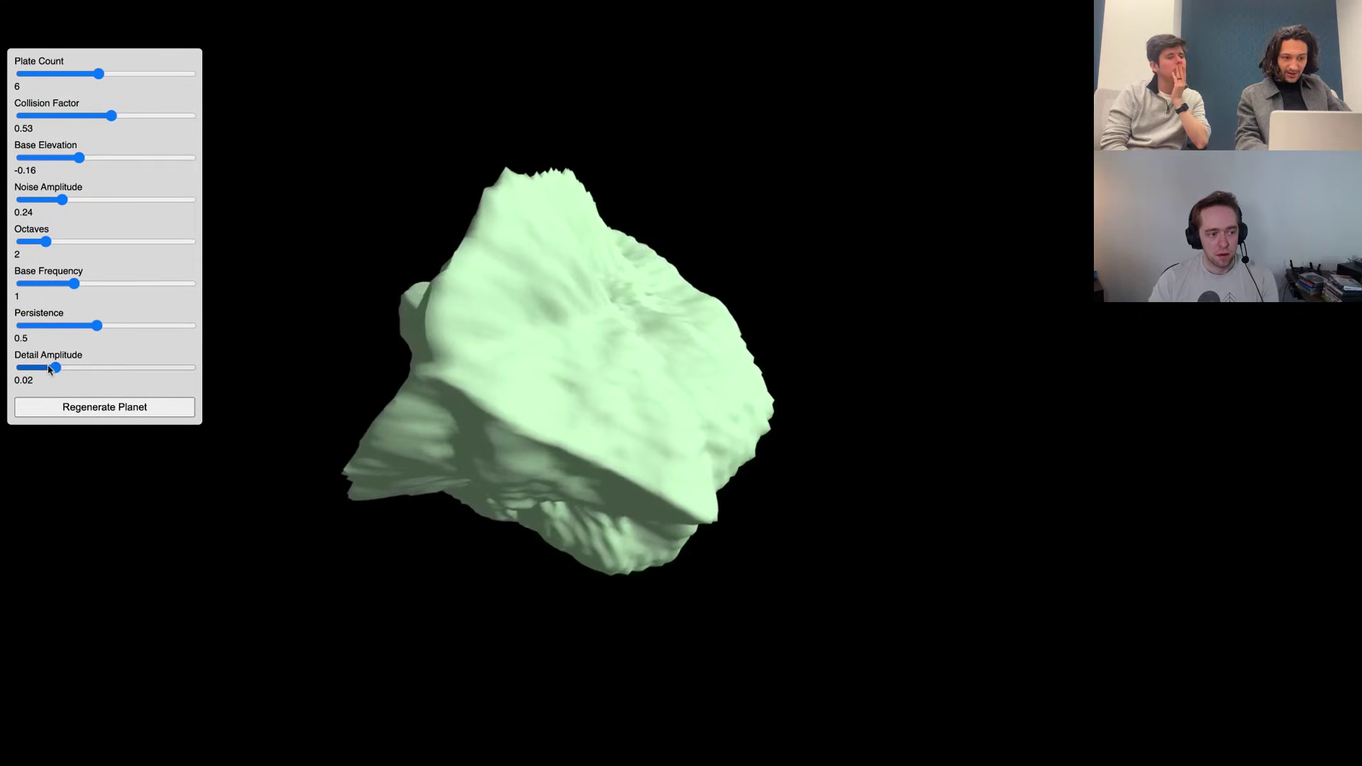
click(122, 407)
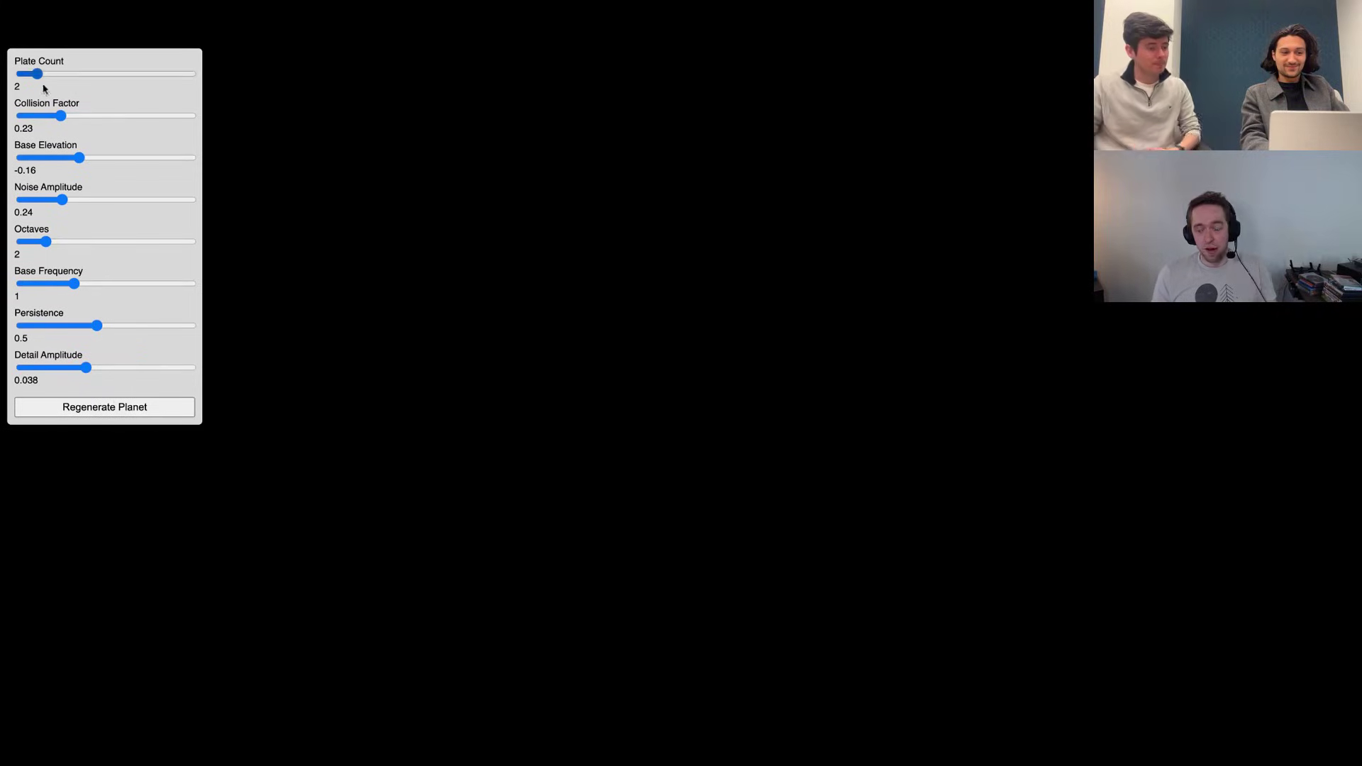
Regenerate the planet with plate count 2, first at collision factor 0.23 and again at 0.64.
click(108, 402)
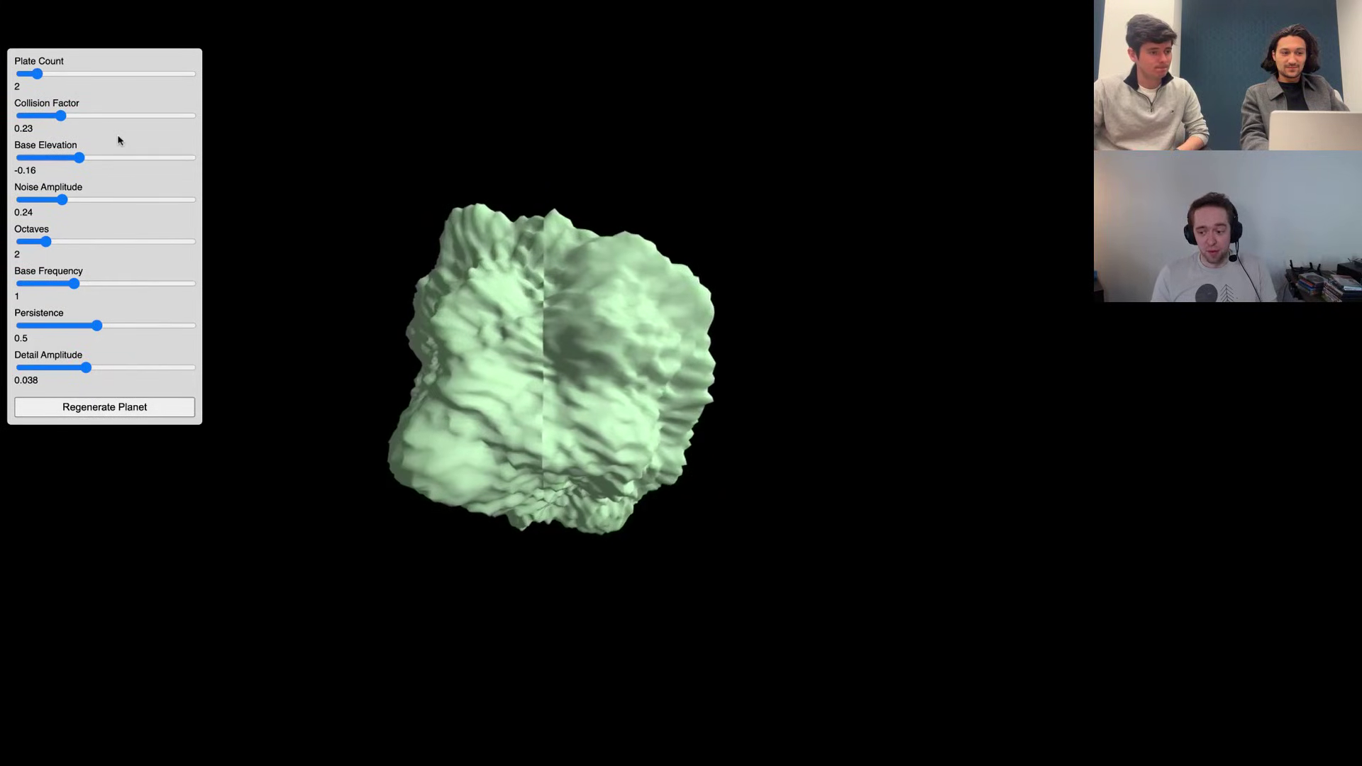
drag(61, 116, 130, 115)
click(129, 404)
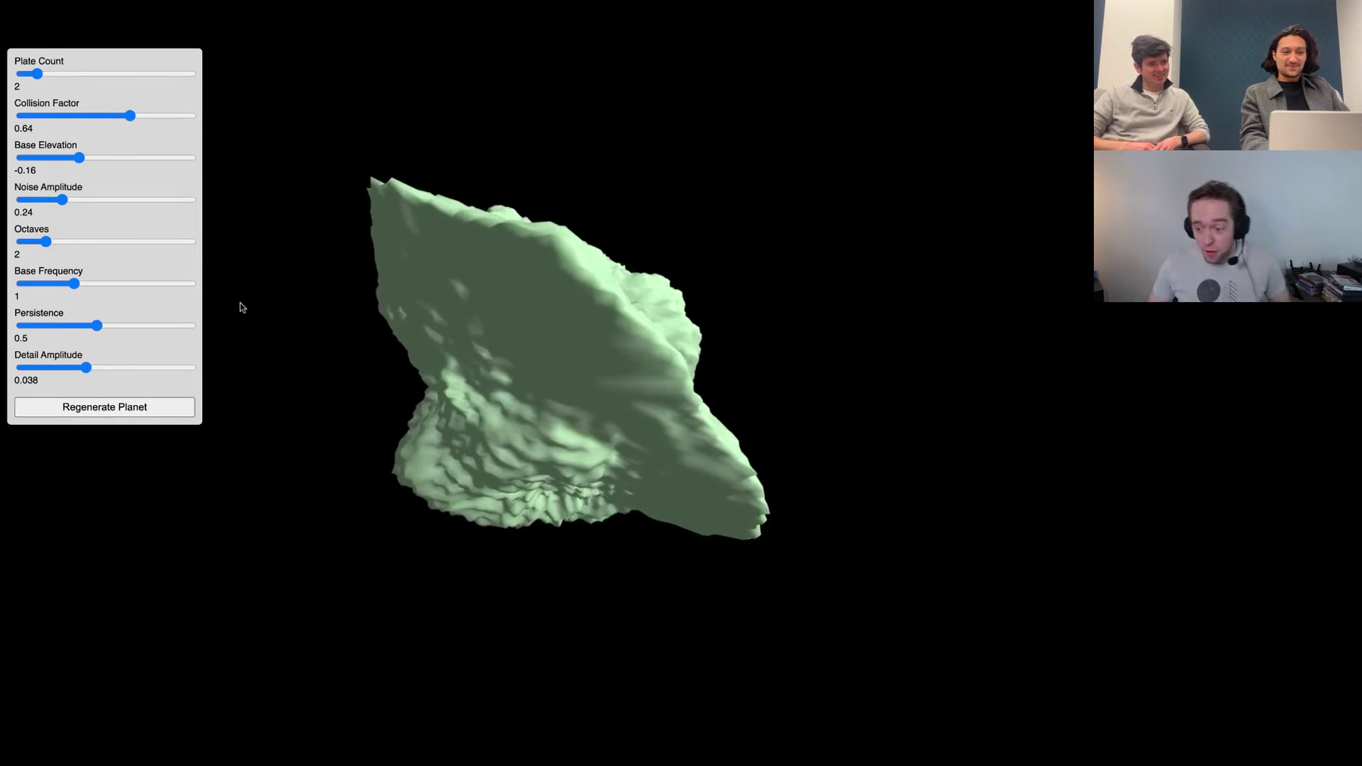
Regenerate the planet with plate count 3, and again with plate count 9.
drag(37, 74, 52, 73)
click(92, 407)
click(90, 405)
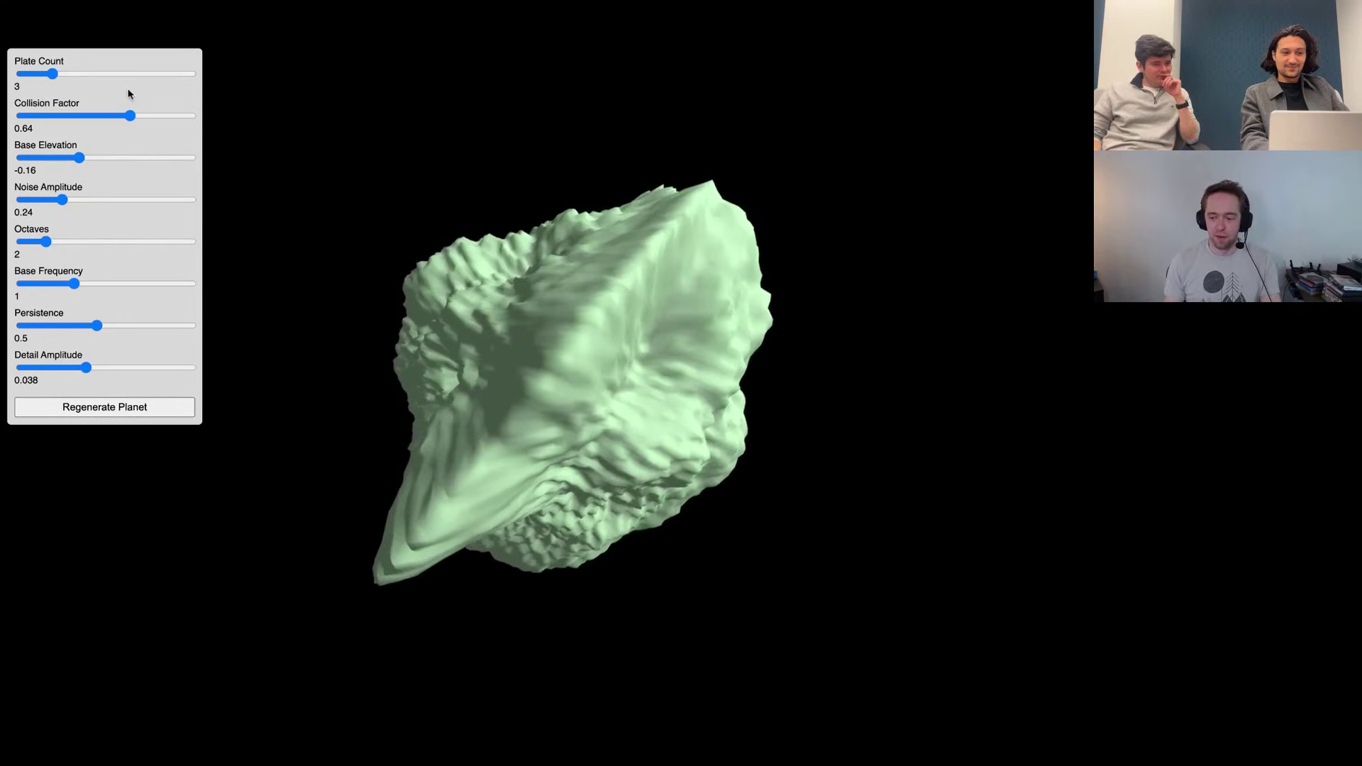
click(145, 74)
click(87, 407)
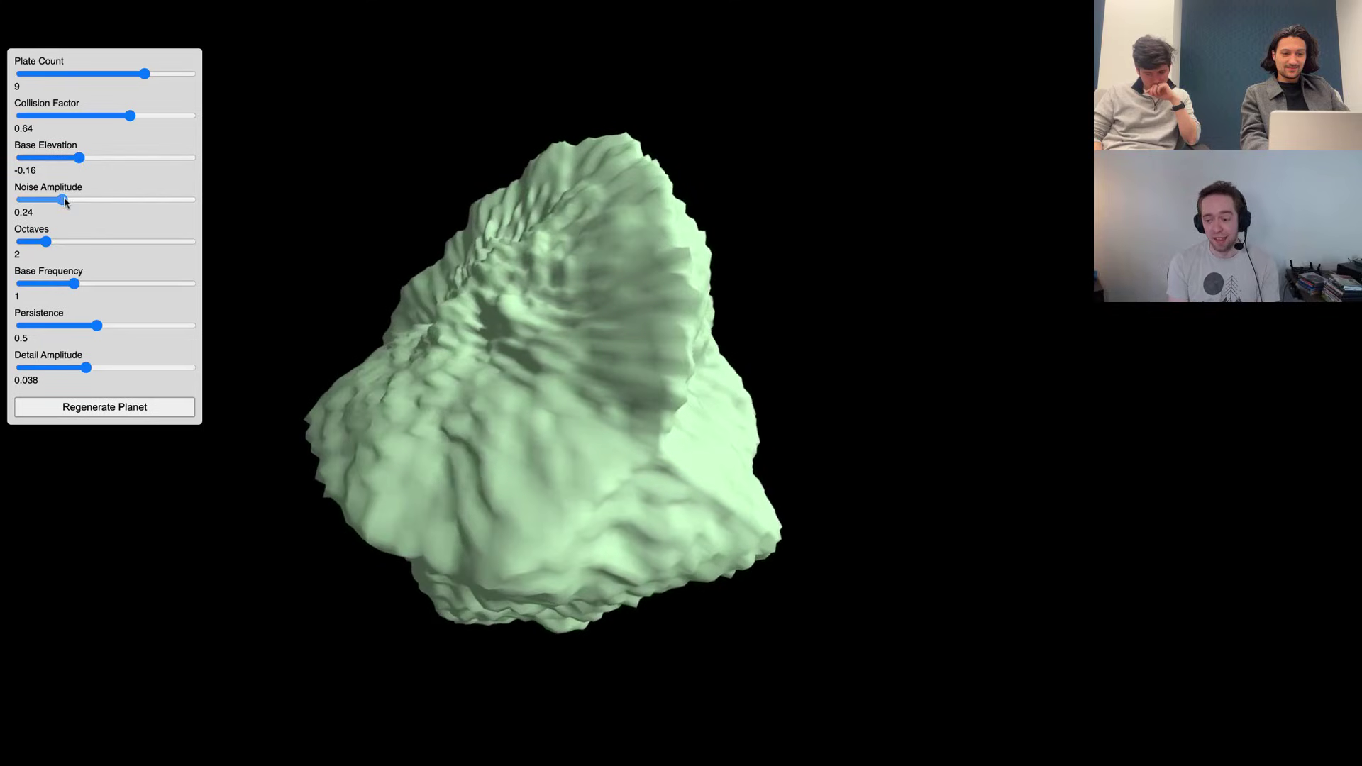
Set the noise amplitude to 0.36 and regenerate the planet twice.
drag(62, 199, 83, 199)
click(104, 407)
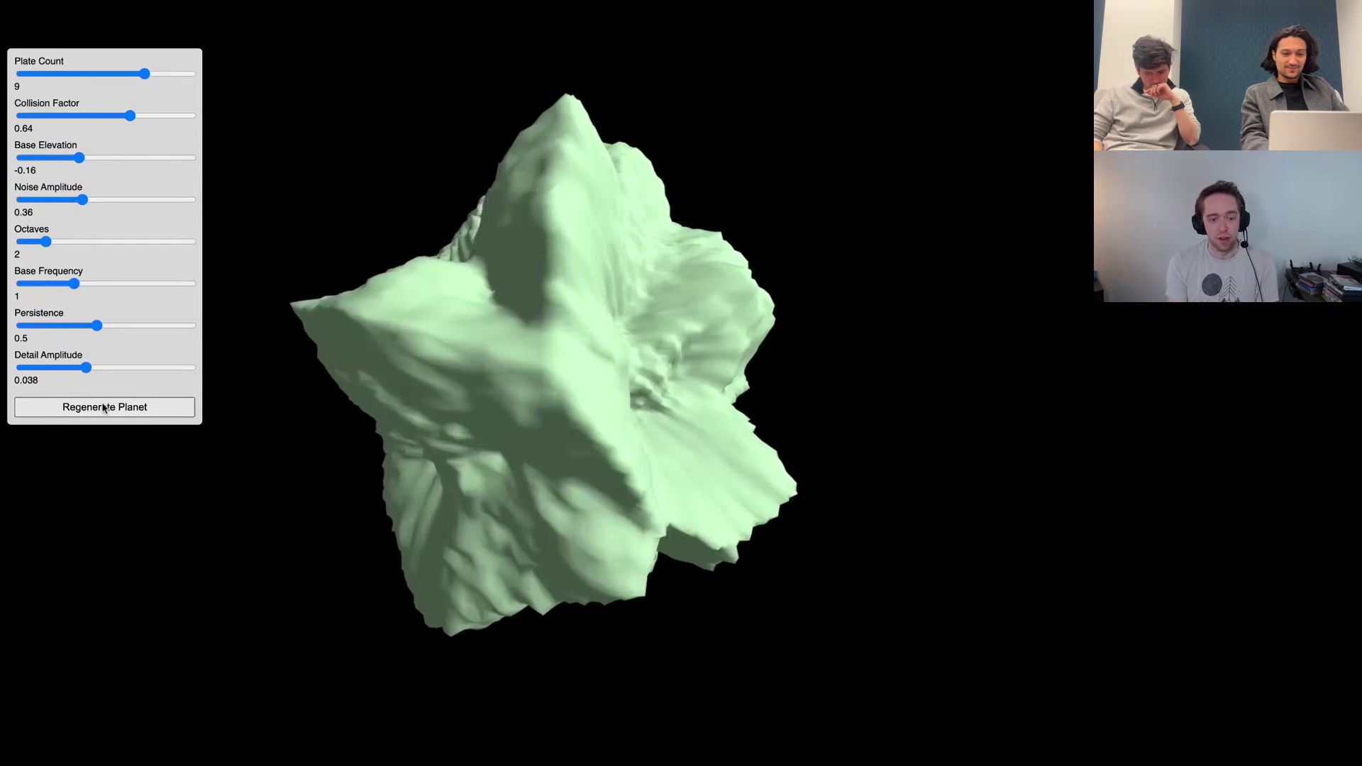
click(104, 407)
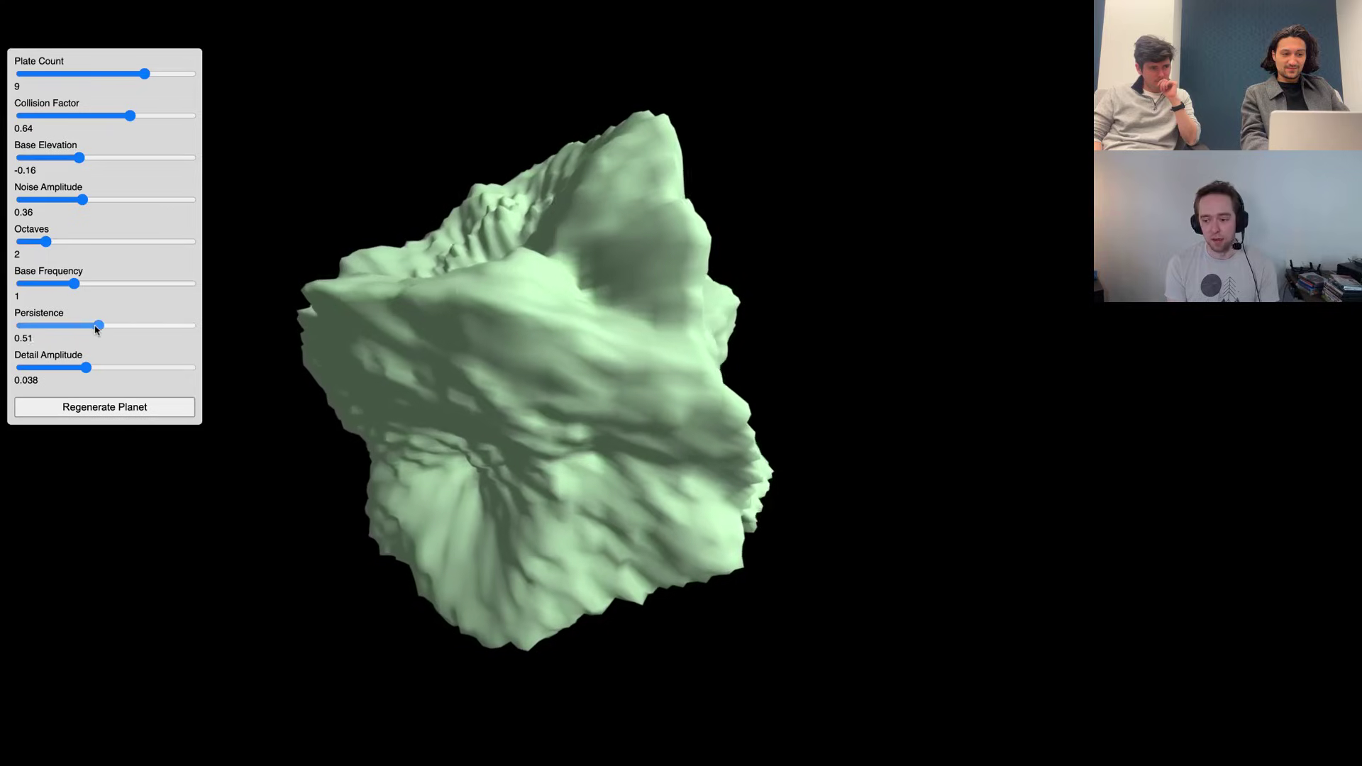
Regenerate the planet with the persistence at its lowest value, and again with persistence 0.75.
drag(97, 327, 19, 325)
click(130, 407)
click(106, 407)
click(144, 325)
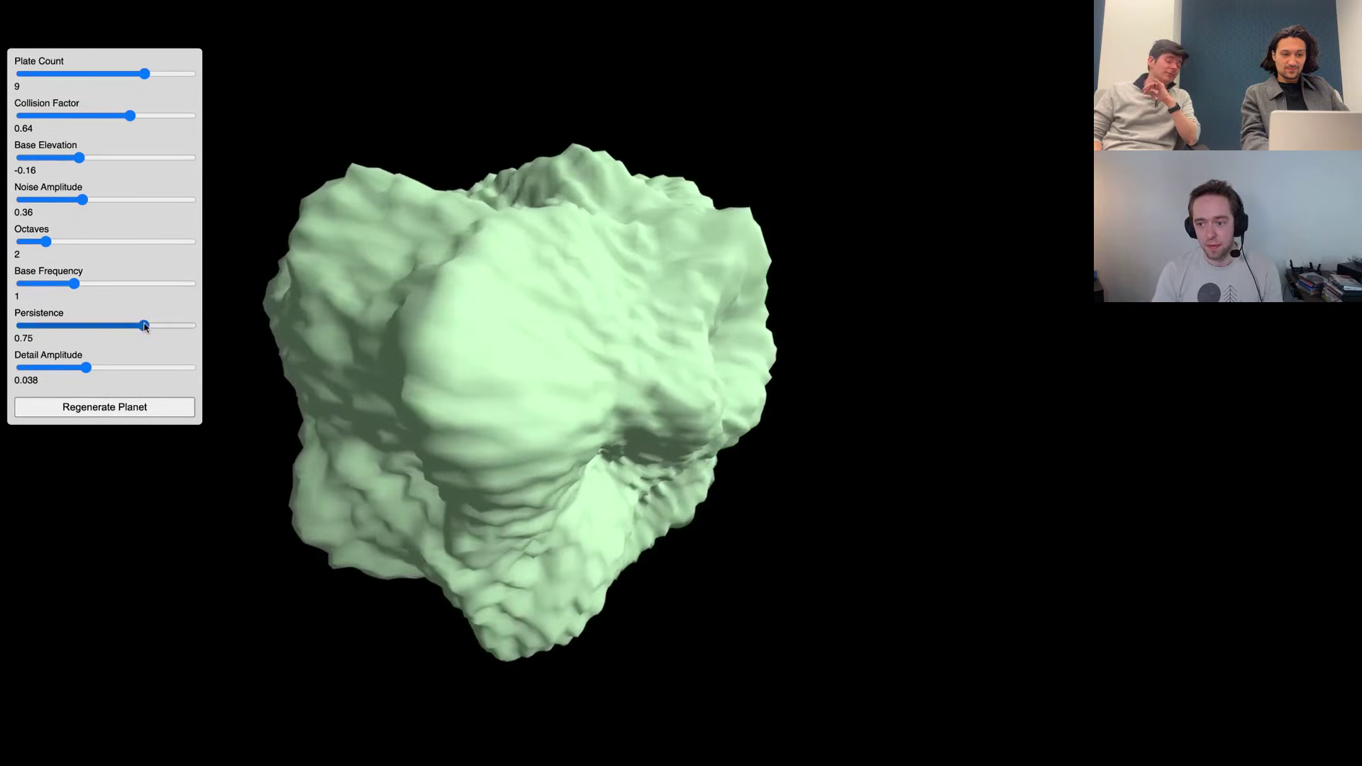
click(125, 407)
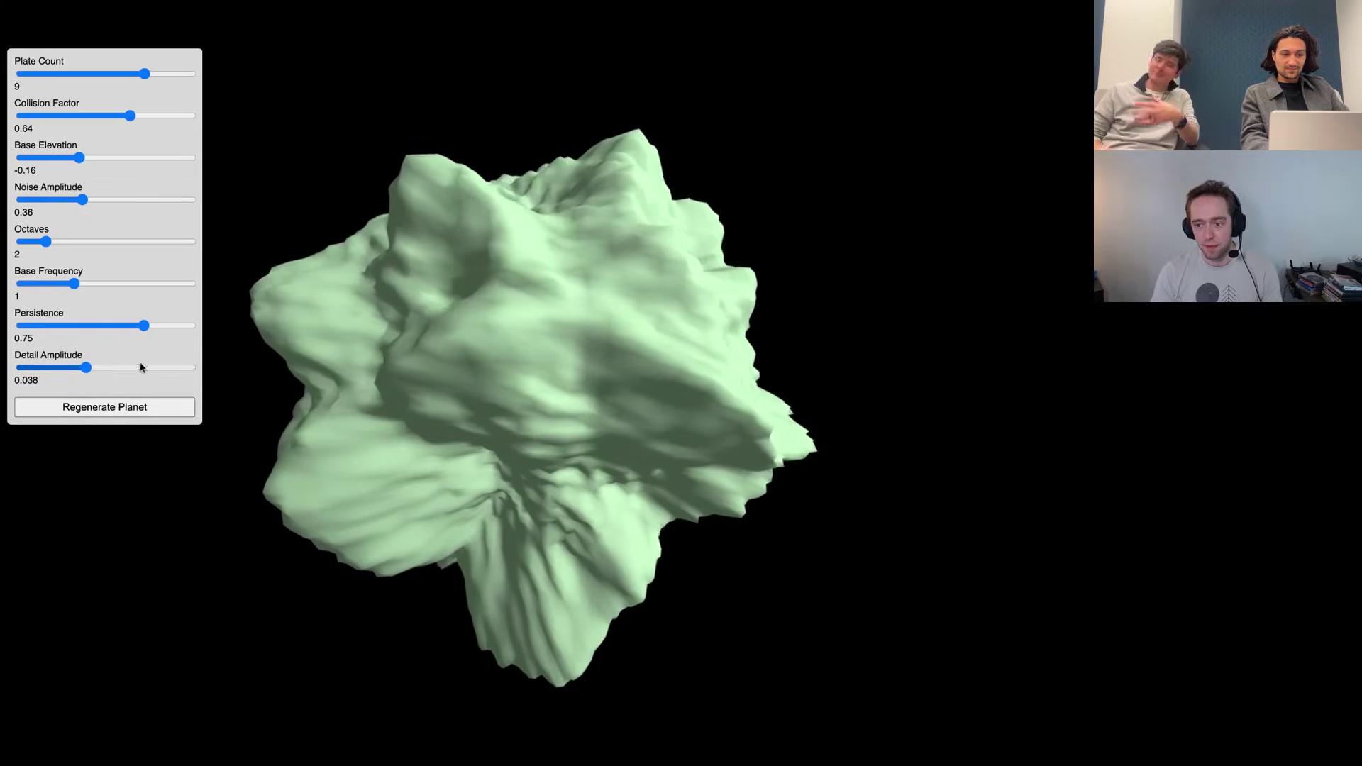
Try detail amplitudes of 0.078, 0.032 and 0, regenerating the planet for each value.
click(153, 366)
click(146, 407)
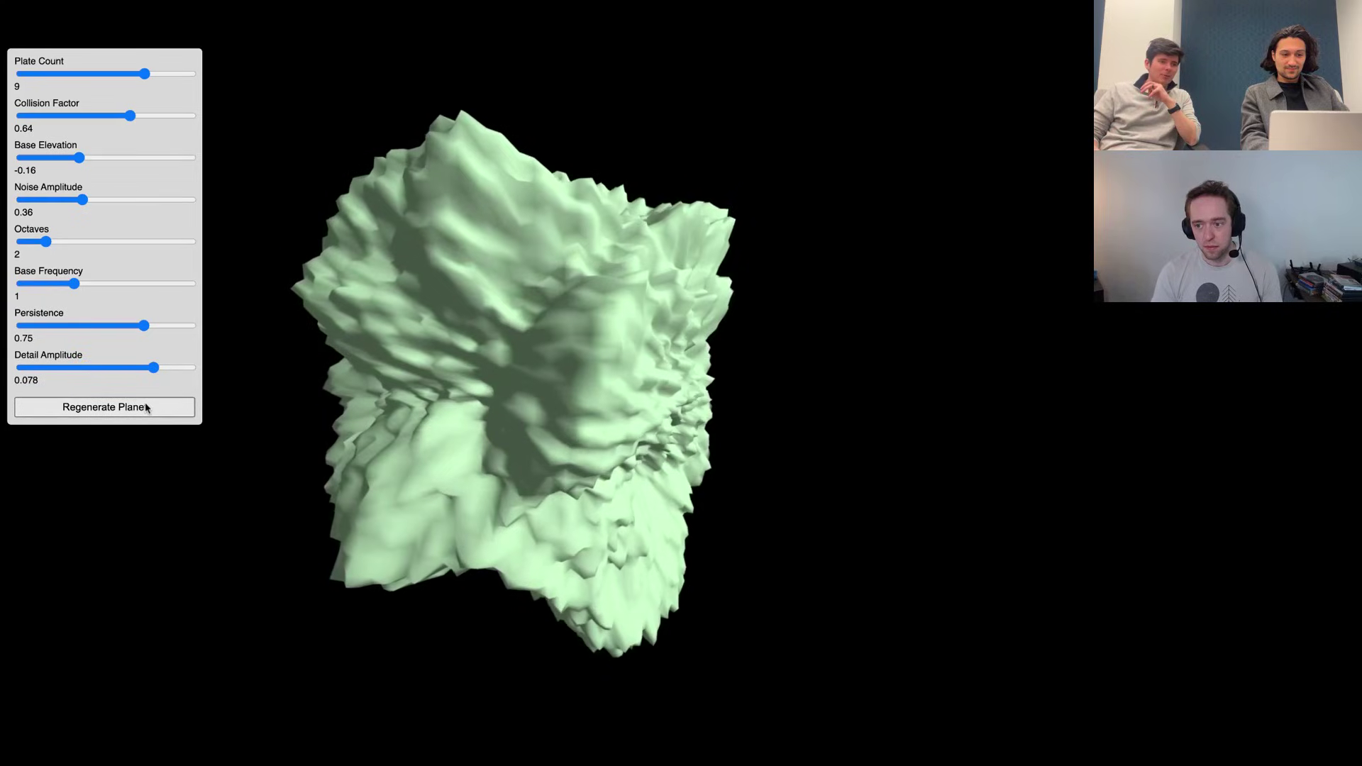
click(76, 367)
click(83, 410)
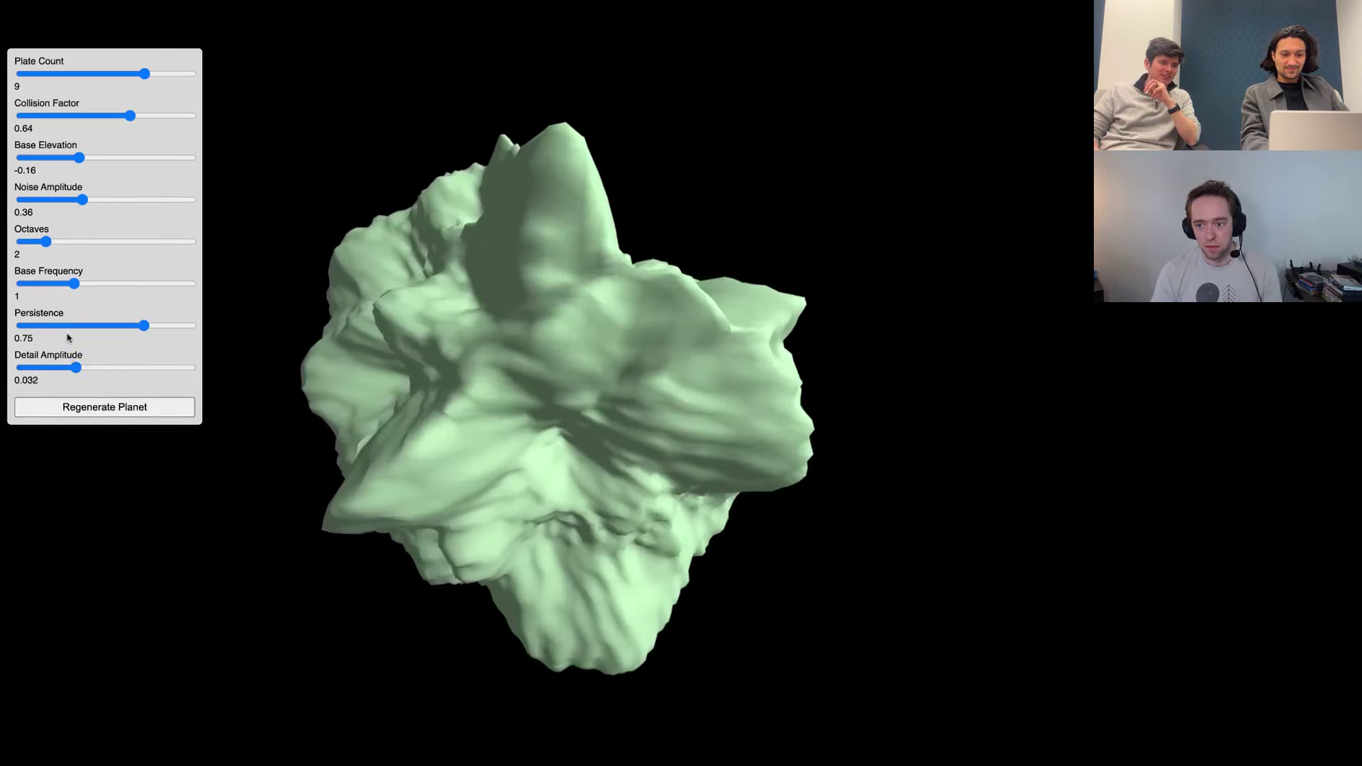
drag(73, 366, 21, 368)
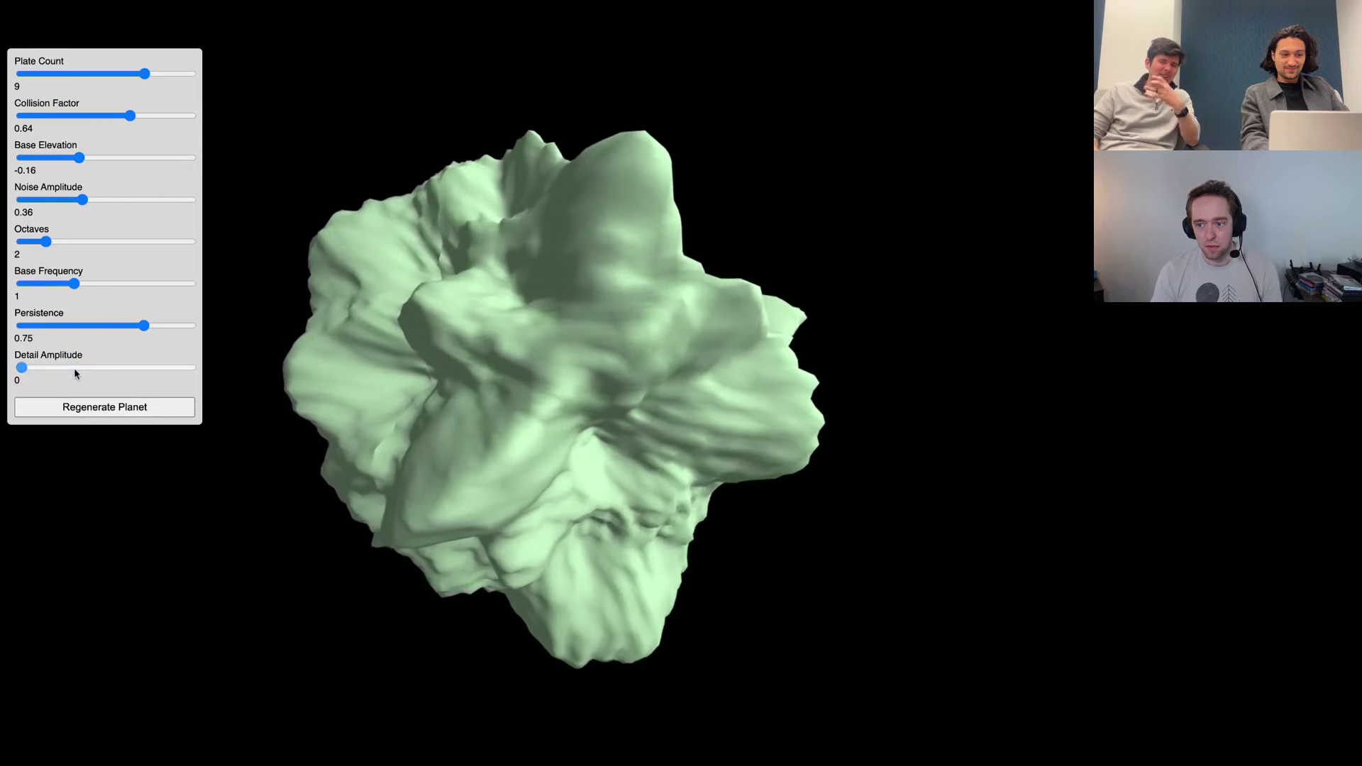
click(69, 404)
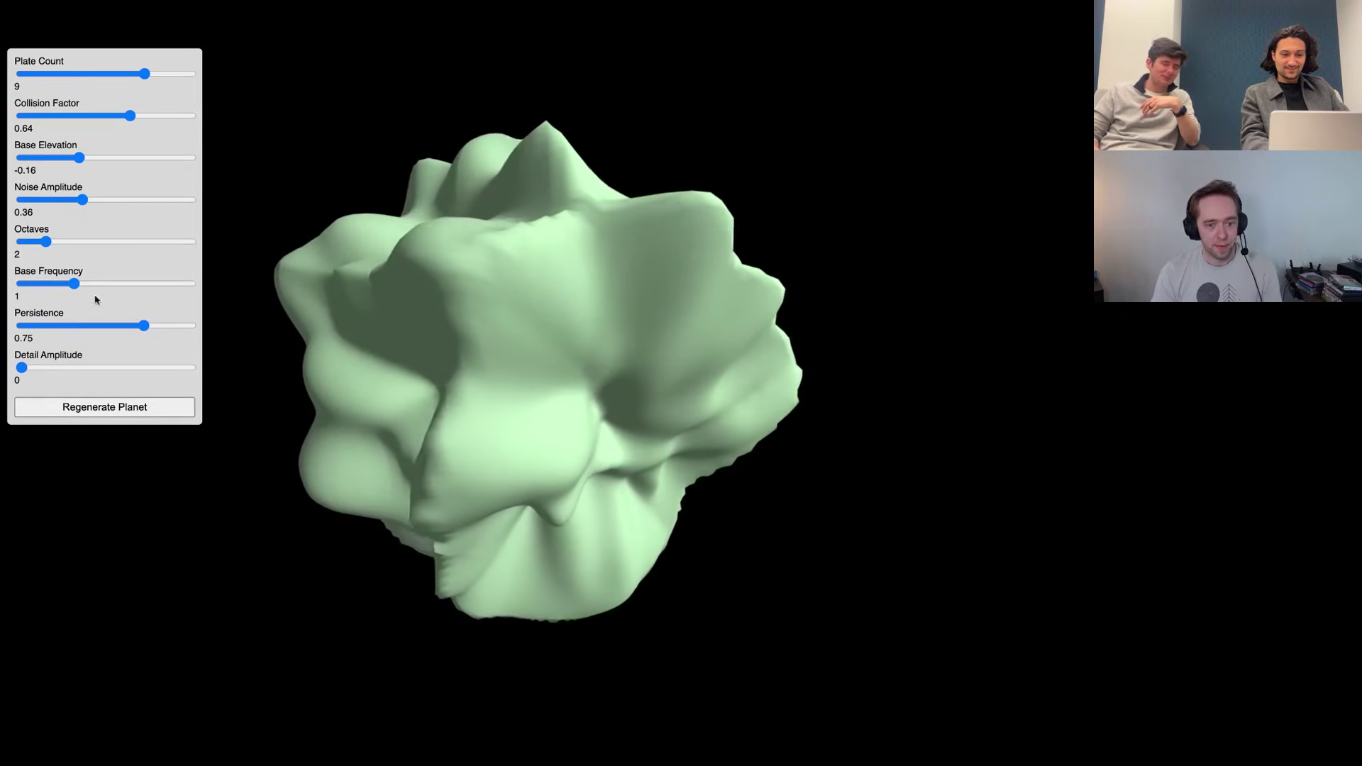